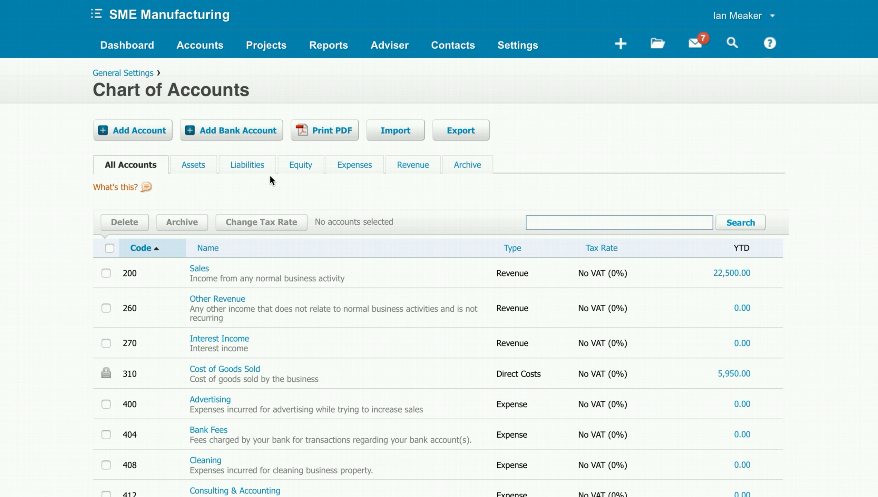
- Start adding a new account to the chart of accounts with the account type Direct Costs
{"action": "left_click", "coordinate": [147, 131]}
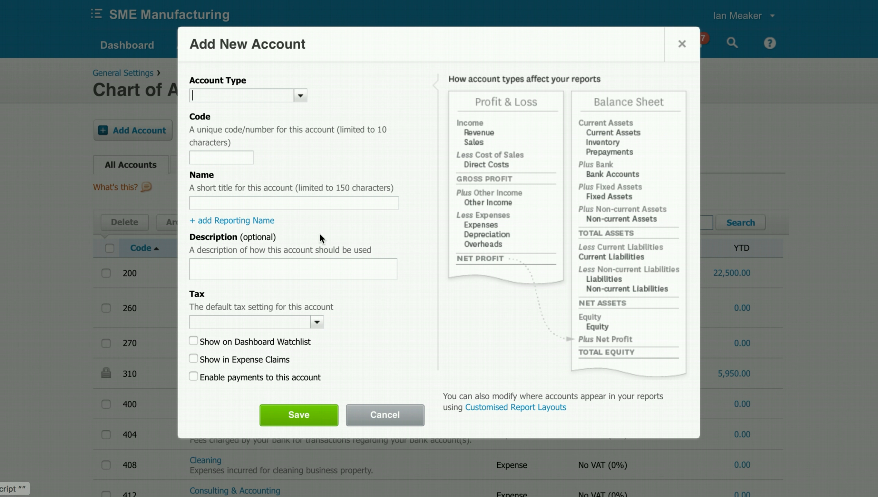
{"action": "left_click", "coordinate": [300, 96]}
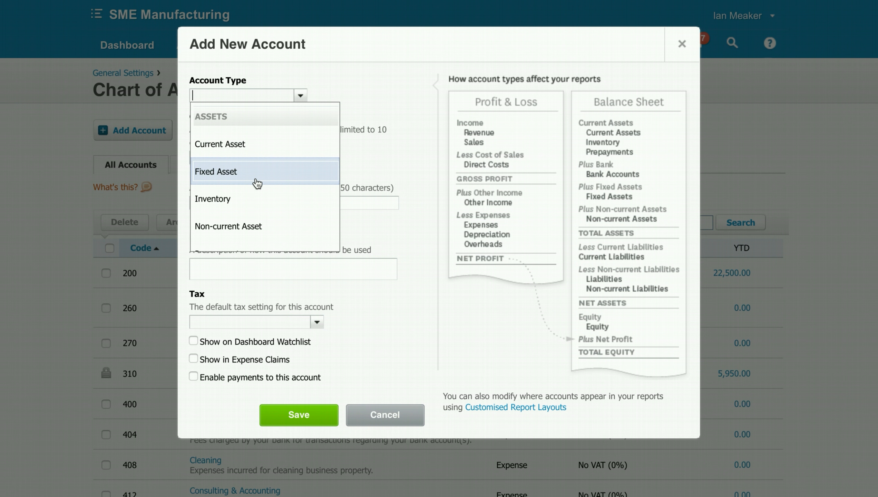
{"action": "scroll", "coordinate": [256, 181], "scroll_direction": "down", "scroll_amount": 2}
{"action": "scroll", "coordinate": [256, 183], "scroll_direction": "up", "scroll_amount": 1}
{"action": "scroll", "coordinate": [255, 181], "scroll_direction": "up", "scroll_amount": 1}
{"action": "scroll", "coordinate": [243, 184], "scroll_direction": "down", "scroll_amount": 5}
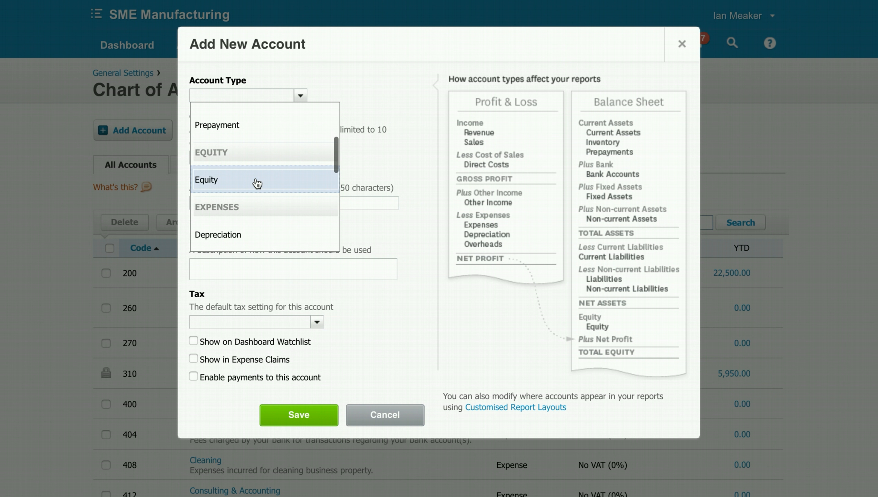
{"action": "left_click", "coordinate": [224, 188]}
- Give the new account code 399 and the name "Manufacturing Costs (should be zero)", and save it
{"action": "left_click", "coordinate": [221, 157]}
{"action": "scroll", "coordinate": [85, 391], "scroll_direction": "down", "scroll_amount": 1}
{"action": "scroll", "coordinate": [86, 391], "scroll_direction": "down", "scroll_amount": 2}
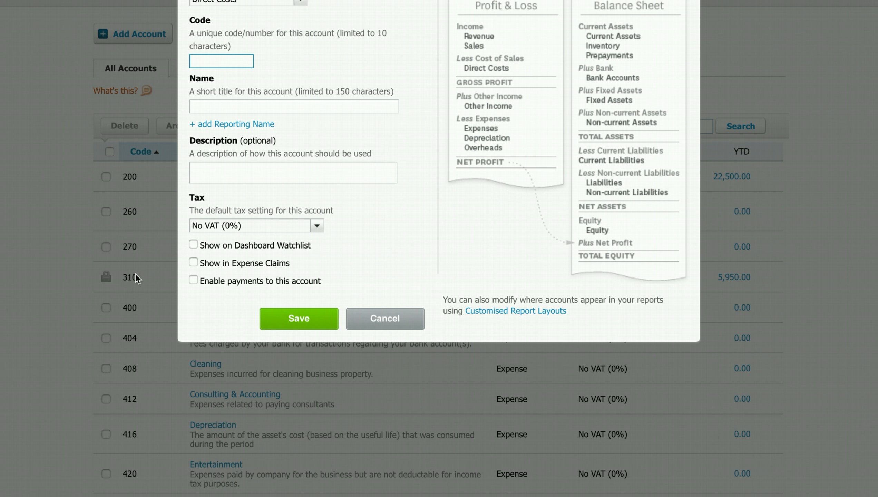
{"action": "scroll", "coordinate": [135, 279], "scroll_direction": "up", "scroll_amount": 3}
{"action": "type", "text": "399"}
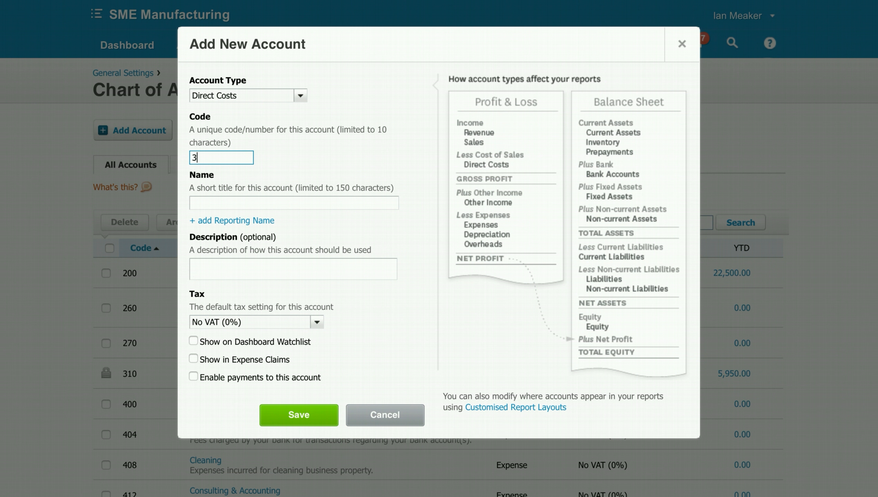
{"action": "left_click", "coordinate": [259, 203]}
{"action": "type", "text": "Ma"}
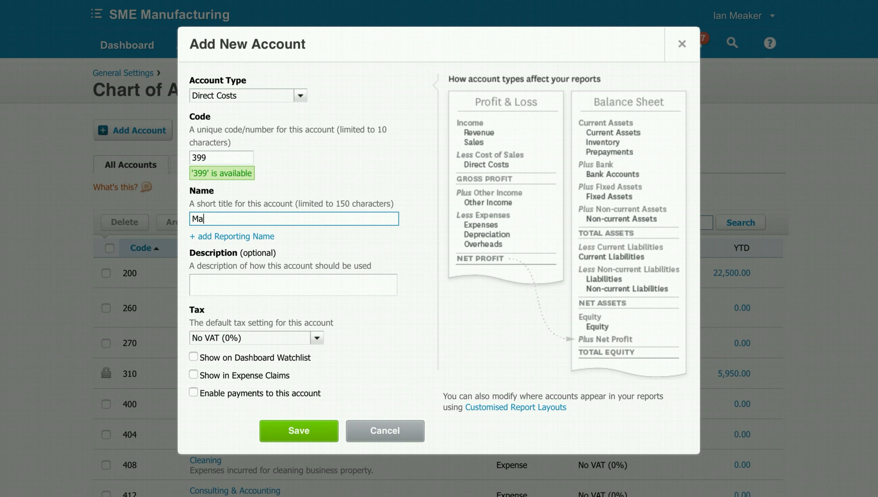
{"action": "type", "text": "nufacturing Costs (should be zero"}
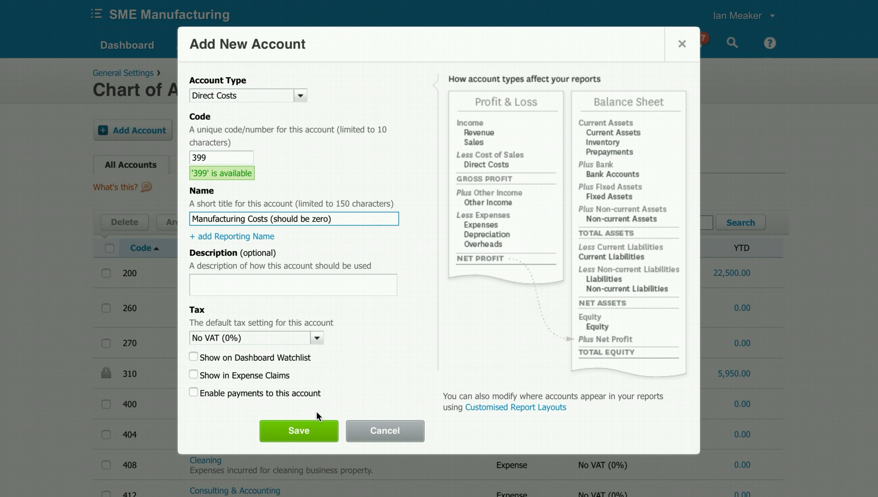
{"action": "left_click", "coordinate": [303, 434]}
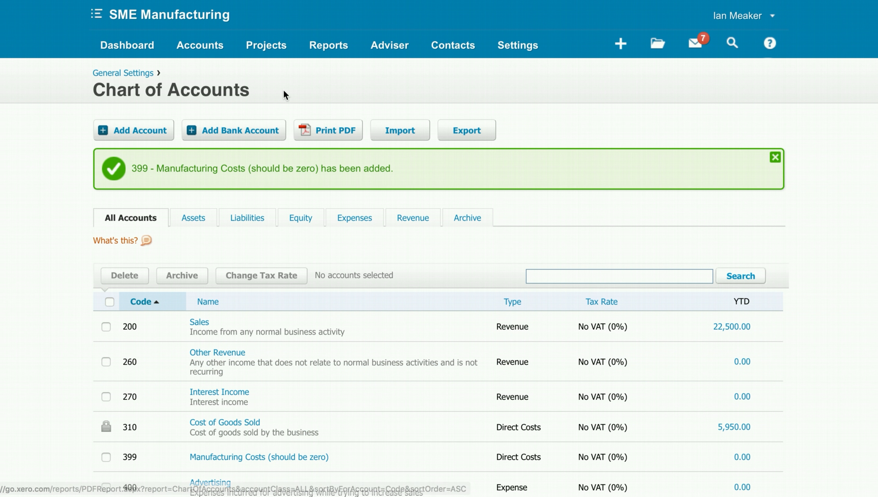
- Start a new item in the inventory list and set it as a tracked item
{"action": "mouse_move", "coordinate": [209, 51]}
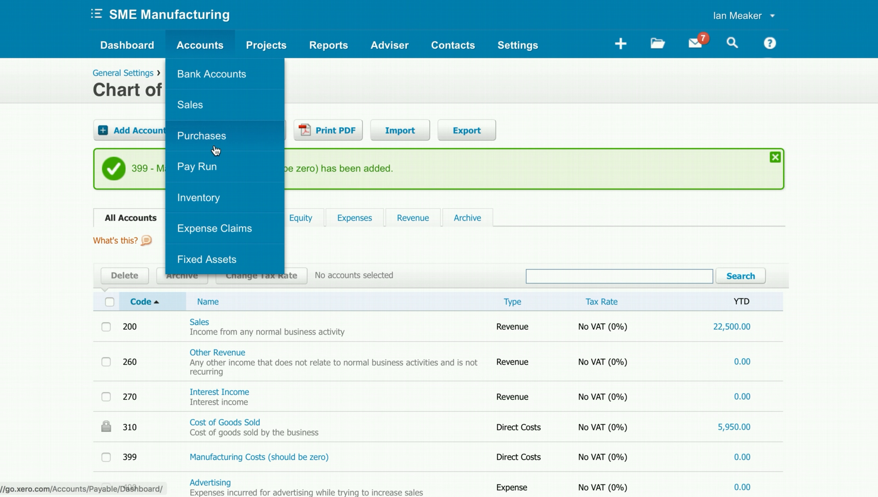
{"action": "left_click", "coordinate": [205, 199]}
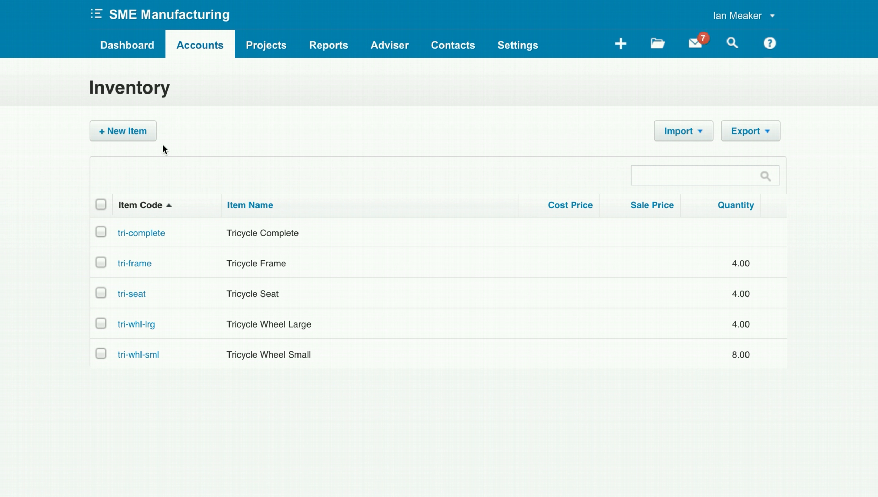
{"action": "left_click", "coordinate": [138, 137]}
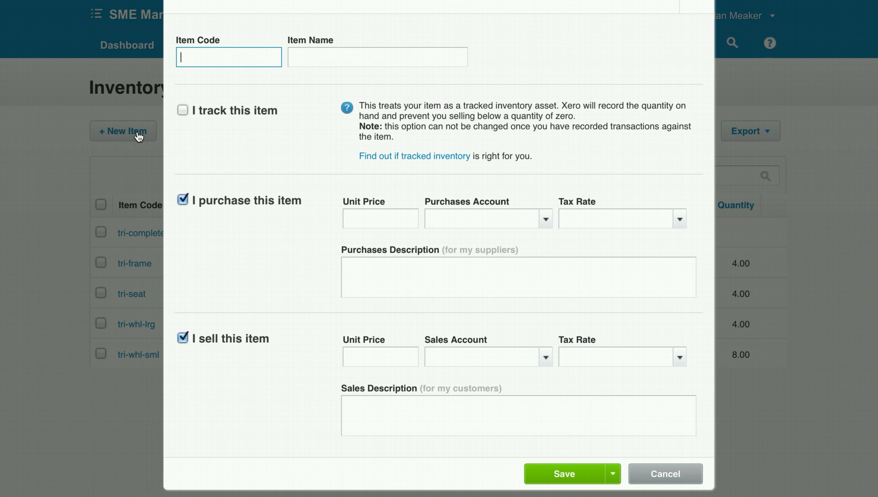
{"action": "left_click", "coordinate": [182, 110]}
- Enter the item code bi-frame and the item name Bicycle Frame
{"action": "left_click", "coordinate": [216, 57]}
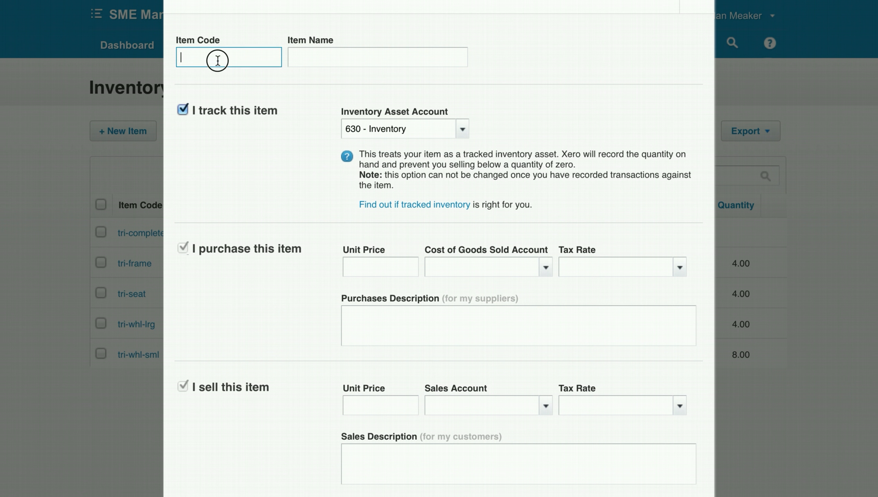
{"action": "type", "text": "bi-frameq"}
{"action": "key", "text": "Tab"}
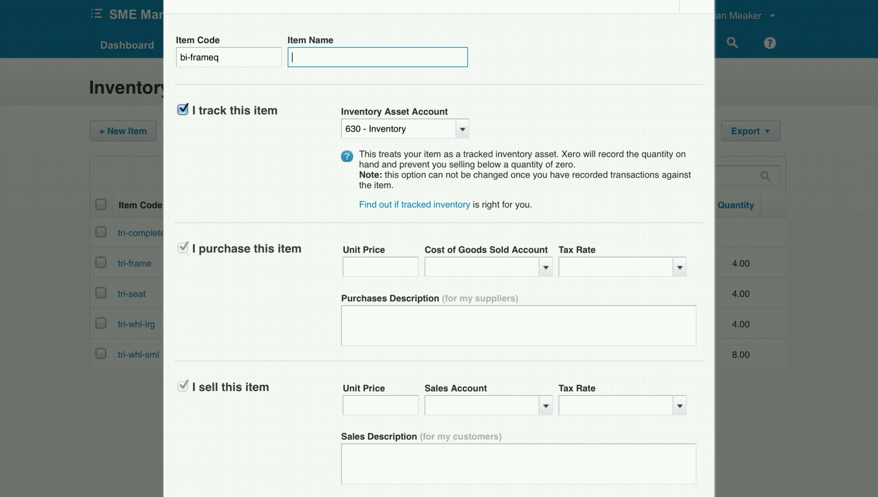
{"action": "key", "text": "shift+Tab"}
{"action": "key", "text": "Right"}
{"action": "key", "text": "BackSpace"}
{"action": "key", "text": "Tab"}
{"action": "type", "text": "Bicycle Frame"}
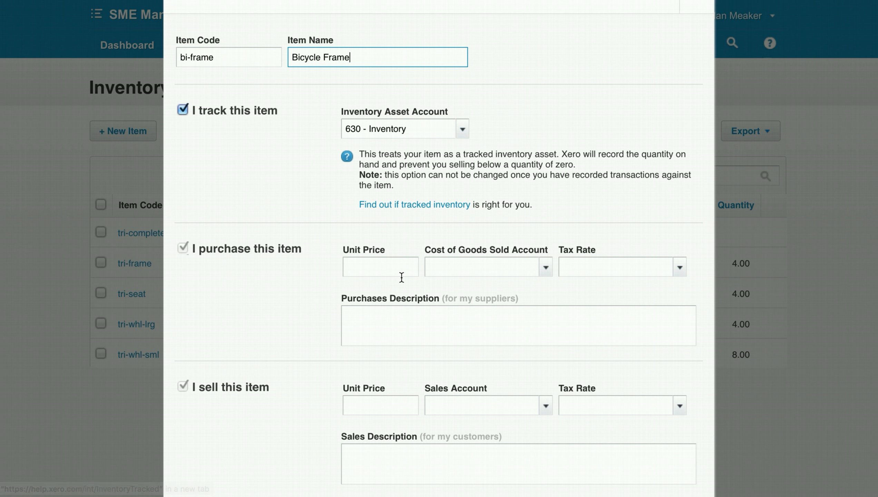
- Set the Bicycle Frame's cost of goods sold account to 399 - Manufacturing Costs (should be zero)
{"action": "scroll", "coordinate": [271, 296], "scroll_direction": "down", "scroll_amount": 2}
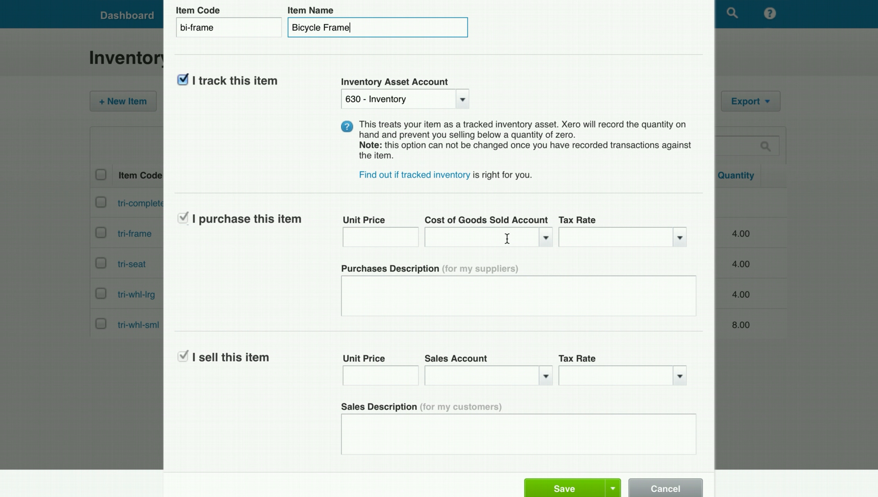
{"action": "left_click", "coordinate": [507, 239]}
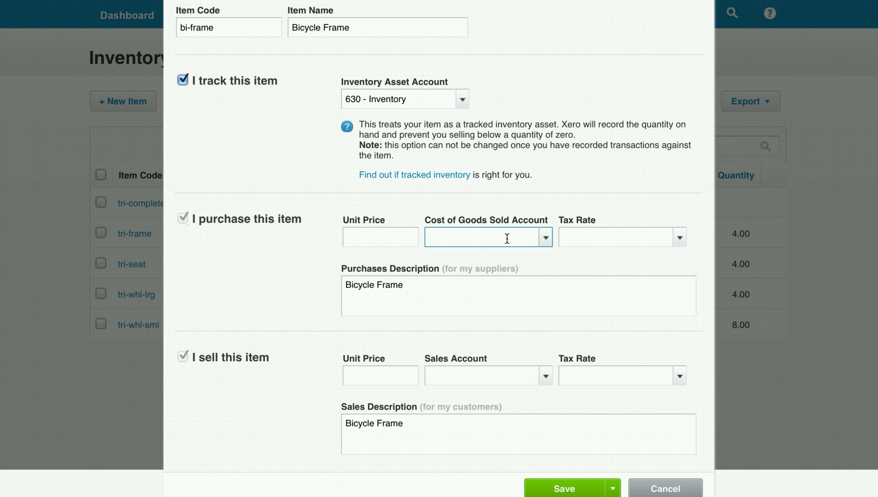
{"action": "type", "text": "manu"}
{"action": "left_click", "coordinate": [559, 289]}
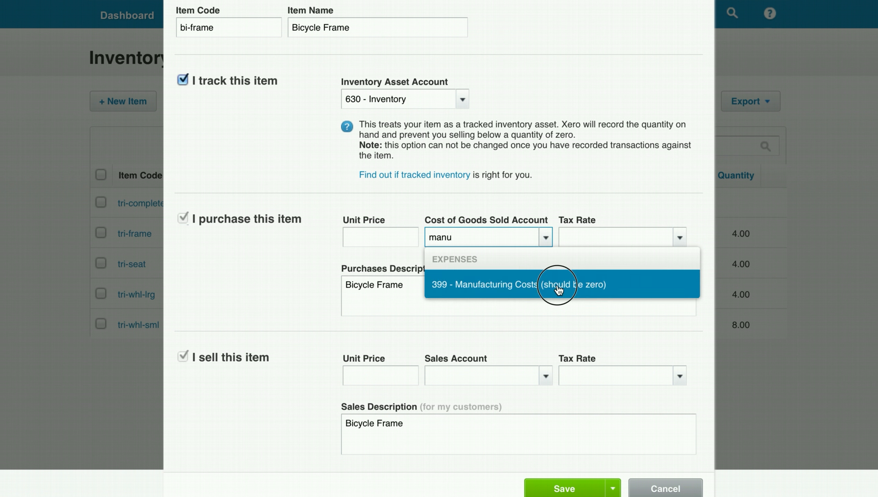
- Set the Bicycle Frame's sales account to 200 - Sales and save the item with the option to add another
{"action": "scroll", "coordinate": [548, 316], "scroll_direction": "down", "scroll_amount": 1}
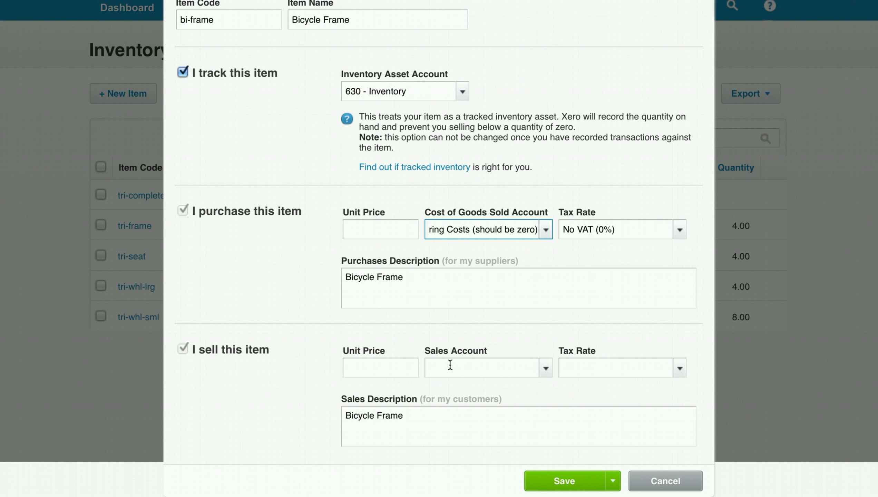
{"action": "left_click", "coordinate": [450, 364]}
{"action": "type", "text": "sales"}
{"action": "left_click", "coordinate": [462, 414]}
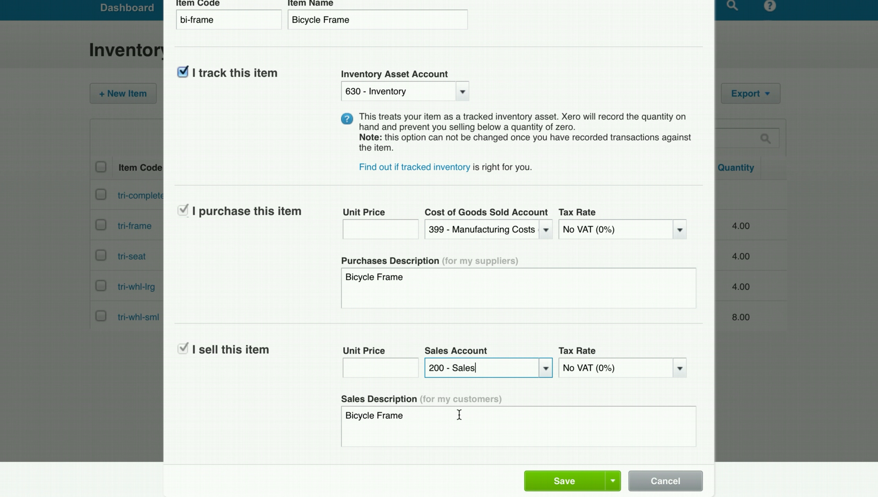
{"action": "left_click", "coordinate": [612, 480]}
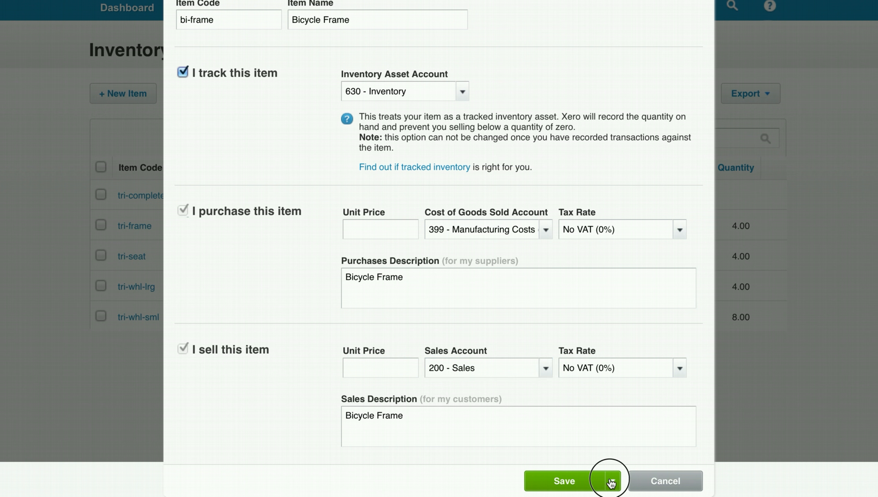
{"action": "left_click", "coordinate": [566, 456]}
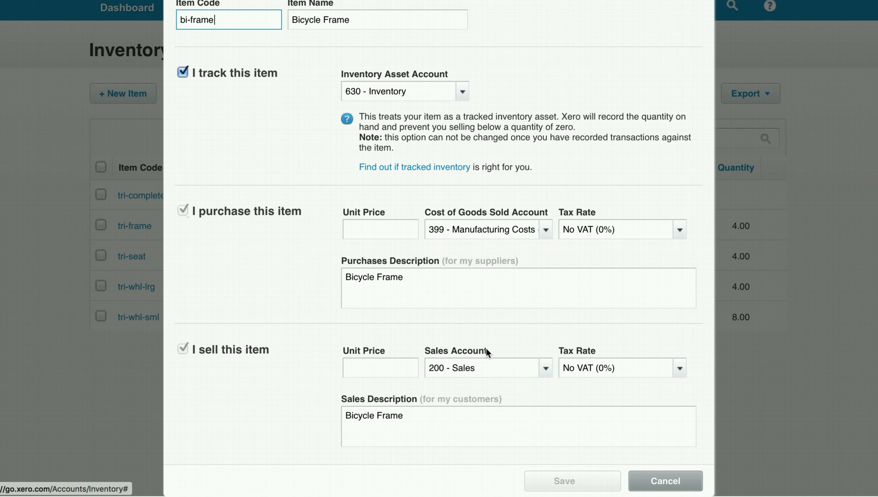
- Enter a new tracked inventory item with the code bi-wheel and the name Bicycle Wheel
{"action": "type", "text": "bi"}
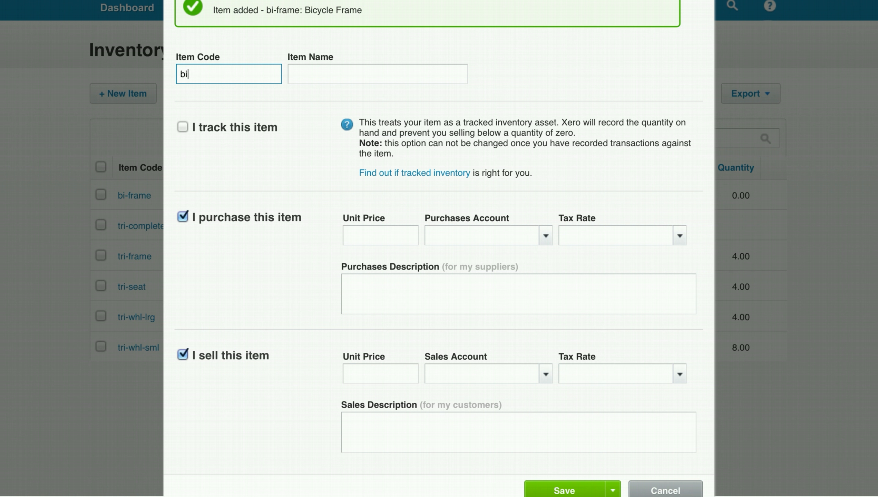
{"action": "type", "text": "-wheel"}
{"action": "key", "text": "Tab"}
{"action": "type", "text": "Bicc"}
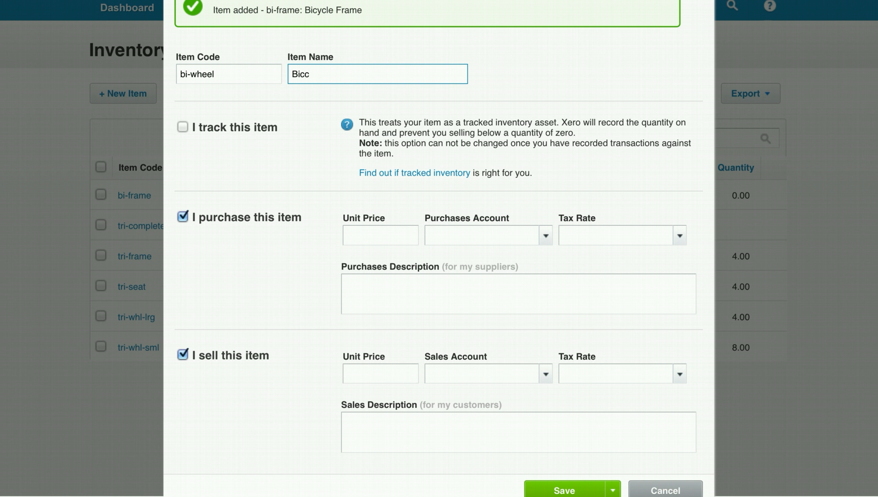
{"action": "type", "text": "yle Wheel"}
{"action": "key", "text": "Tab"}
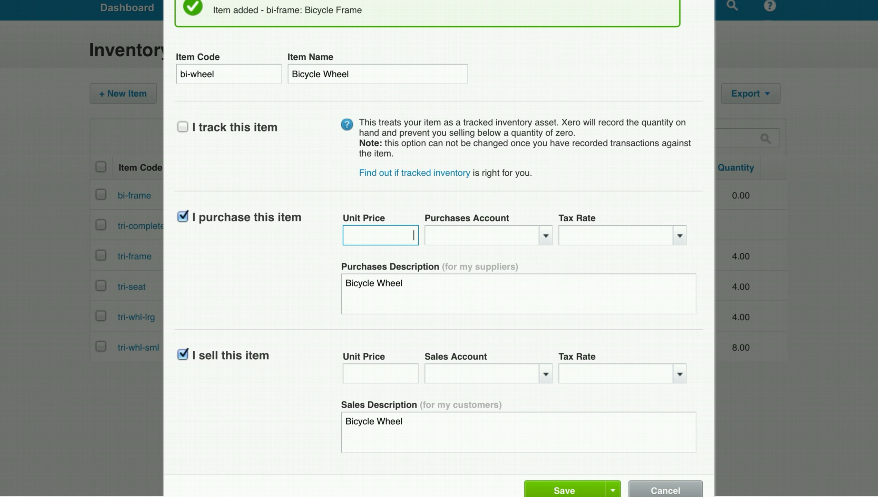
{"action": "left_click", "coordinate": [183, 127]}
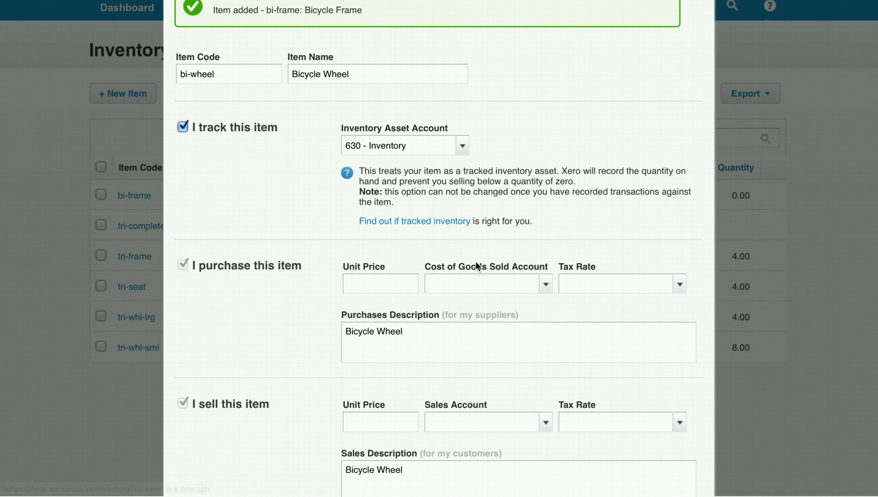
- Set the Bicycle Wheel's cost of goods sold account to 399 - Manufacturing Costs (should be zero)
{"action": "left_click", "coordinate": [472, 282]}
{"action": "type", "text": "man"}
{"action": "left_click", "coordinate": [514, 334]}
- Set the Bicycle Wheel's sales account to 200 - Sales and save the item with the option to add another
{"action": "scroll", "coordinate": [517, 336], "scroll_direction": "down", "scroll_amount": 3}
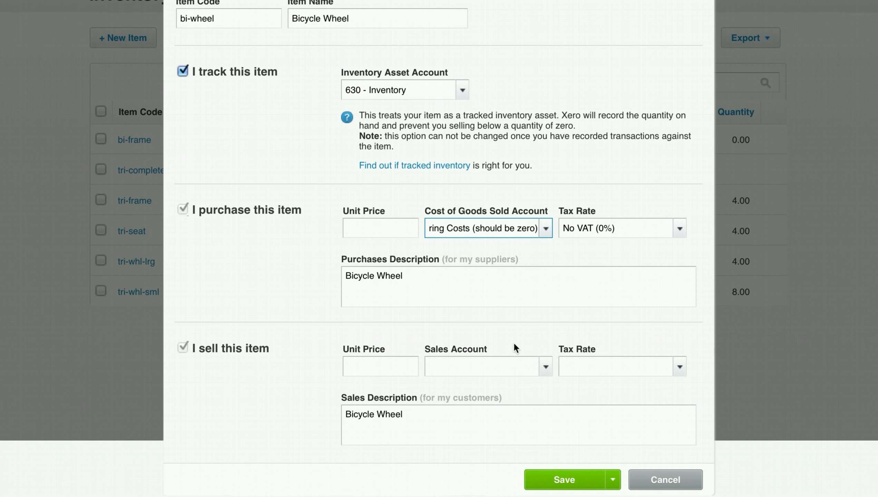
{"action": "left_click", "coordinate": [466, 365]}
{"action": "type", "text": "sales"}
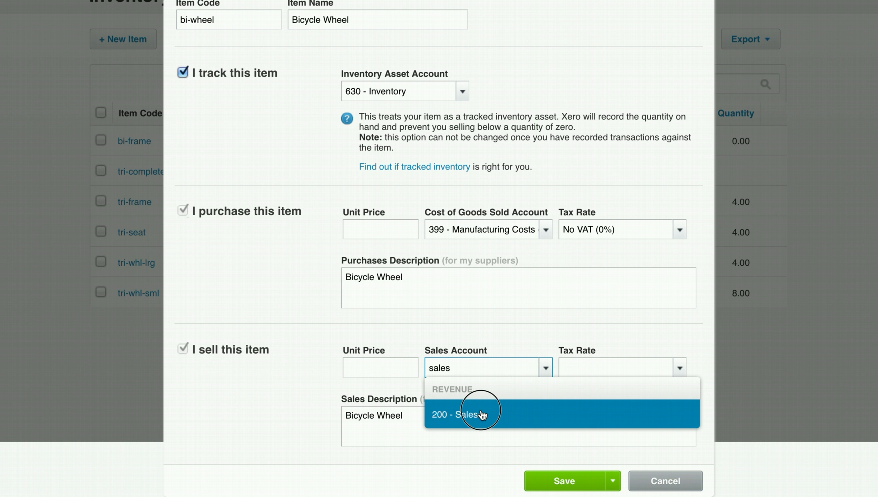
{"action": "left_click", "coordinate": [482, 414]}
{"action": "left_click", "coordinate": [613, 481]}
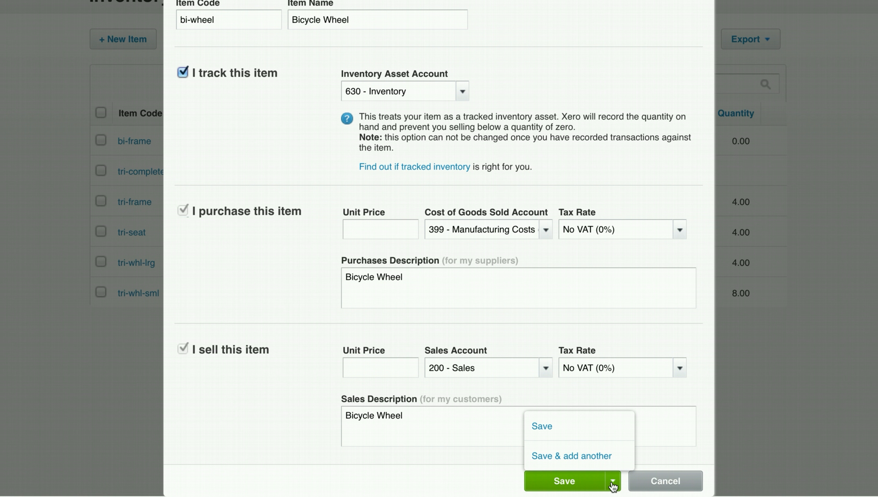
{"action": "left_click", "coordinate": [587, 460]}
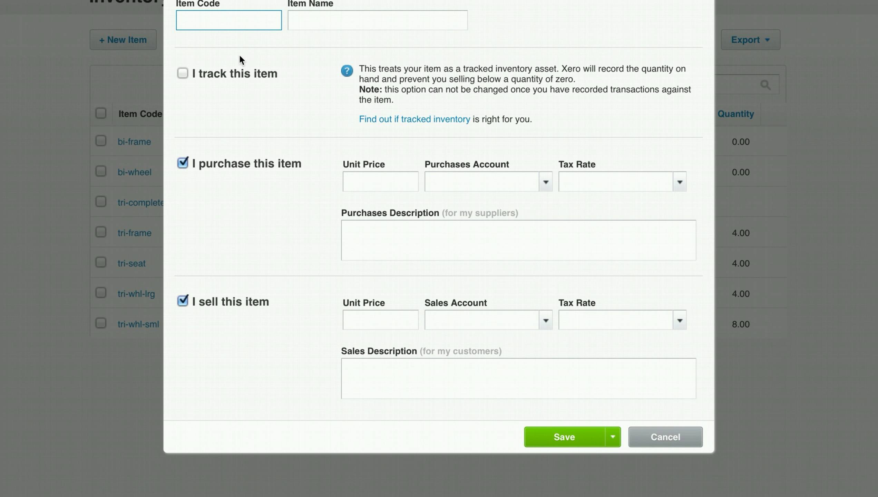
- Enter a new tracked inventory item with the code bi-seat and the name Bicycle Seat
{"action": "type", "text": "bi"}
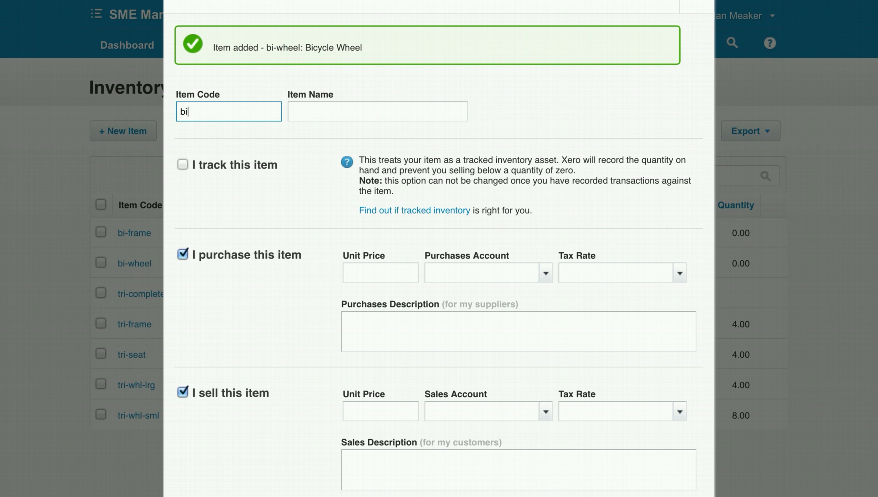
{"action": "type", "text": "-seat"}
{"action": "key", "text": "Tab"}
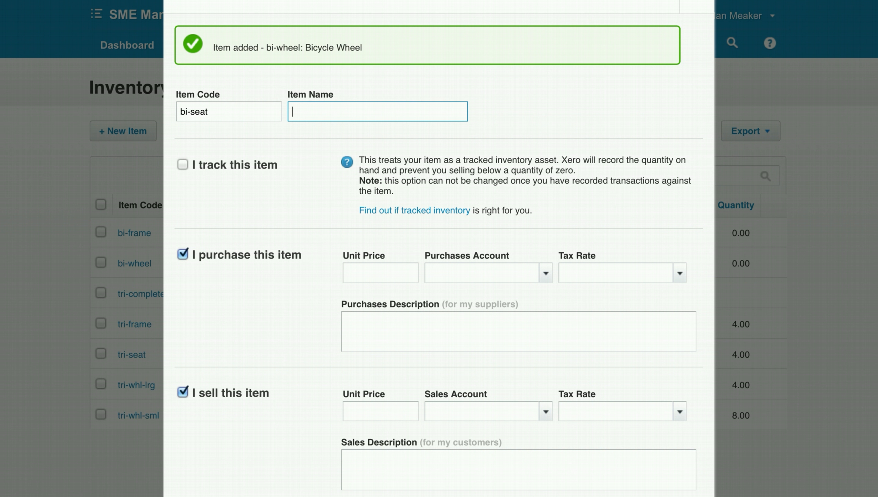
{"action": "type", "text": "Bicycle Seat"}
{"action": "key", "text": "Tab"}
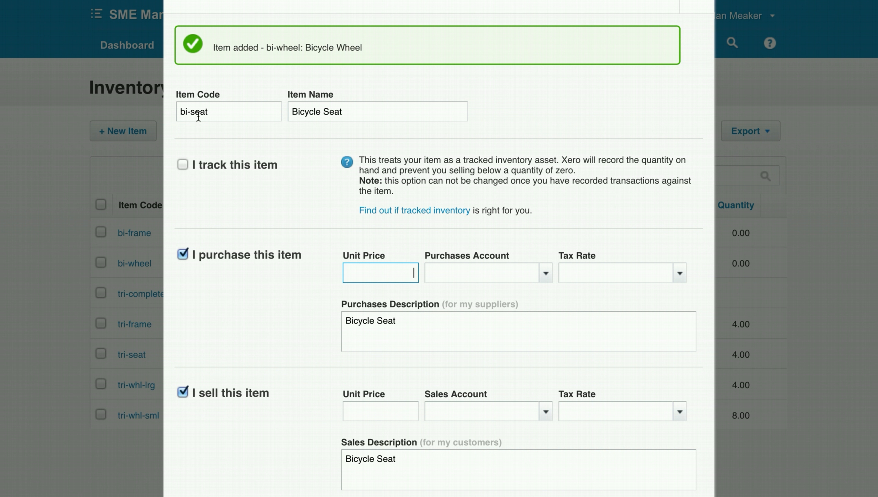
{"action": "left_click", "coordinate": [182, 165]}
- Set the Bicycle Seat's cost of goods sold account to 399 - Manufacturing Costs (should be zero)
{"action": "scroll", "coordinate": [397, 260], "scroll_direction": "down", "scroll_amount": 2}
{"action": "left_click", "coordinate": [523, 273]}
{"action": "type", "text": "manu"}
{"action": "left_click", "coordinate": [524, 319]}
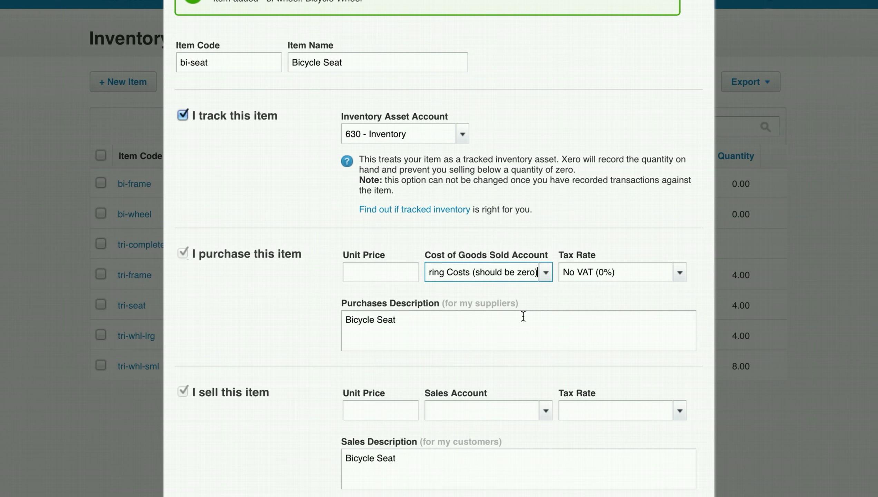
- Set the Bicycle Seat's sales account to 200 - Sales
{"action": "scroll", "coordinate": [486, 336], "scroll_direction": "down", "scroll_amount": 1}
{"action": "left_click", "coordinate": [435, 366]}
{"action": "type", "text": "sales"}
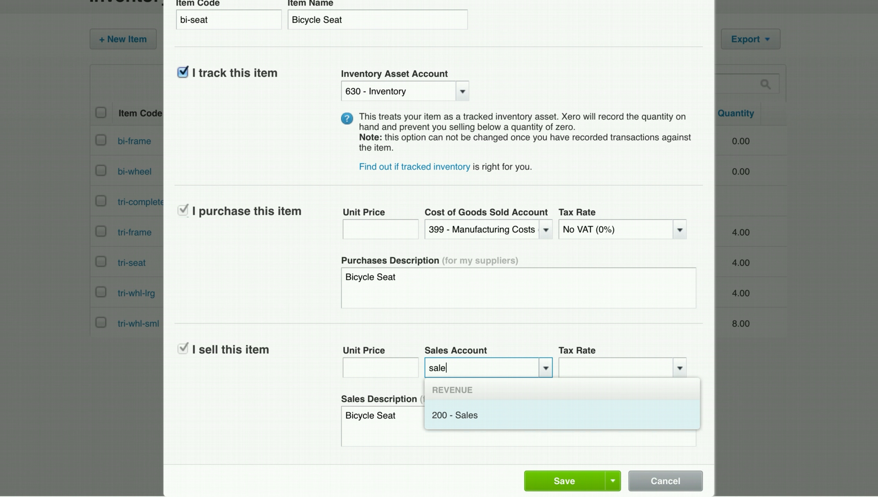
{"action": "left_click", "coordinate": [454, 407]}
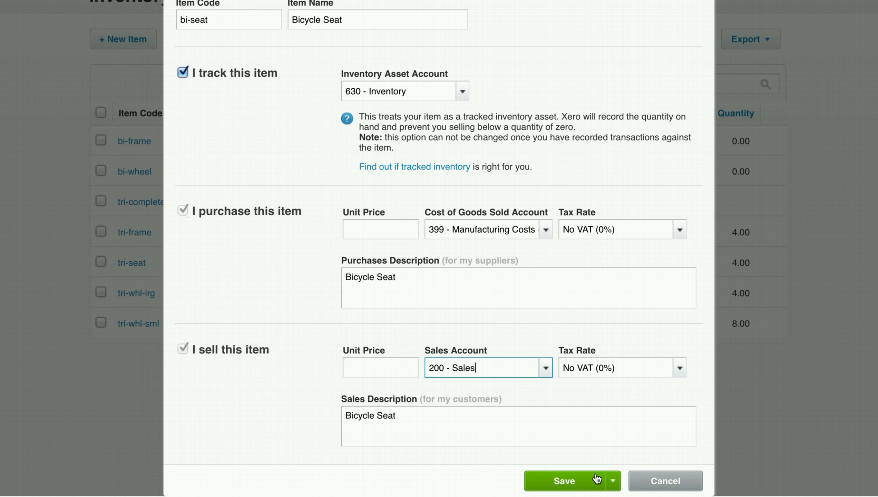
- Save the Bicycle Seat item and enter a new tracked item with the code bi-complete and the name Bicycle Complete
{"action": "left_click", "coordinate": [558, 482]}
{"action": "scroll", "coordinate": [253, 276], "scroll_direction": "down", "scroll_amount": 2}
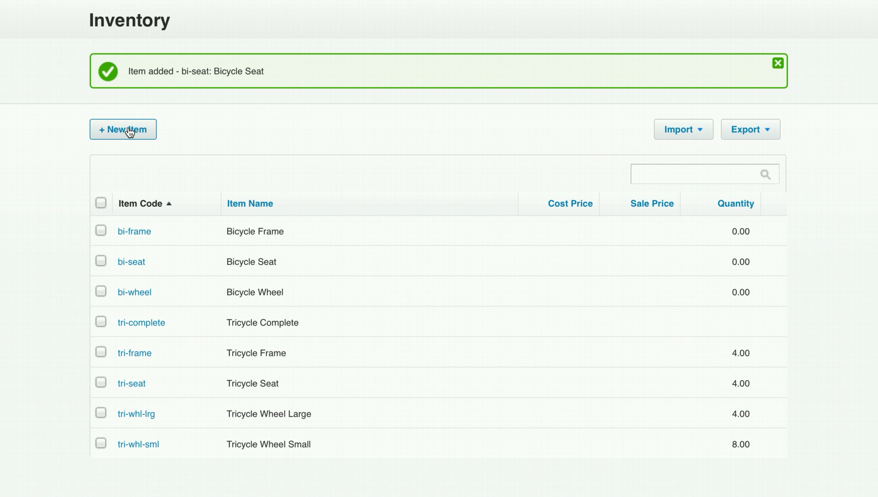
{"action": "left_click", "coordinate": [130, 131]}
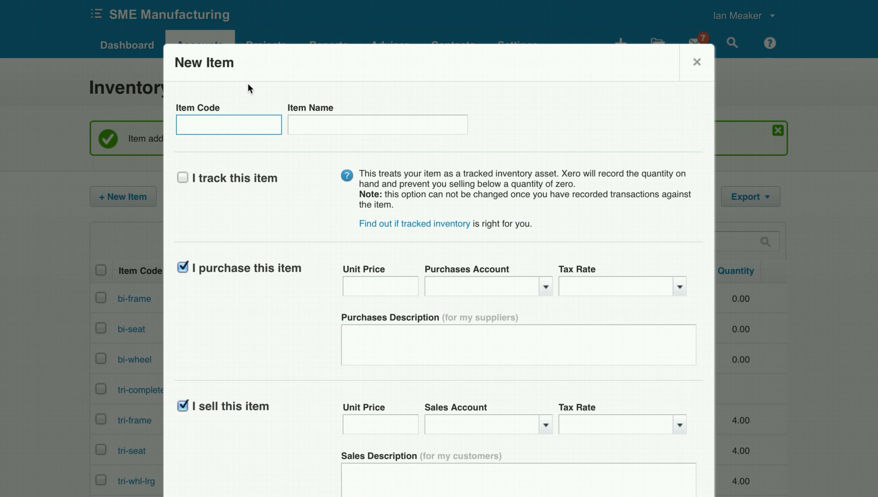
{"action": "type", "text": "bi-complete"}
{"action": "key", "text": "Tab"}
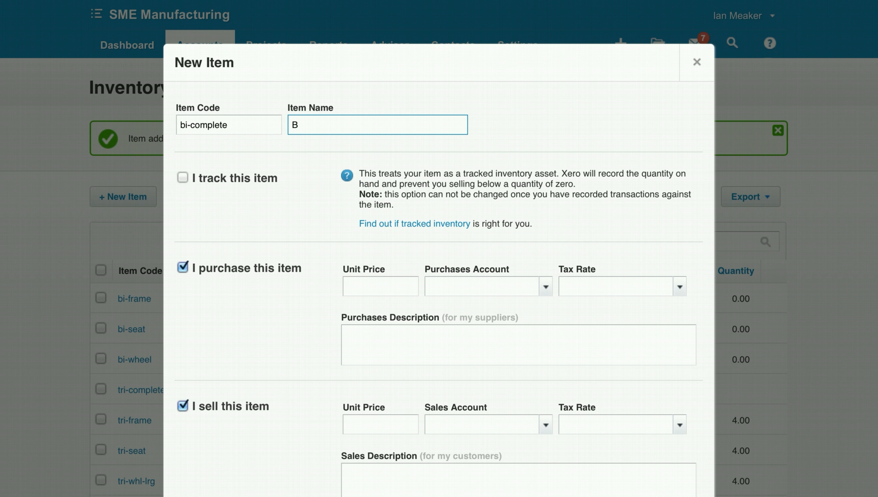
{"action": "type", "text": "Bicycle Complete"}
{"action": "key", "text": "Tab"}
{"action": "left_click", "coordinate": [181, 178]}
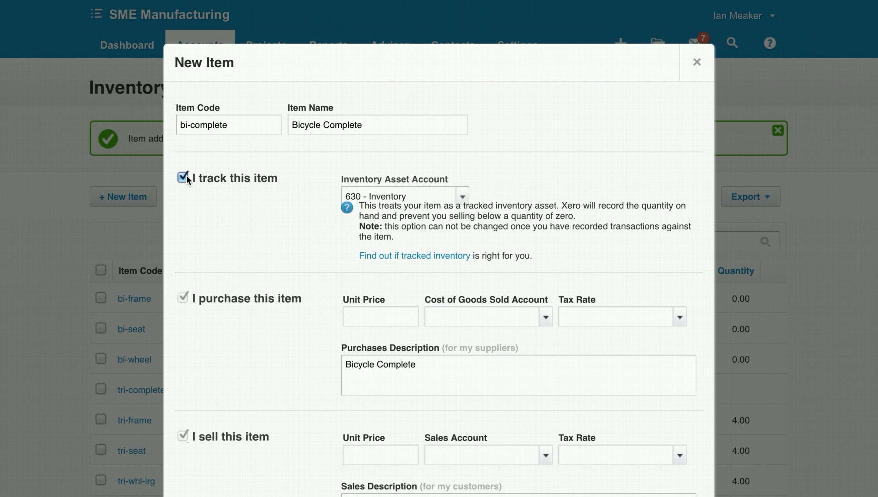
- Set the Bicycle Complete's cost of goods sold account to 310 - Cost of Goods Sold
{"action": "scroll", "coordinate": [417, 306], "scroll_direction": "down", "scroll_amount": 1}
{"action": "left_click", "coordinate": [462, 308]}
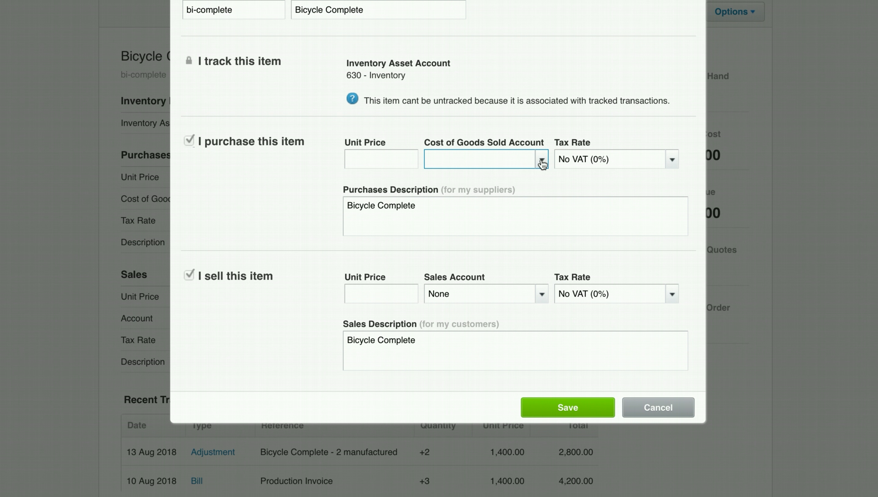
{"action": "left_click", "coordinate": [542, 161]}
{"action": "left_click", "coordinate": [507, 233]}
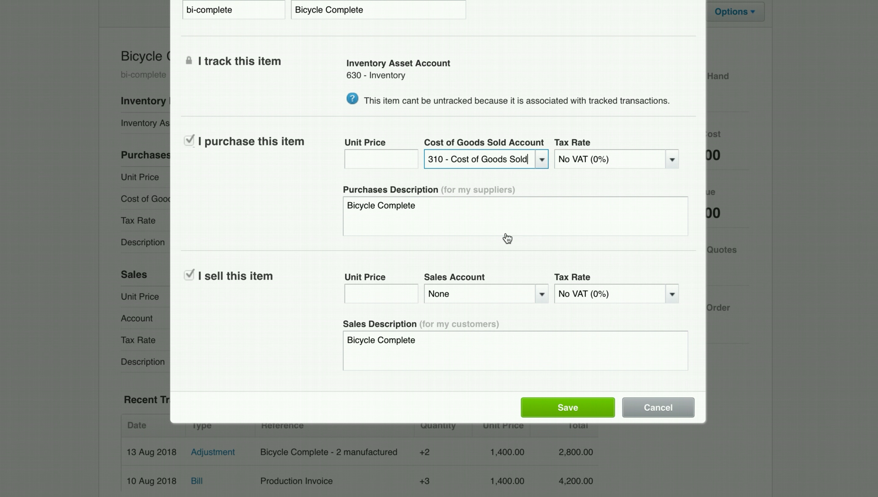
- Set the Bicycle Complete's sales account to 200 - Sales and save the item
{"action": "left_click_drag", "start_coordinate": [470, 295], "coordinate": [334, 296]}
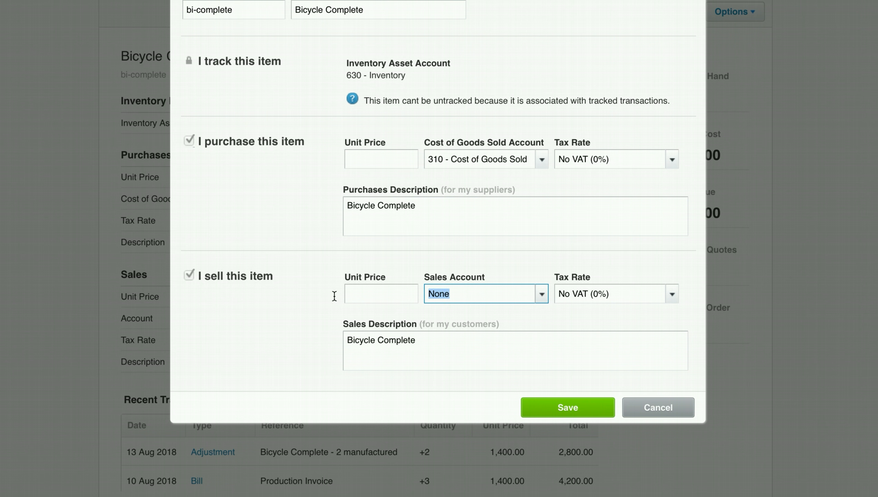
{"action": "type", "text": "sales"}
{"action": "left_click", "coordinate": [471, 339]}
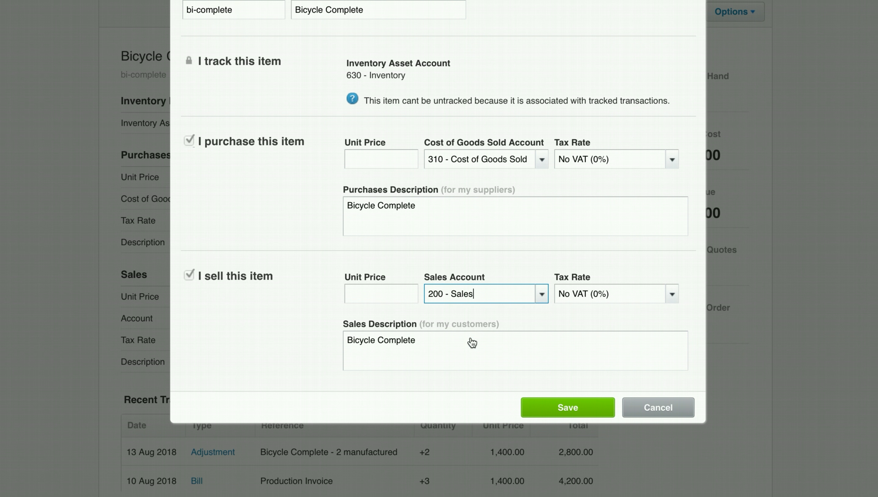
{"action": "left_click", "coordinate": [562, 410]}
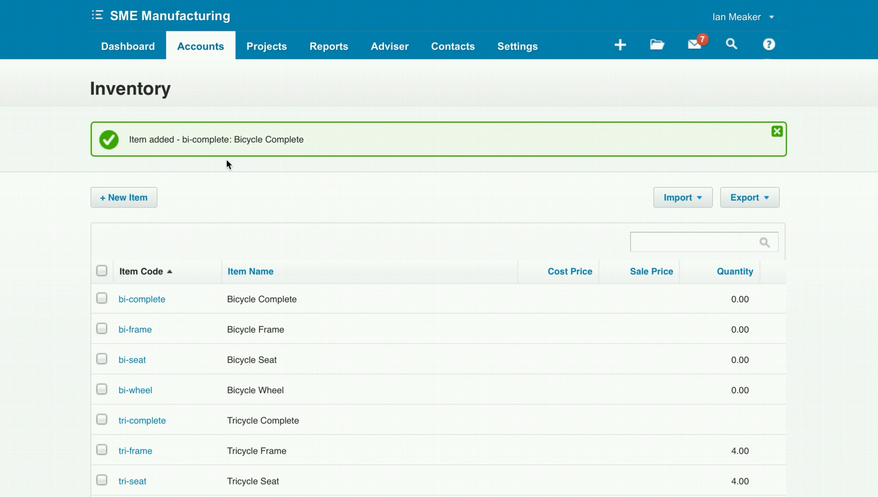
- Go to the Purchases page and start a new bill
{"action": "scroll", "coordinate": [225, 177], "scroll_direction": "down", "scroll_amount": 1}
{"action": "left_click", "coordinate": [228, 83]}
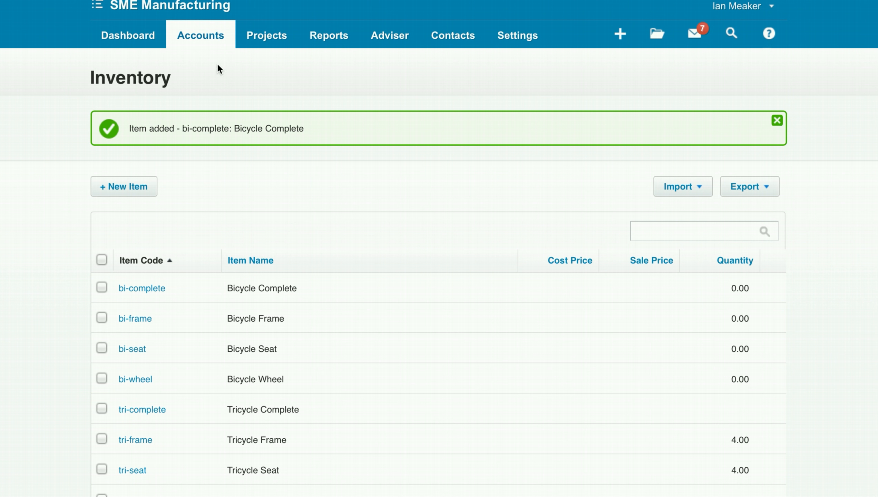
{"action": "left_click", "coordinate": [201, 37]}
{"action": "left_click", "coordinate": [206, 129]}
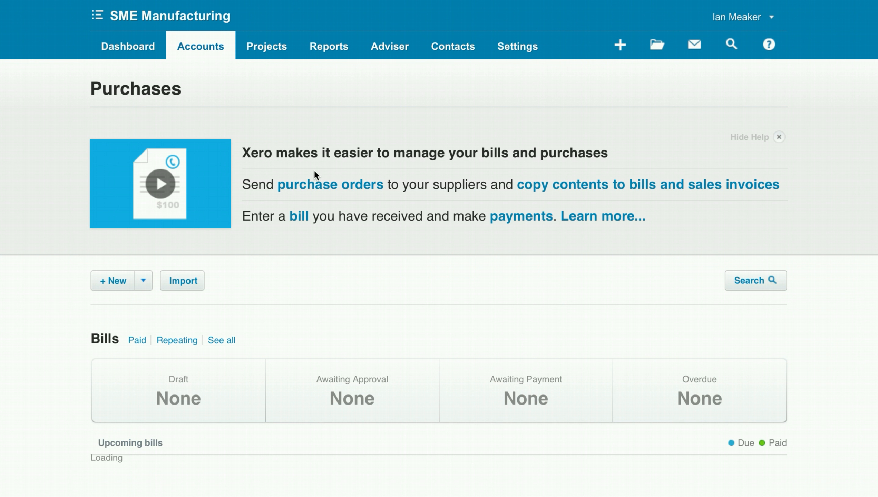
{"action": "left_click", "coordinate": [116, 280]}
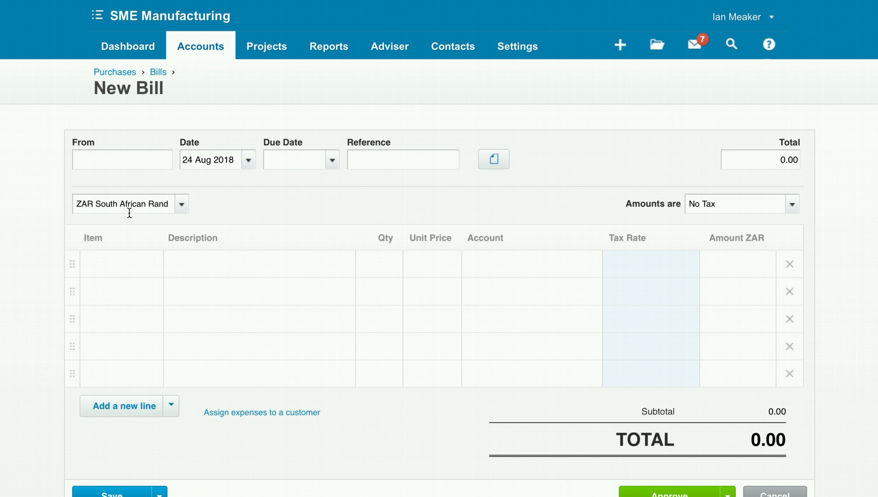
- Make the bill out from Supplier Favourite, with both the date and the due date set to 1 Aug 2018
{"action": "type", "text": "supplier"}
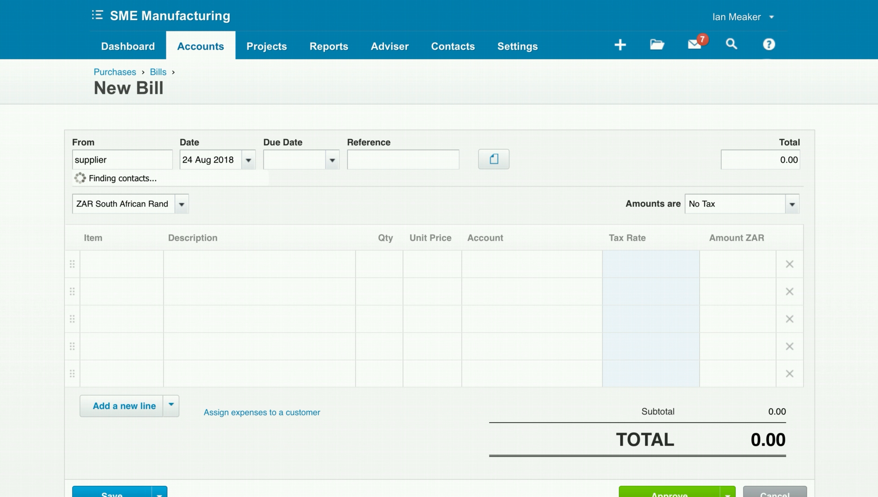
{"action": "left_click", "coordinate": [152, 191]}
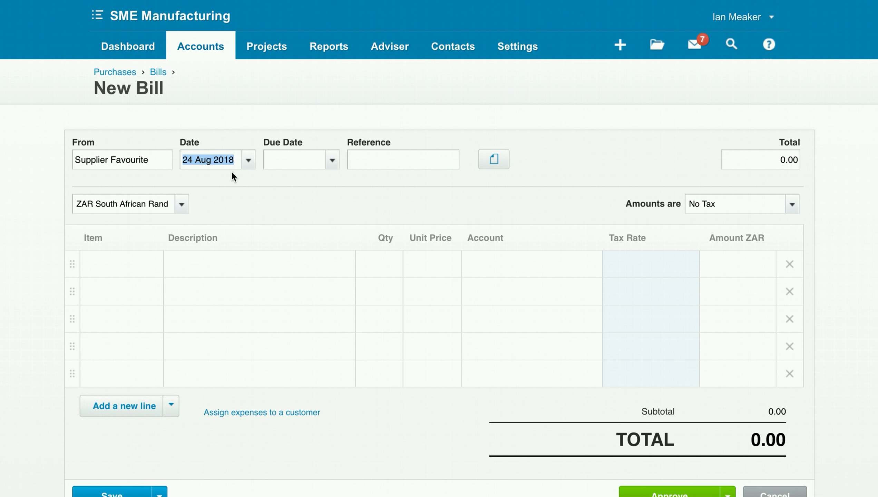
{"action": "left_click", "coordinate": [248, 160]}
{"action": "left_click", "coordinate": [309, 243]}
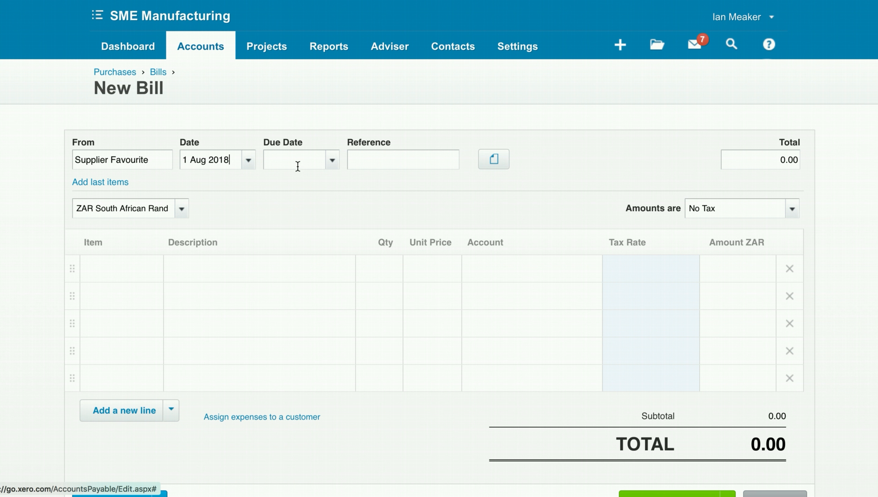
{"action": "left_click", "coordinate": [296, 160]}
{"action": "type", "text": "1"}
{"action": "key", "text": "Tab"}
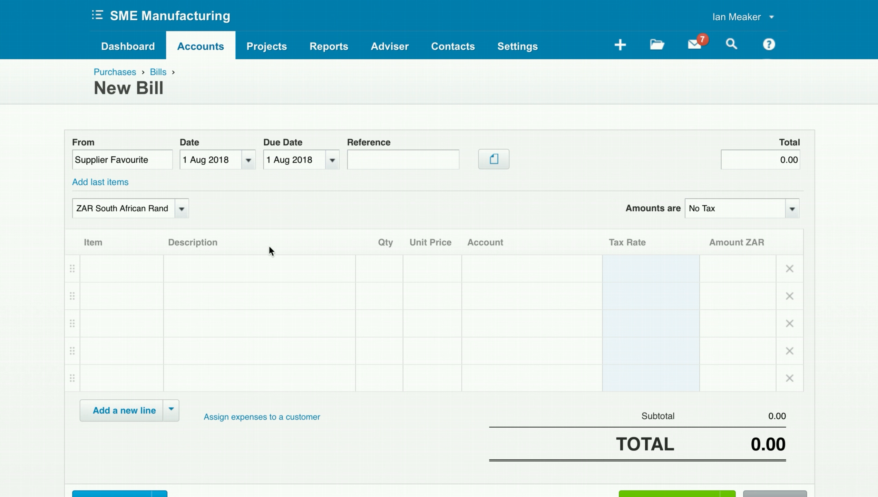
- Add bi-frame: Bicycle Frame and bi-seat: Bicycle Seat as the first two lines of the bill
{"action": "left_click", "coordinate": [144, 276]}
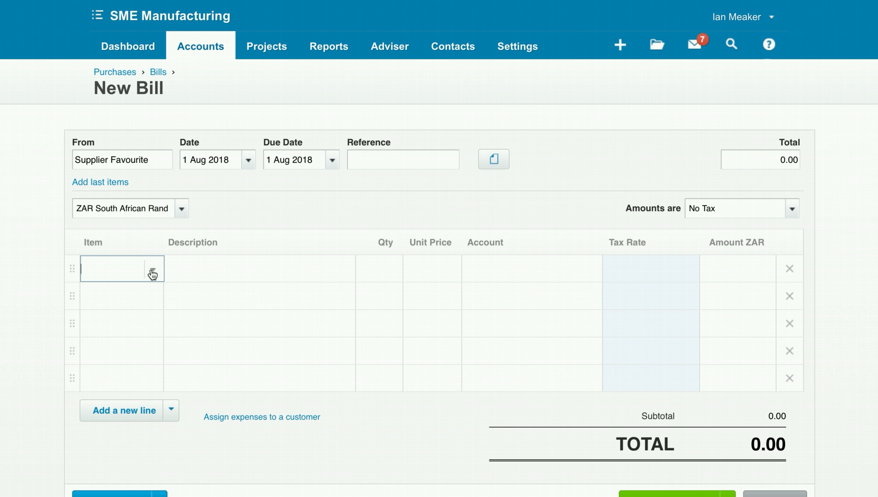
{"action": "type", "text": "bi"}
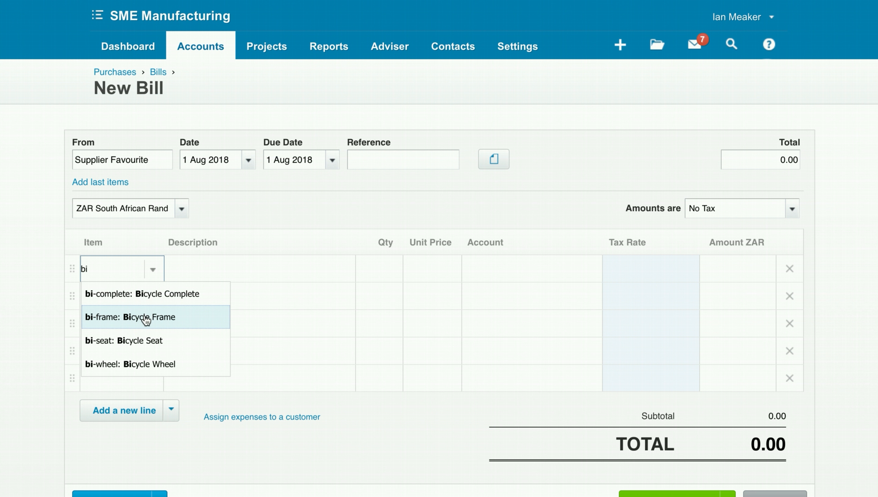
{"action": "left_click", "coordinate": [146, 316]}
{"action": "left_click", "coordinate": [152, 300]}
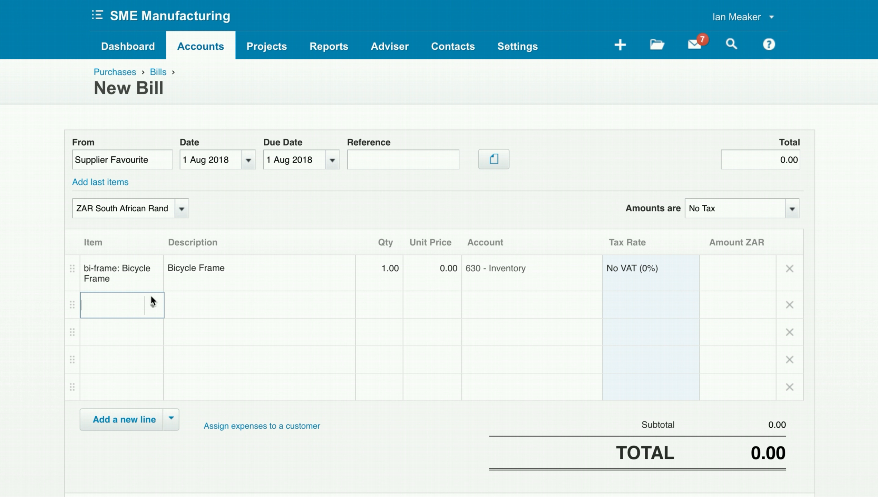
{"action": "left_click", "coordinate": [153, 306]}
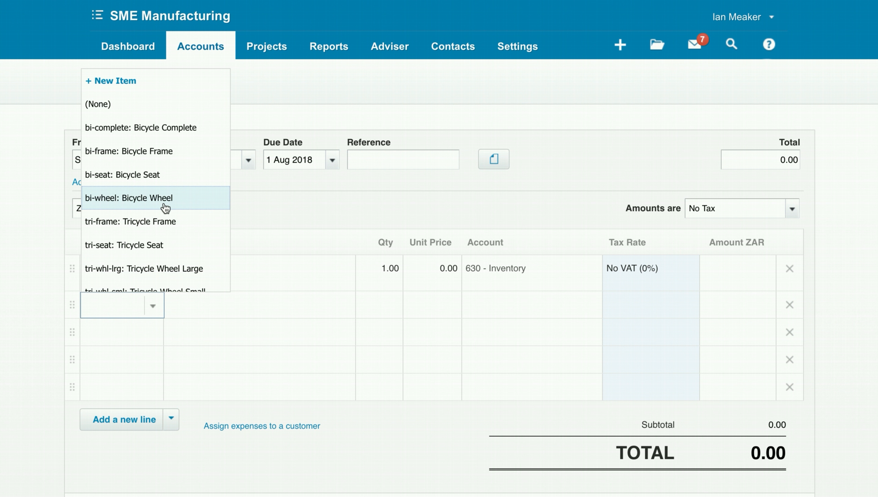
{"action": "left_click", "coordinate": [148, 179]}
- Add bi-wheel: Bicycle Wheel as the third line of the bill
{"action": "left_click", "coordinate": [143, 334]}
{"action": "left_click", "coordinate": [152, 344]}
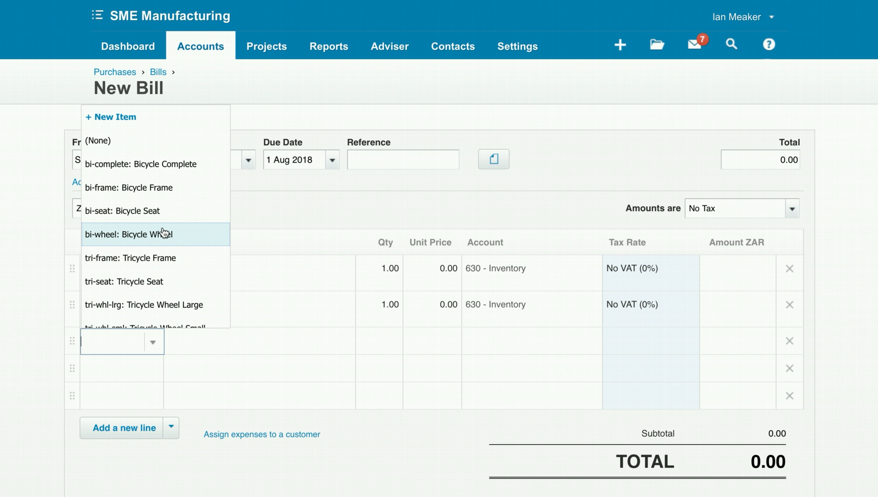
{"action": "scroll", "coordinate": [161, 213], "scroll_direction": "down", "scroll_amount": 1}
{"action": "scroll", "coordinate": [165, 244], "scroll_direction": "up", "scroll_amount": 1}
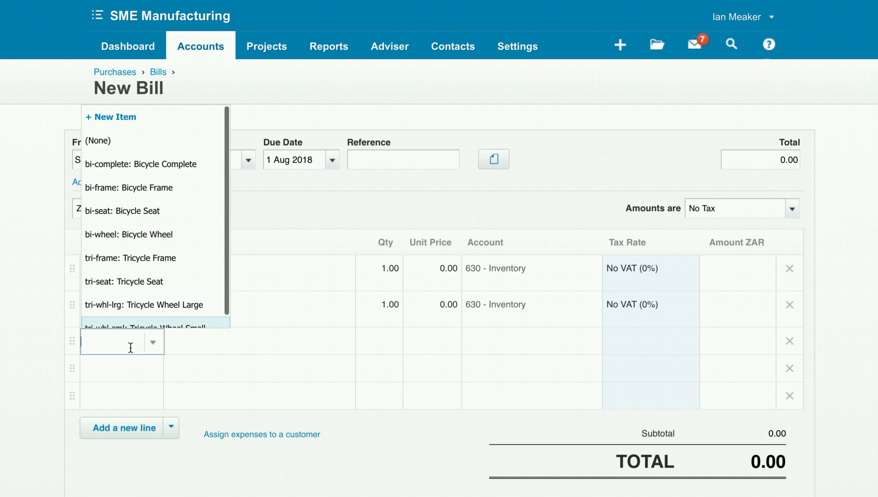
{"action": "type", "text": "bi"}
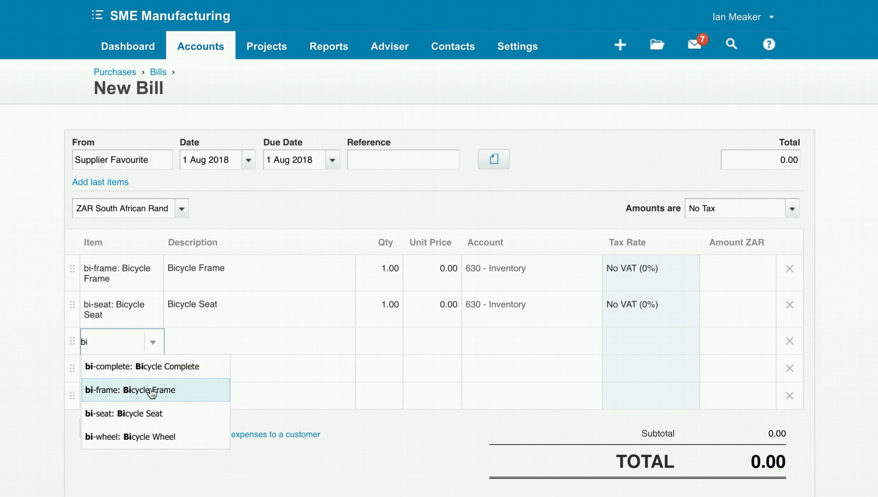
{"action": "left_click", "coordinate": [146, 439]}
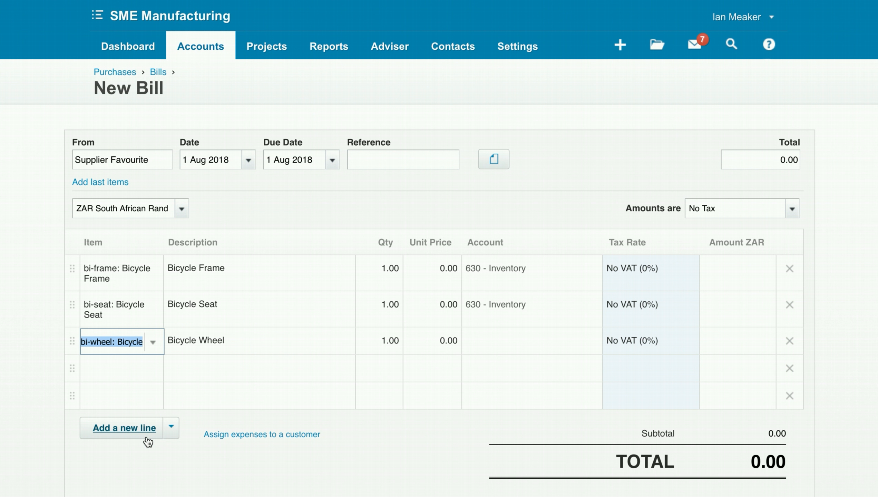
- Set the Bicycle Wheel line to a quantity of 5 and a unit price of 200
{"action": "left_click", "coordinate": [386, 340]}
{"action": "left_click", "coordinate": [396, 342]}
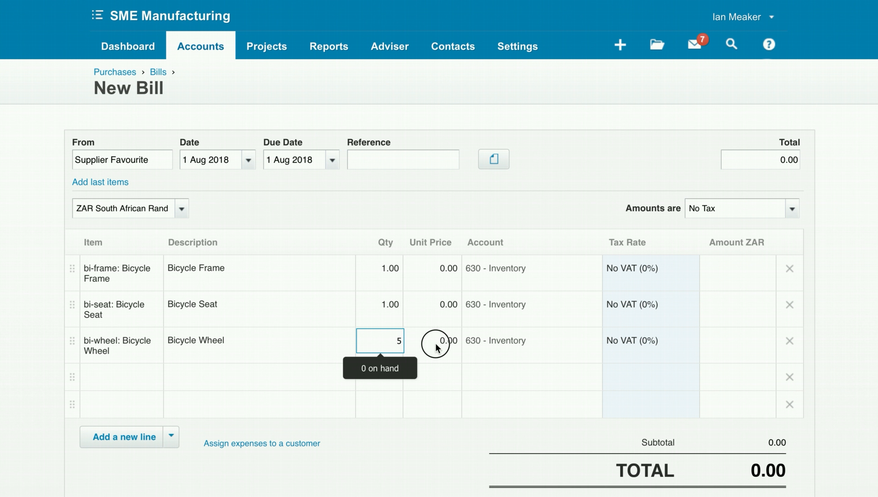
{"action": "left_click", "coordinate": [445, 341]}
{"action": "type", "text": "200"}
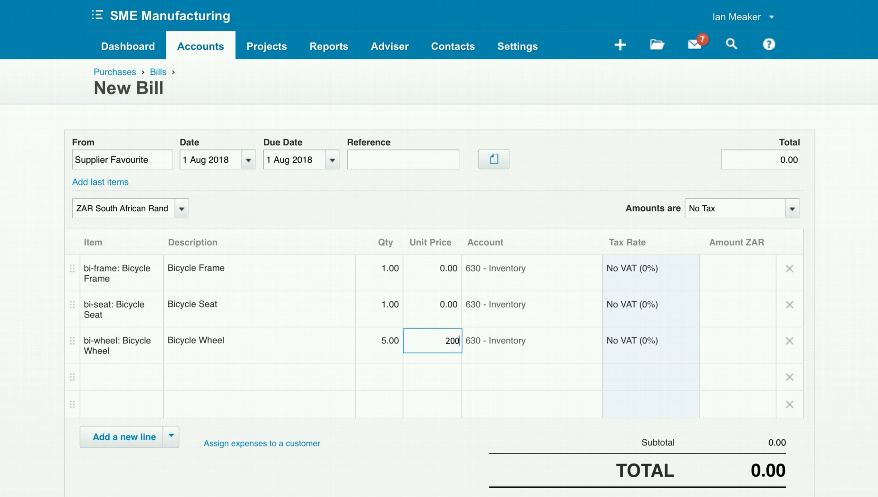
- Set the Bicycle Seat line to a quantity of 5 and a unit price of 250
{"action": "left_click", "coordinate": [430, 318]}
{"action": "left_click", "coordinate": [389, 303]}
{"action": "type", "text": "5"}
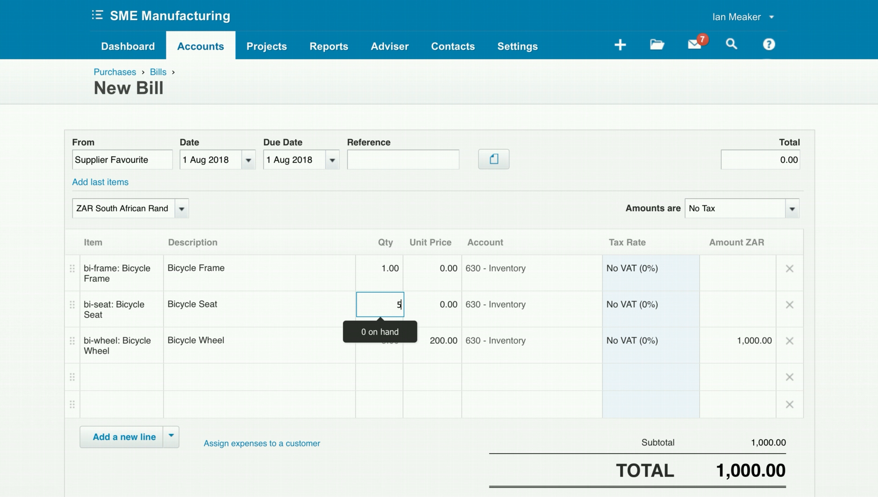
{"action": "left_click", "coordinate": [439, 306]}
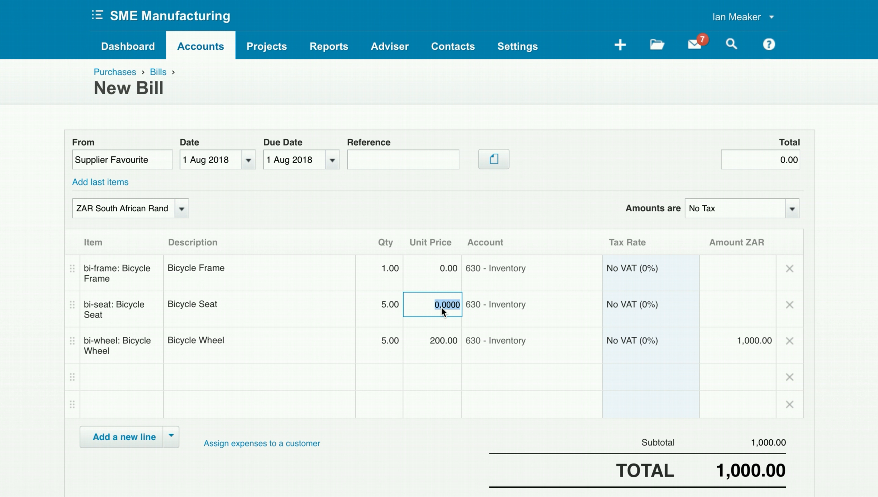
{"action": "type", "text": "250"}
- Set the Bicycle Frame line to a quantity of 5 and a unit price of 750
{"action": "left_click", "coordinate": [436, 271]}
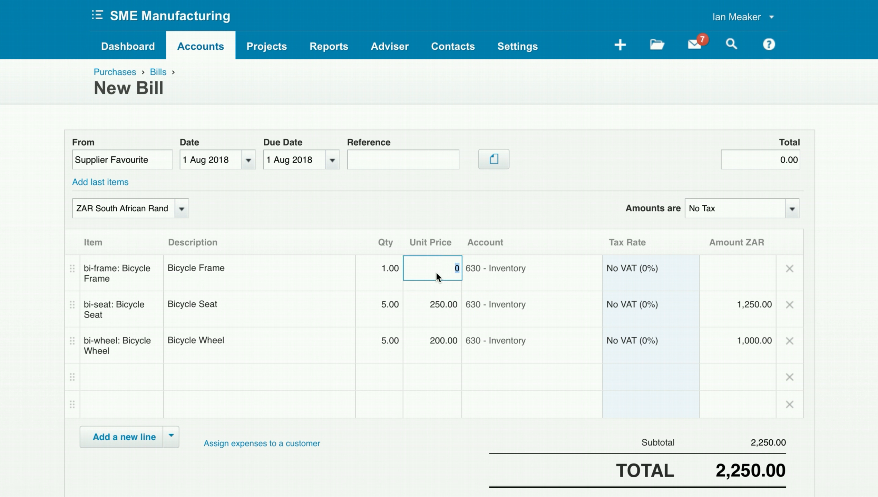
{"action": "left_click", "coordinate": [396, 267]}
{"action": "type", "text": "5"}
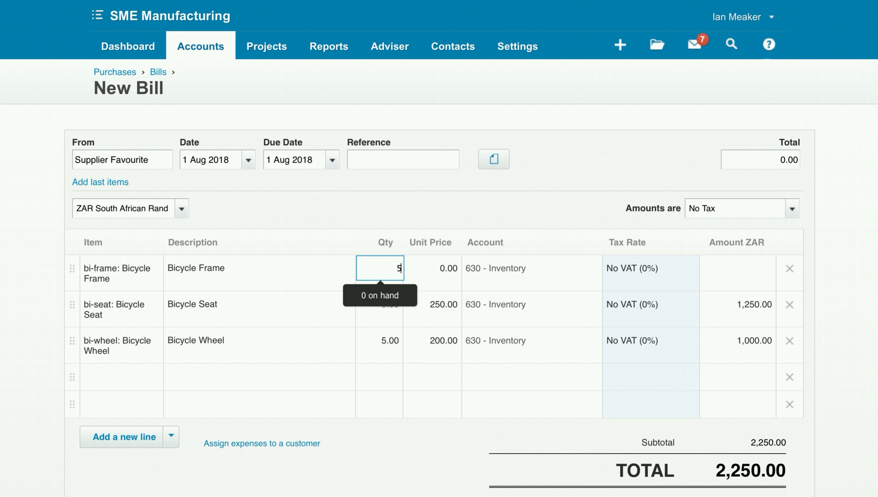
{"action": "left_click", "coordinate": [438, 270]}
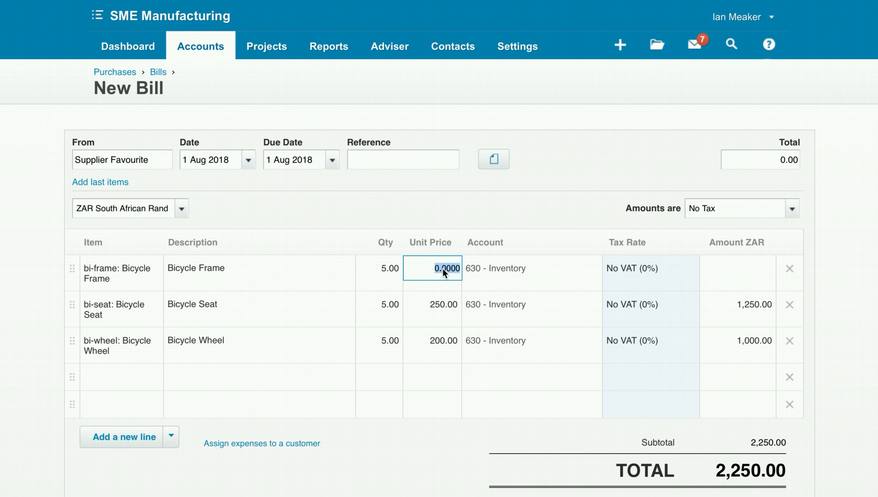
{"action": "type", "text": "750"}
{"action": "left_click", "coordinate": [446, 487]}
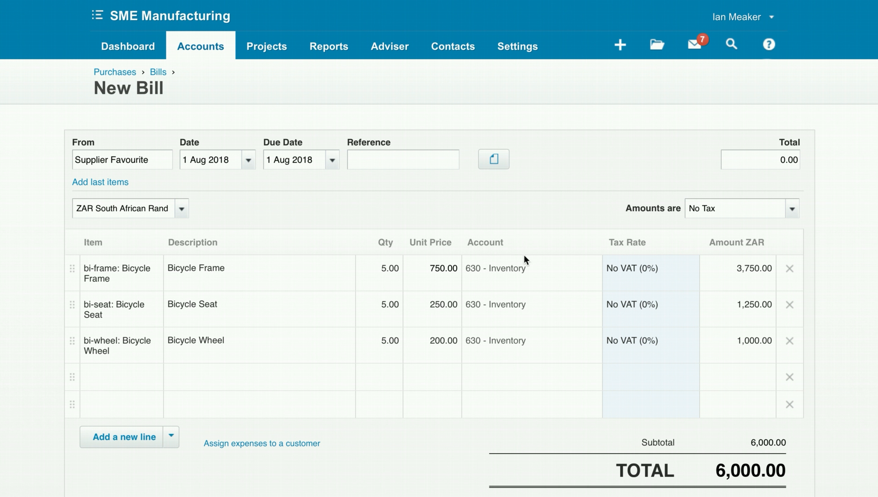
- Set the Bicycle Wheel line's quantity to 10 and approve the bill
{"action": "scroll", "coordinate": [424, 394], "scroll_direction": "down", "scroll_amount": 2}
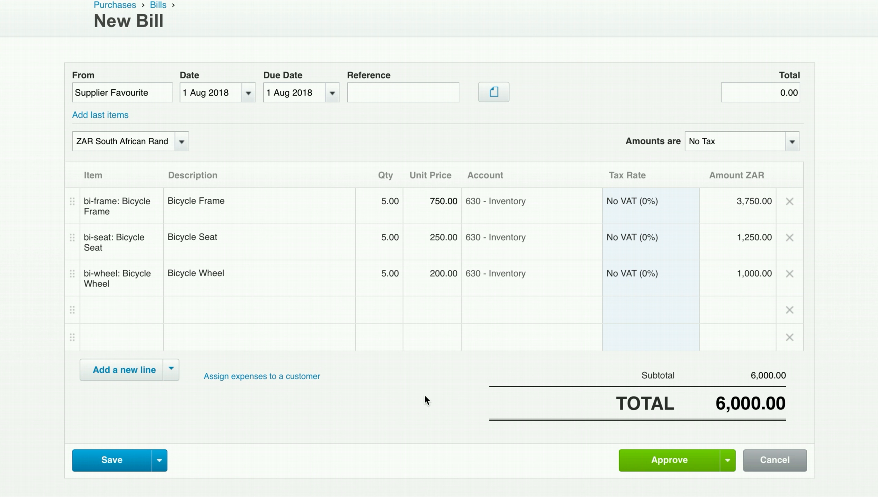
{"action": "scroll", "coordinate": [367, 270], "scroll_direction": "up", "scroll_amount": 1}
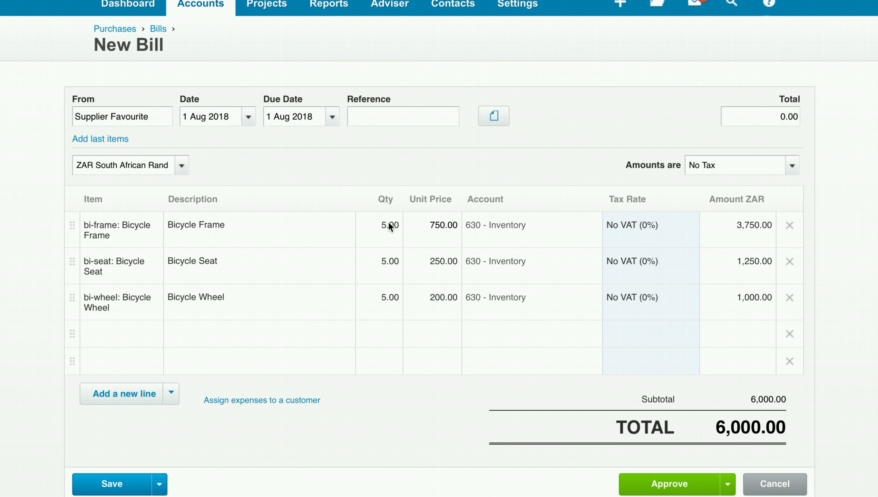
{"action": "left_click", "coordinate": [388, 299]}
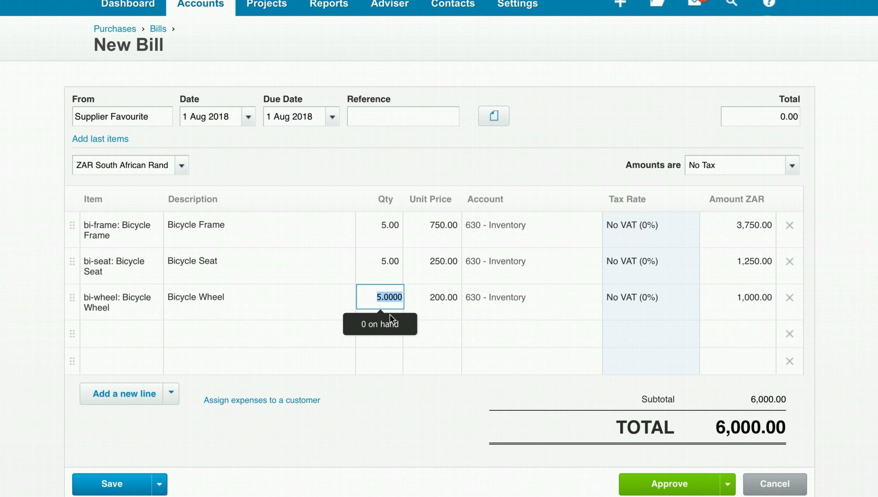
{"action": "type", "text": "10"}
{"action": "left_click", "coordinate": [410, 437]}
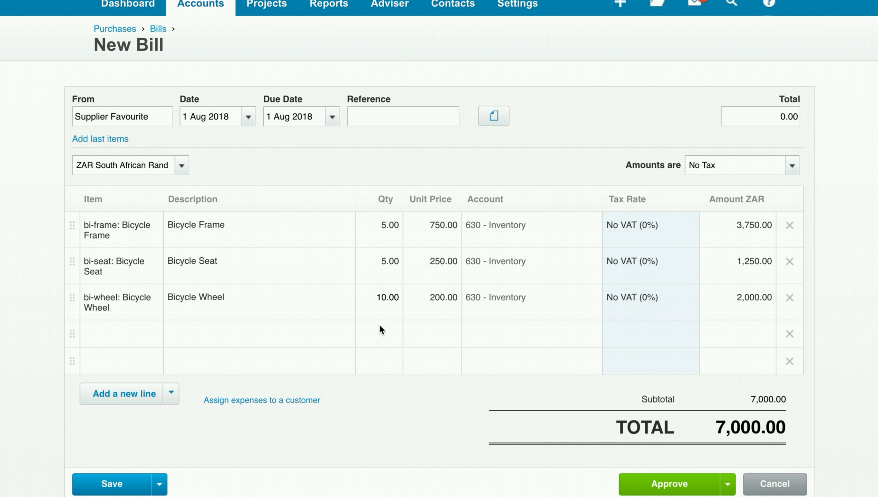
{"action": "scroll", "coordinate": [422, 383], "scroll_direction": "down", "scroll_amount": 1}
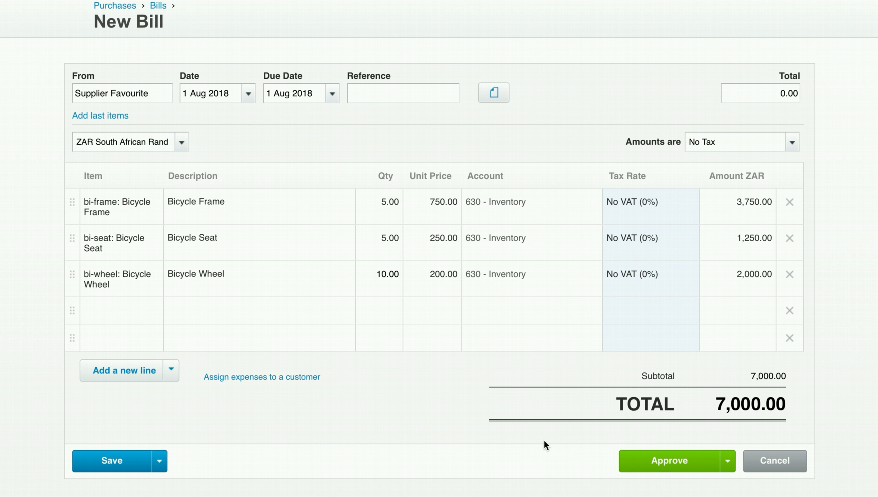
{"action": "left_click", "coordinate": [647, 463]}
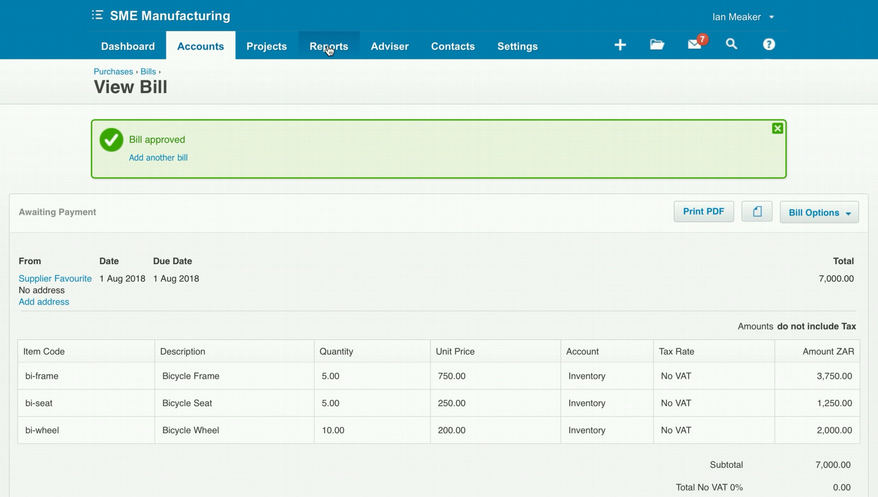
- View the Profit and Loss report, followed by the Balance Sheet report
{"action": "left_click", "coordinate": [328, 49]}
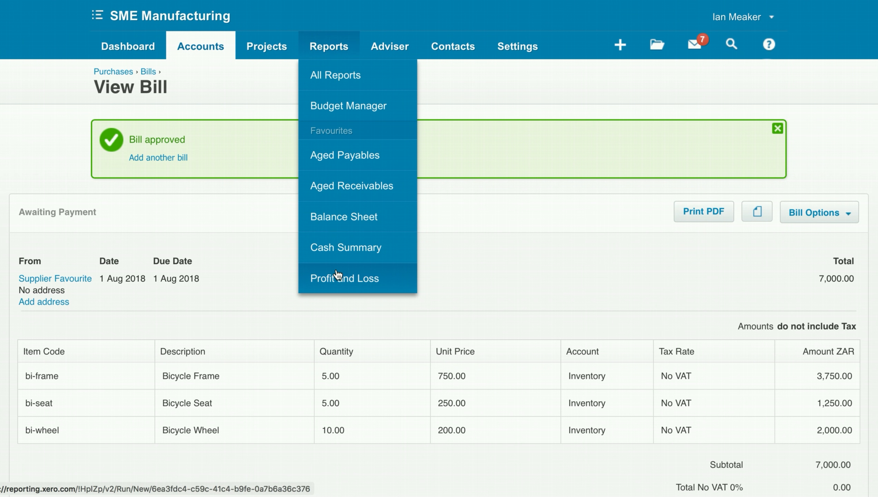
{"action": "left_click", "coordinate": [337, 278]}
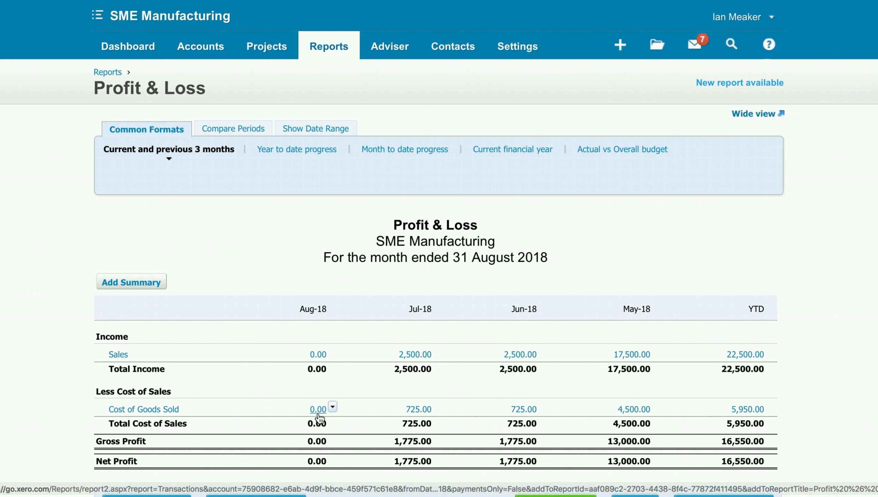
{"action": "left_click", "coordinate": [332, 52]}
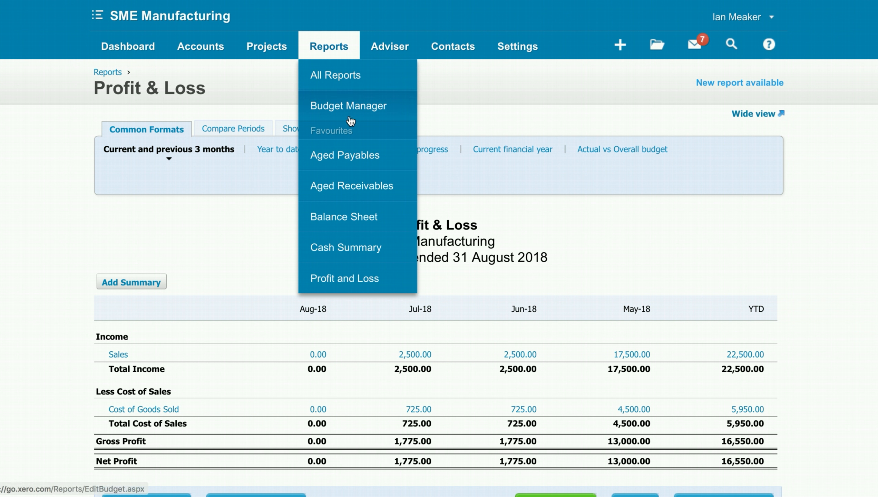
{"action": "left_click", "coordinate": [339, 220]}
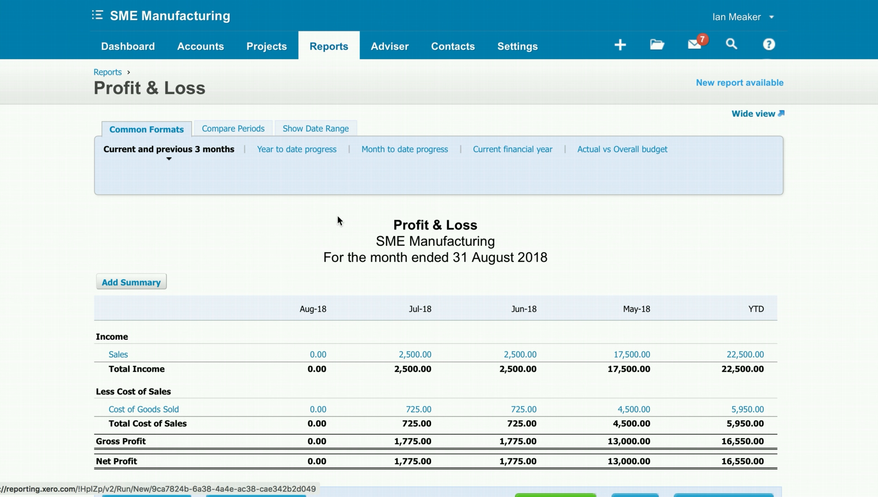
- Open the transactions behind the Balance Sheet's Inventory balance at 31 Aug 2018 and review the entries down to the closing balance
{"action": "scroll", "coordinate": [376, 331], "scroll_direction": "down", "scroll_amount": 3}
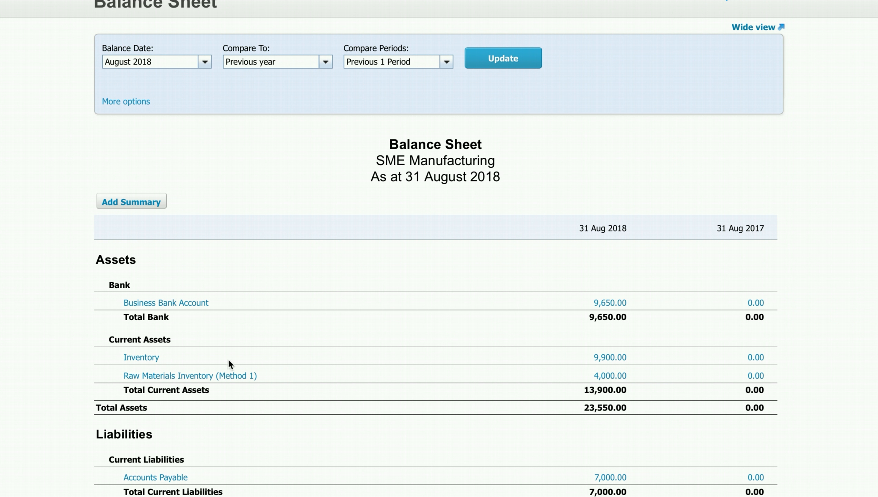
{"action": "left_click", "coordinate": [605, 356]}
{"action": "scroll", "coordinate": [445, 307], "scroll_direction": "down", "scroll_amount": 4}
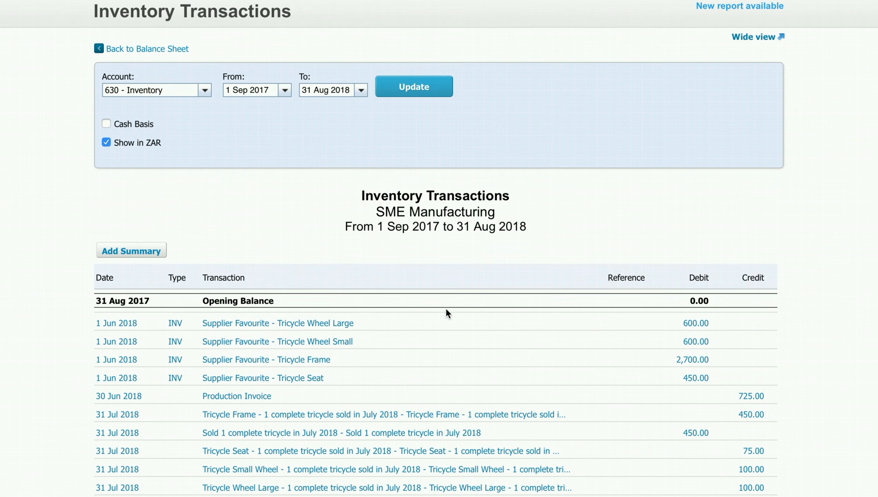
{"action": "scroll", "coordinate": [499, 284], "scroll_direction": "down", "scroll_amount": 8}
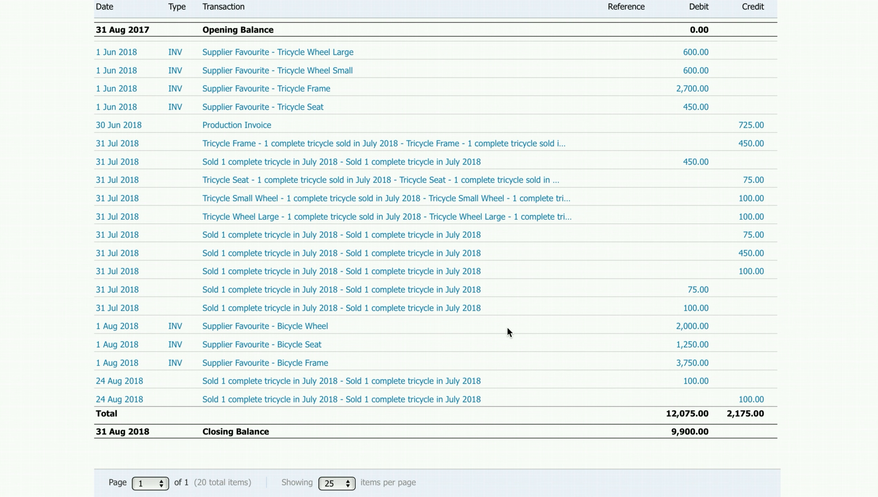
{"action": "scroll", "coordinate": [508, 332], "scroll_direction": "up", "scroll_amount": 12}
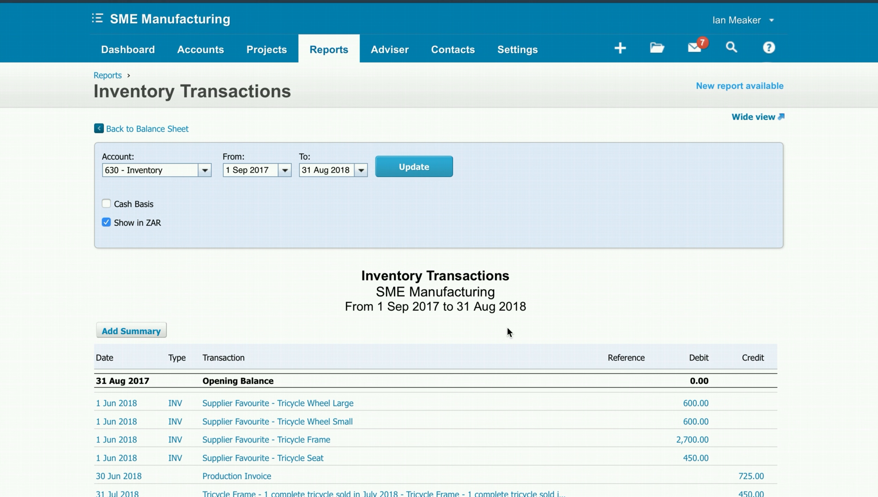
- Search all reports for "inve" and open the new Inventory Item Summary report
{"action": "mouse_move", "coordinate": [323, 58]}
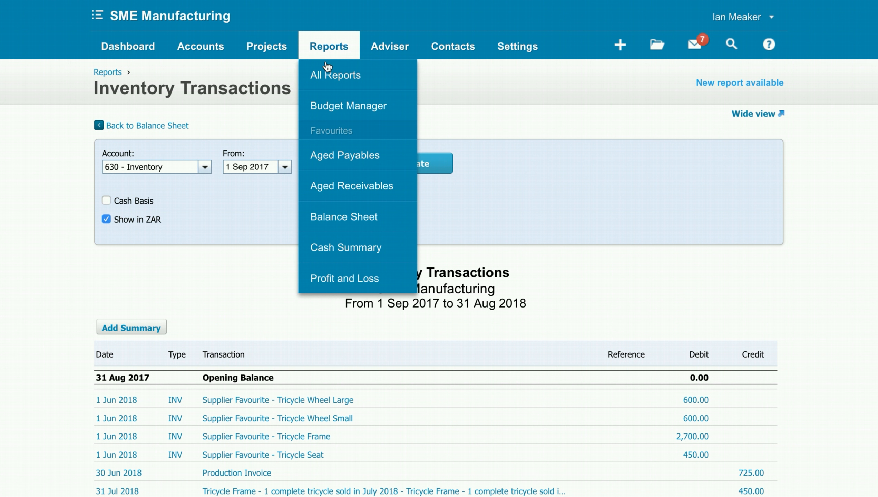
{"action": "left_click", "coordinate": [338, 79]}
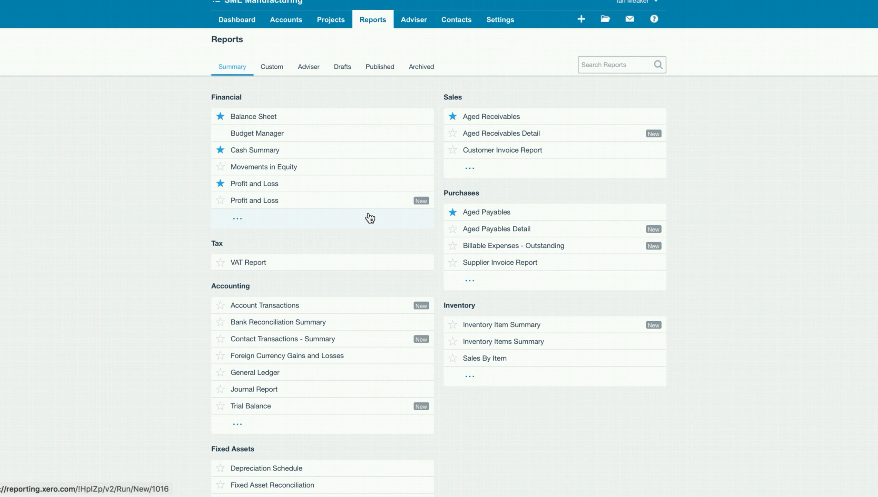
{"action": "left_click", "coordinate": [639, 57]}
{"action": "type", "text": "inve"}
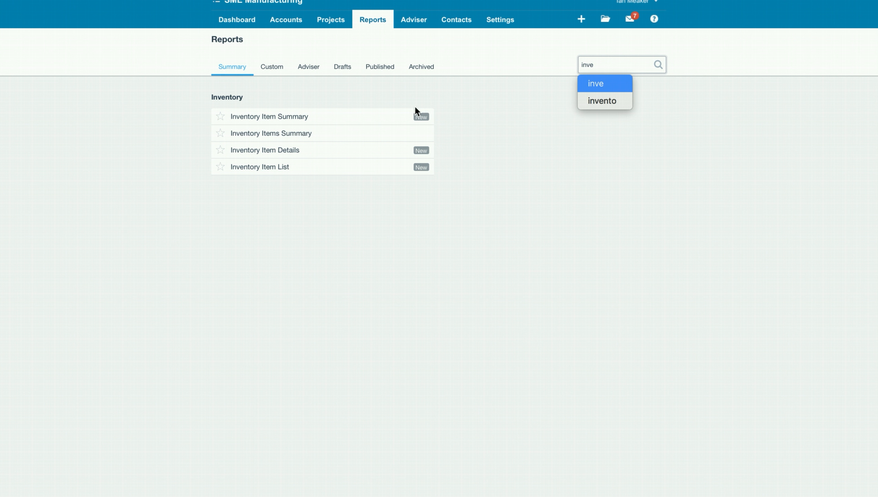
{"action": "left_click", "coordinate": [275, 115]}
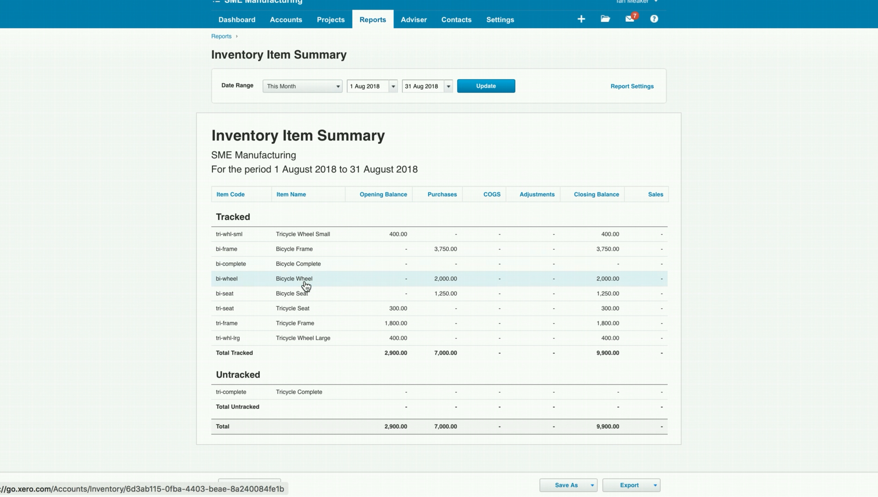
- Add the Opening Quantity, Quantity Purchased, Quantity Sold, Quantity Adjusted and Closing Quantity columns to the Inventory Item Summary and update it
{"action": "left_click", "coordinate": [636, 88]}
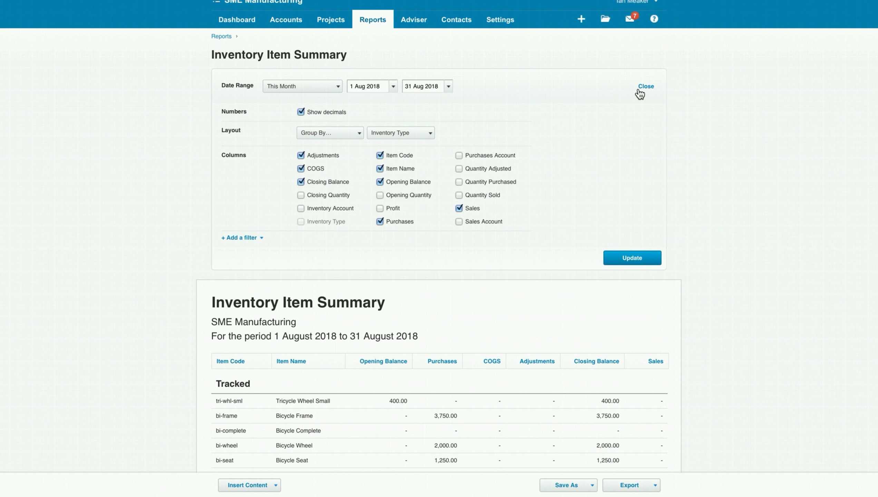
{"action": "left_click", "coordinate": [409, 194]}
{"action": "left_click", "coordinate": [618, 258]}
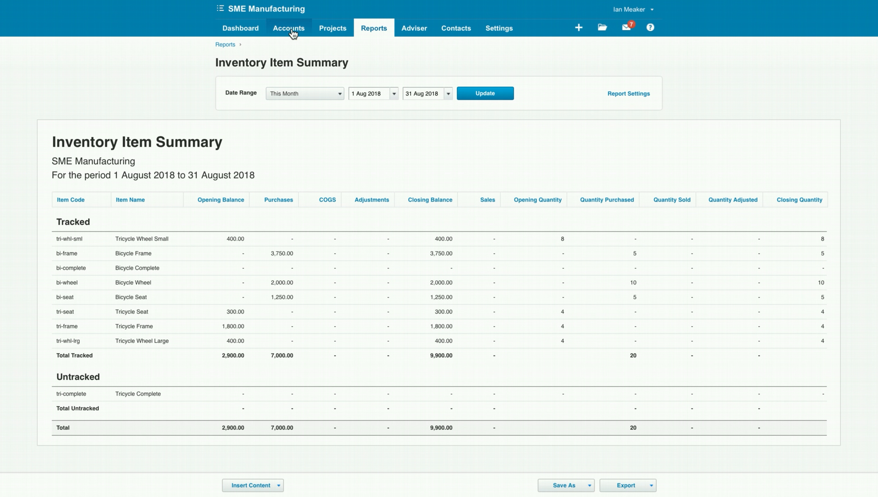
- Start a new sales invoice addressed to the existing Production Invoice contact
{"action": "left_click", "coordinate": [294, 34]}
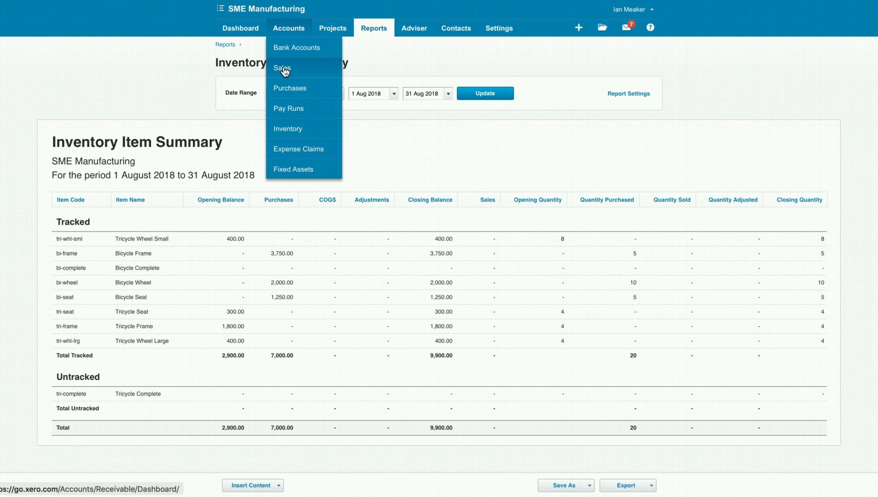
{"action": "left_click", "coordinate": [282, 69]}
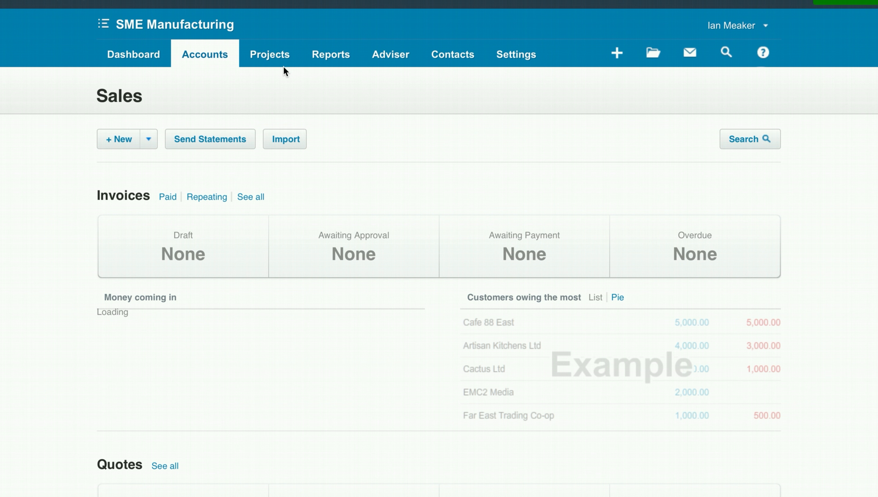
{"action": "left_click", "coordinate": [127, 140]}
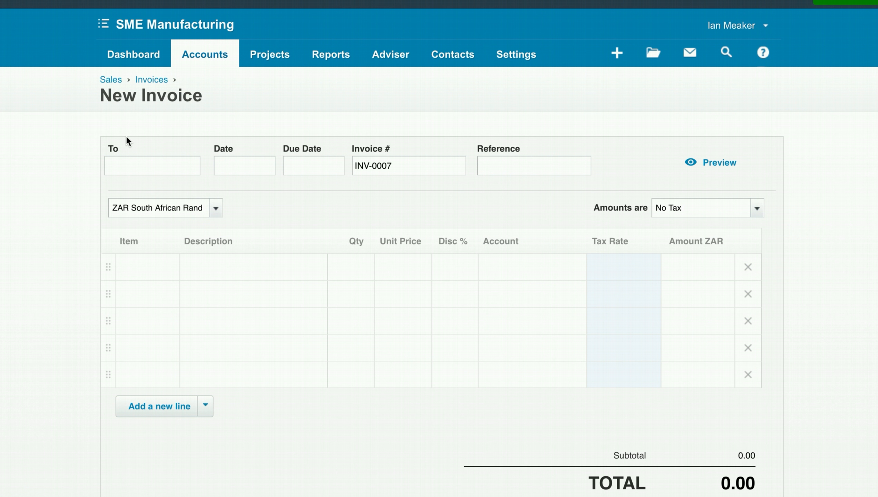
{"action": "left_click", "coordinate": [128, 164]}
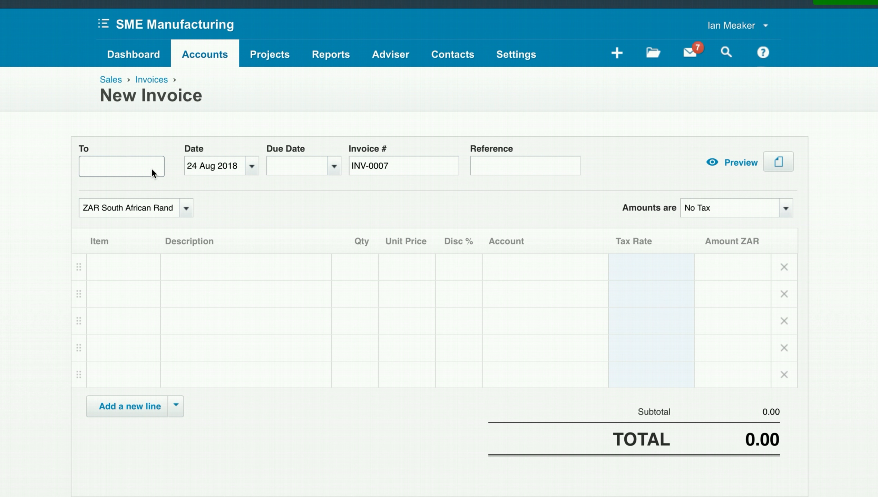
{"action": "type", "text": "production"}
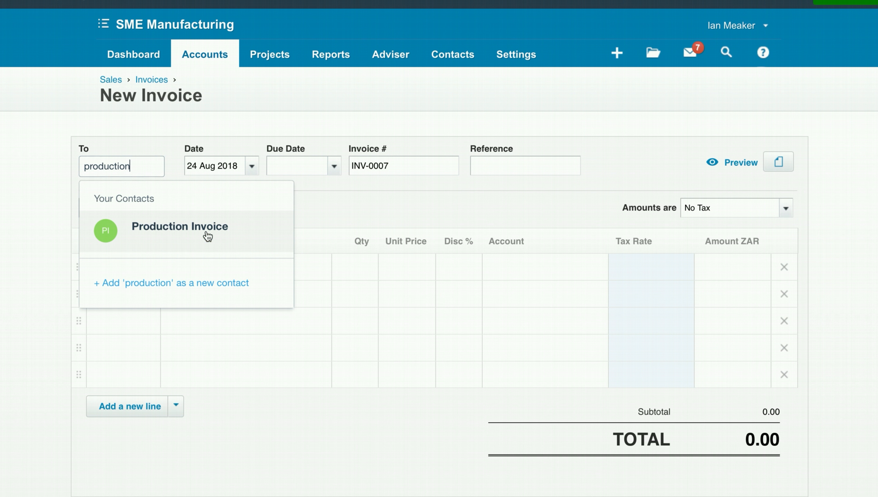
{"action": "left_click", "coordinate": [203, 232]}
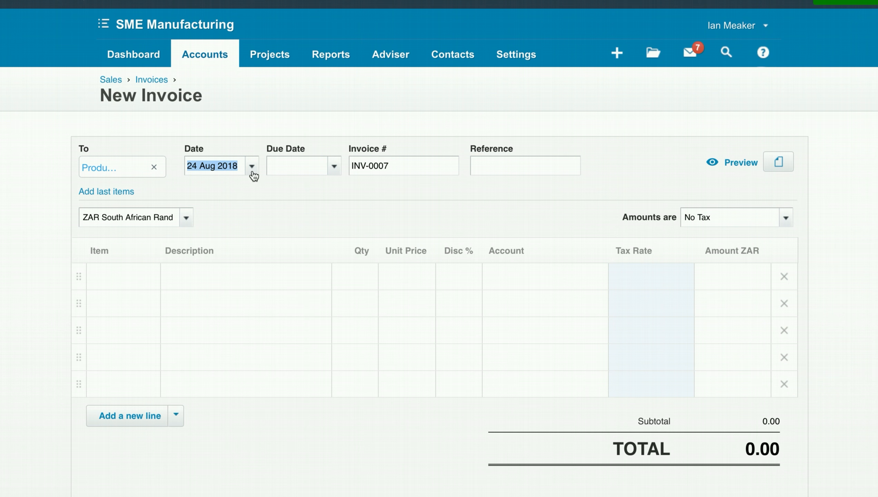
- Set both the invoice date and the due date to 10 Aug 2018
{"action": "left_click", "coordinate": [252, 171]}
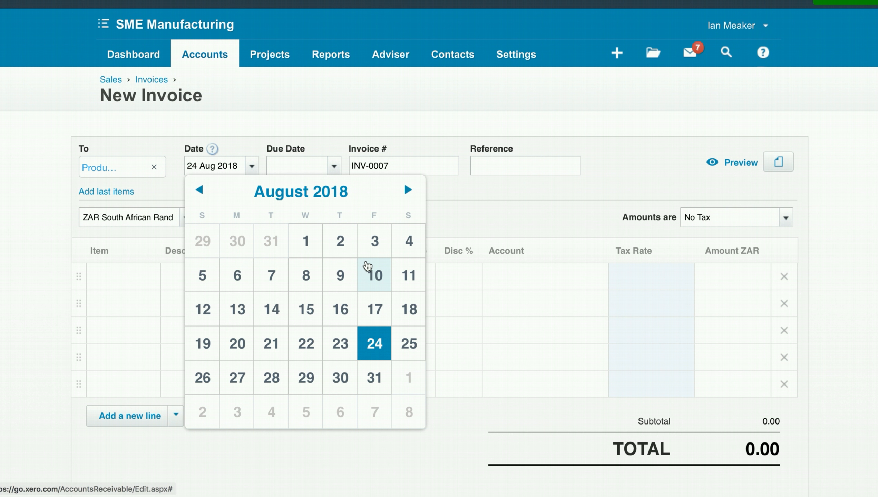
{"action": "left_click", "coordinate": [375, 277]}
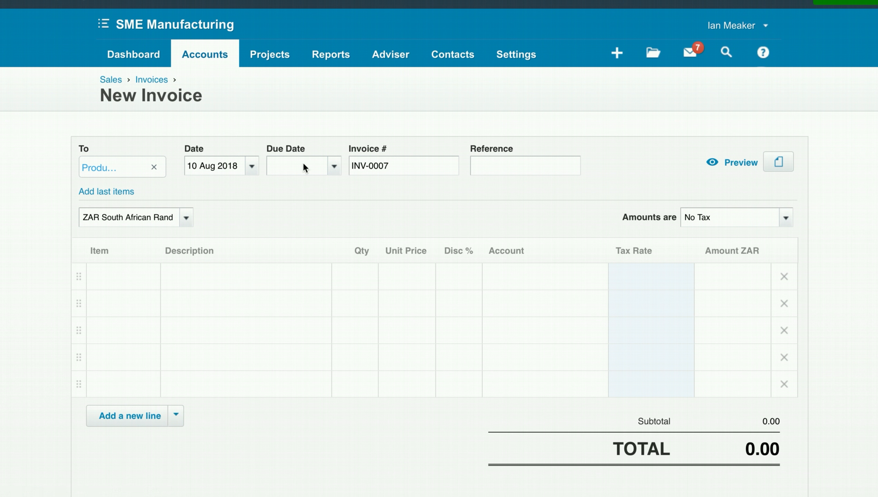
{"action": "type", "text": "+0"}
{"action": "key", "text": "Tab"}
- Add bi-frame: Bicycle Frame, bi-seat: Bicycle Seat and bi-wheel: Bicycle Wheel as the first three invoice lines
{"action": "left_click", "coordinate": [133, 280]}
{"action": "left_click", "coordinate": [151, 278]}
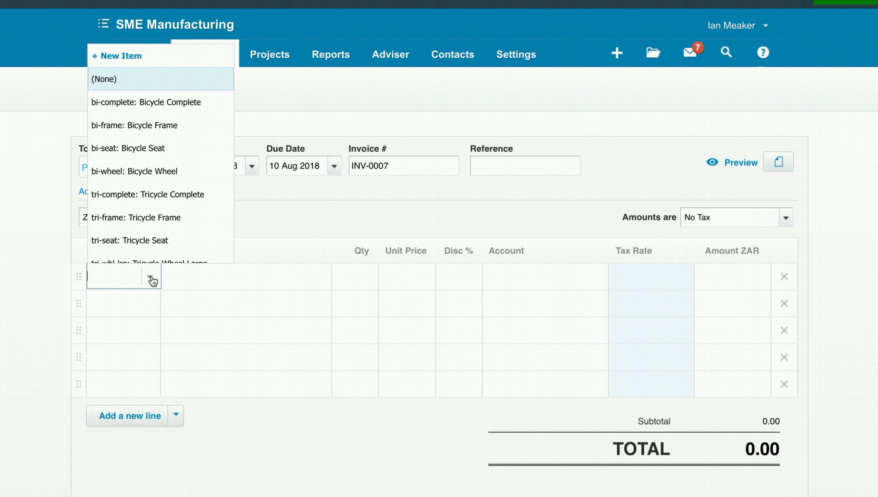
{"action": "left_click", "coordinate": [167, 129]}
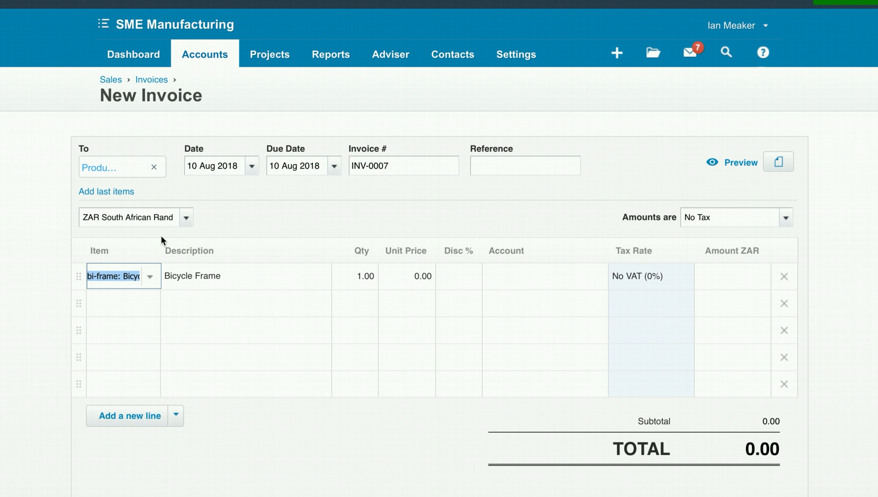
{"action": "left_click", "coordinate": [135, 305]}
{"action": "left_click", "coordinate": [149, 311]}
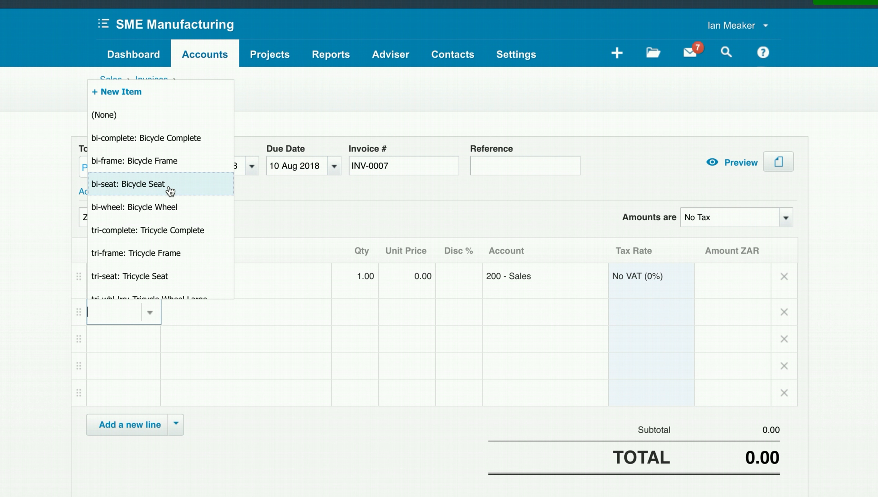
{"action": "left_click", "coordinate": [170, 190]}
{"action": "left_click", "coordinate": [133, 350]}
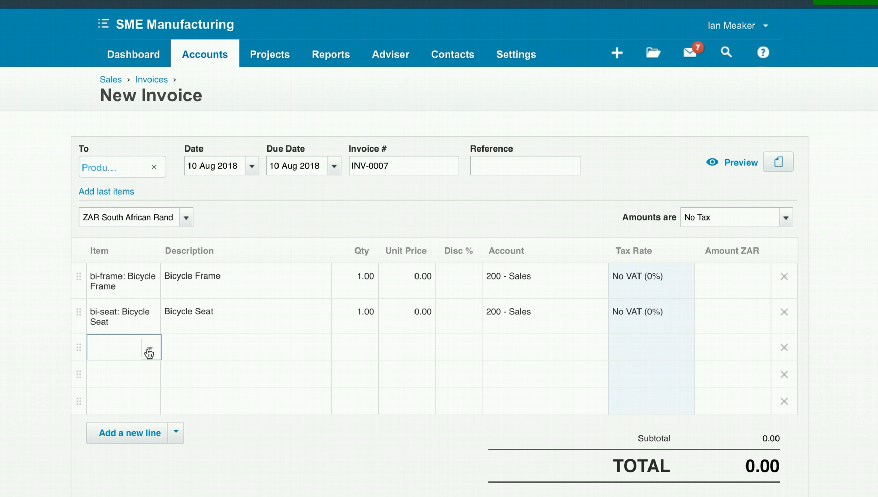
{"action": "left_click", "coordinate": [150, 347]}
{"action": "left_click", "coordinate": [162, 249]}
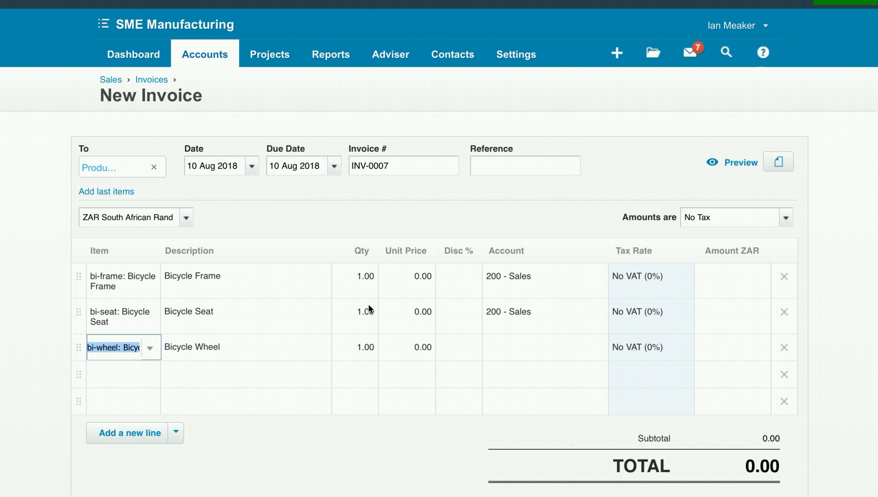
- Set the quantity of both the Bicycle Frame and Bicycle Seat lines to 3
{"action": "left_click", "coordinate": [369, 276]}
{"action": "type", "text": "3"}
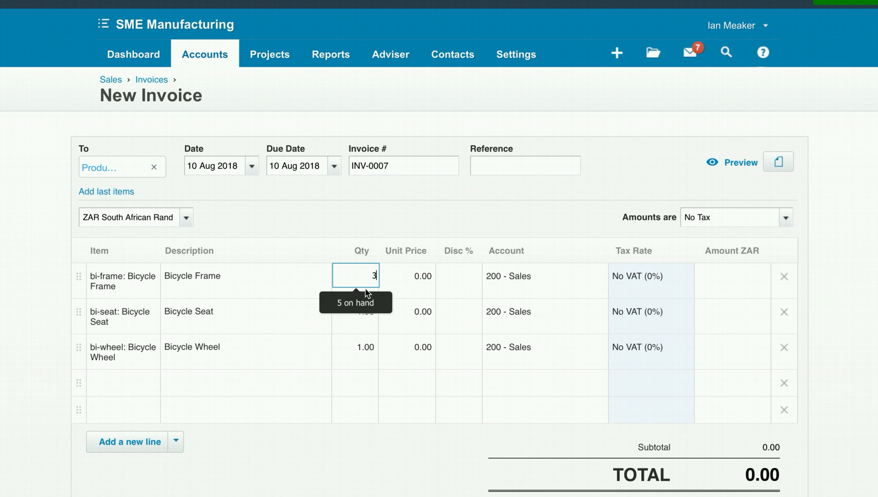
{"action": "left_click", "coordinate": [333, 240]}
{"action": "left_click", "coordinate": [369, 314]}
{"action": "type", "text": "3"}
{"action": "left_click", "coordinate": [354, 232]}
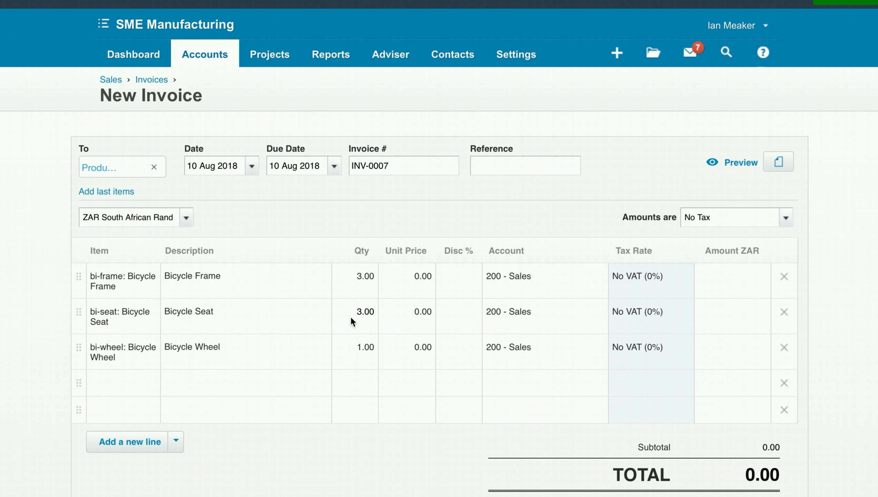
- Set the quantity of the Bicycle Wheel line to 6
{"action": "left_click", "coordinate": [361, 346]}
{"action": "type", "text": "6"}
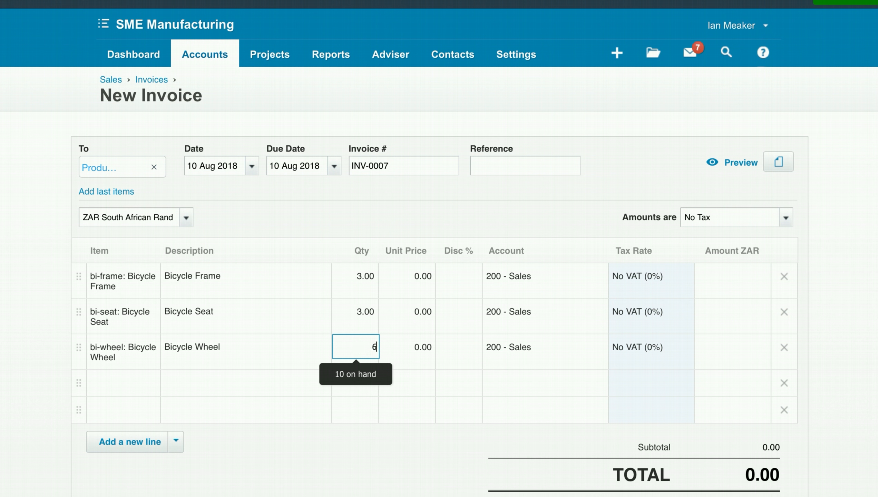
{"action": "left_click", "coordinate": [390, 209]}
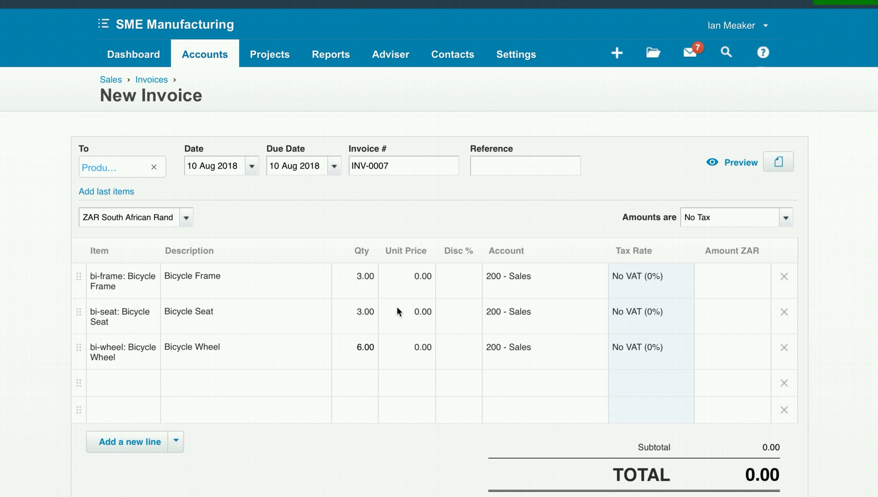
- Review the three component lines and approve the production invoice
{"action": "scroll", "coordinate": [398, 308], "scroll_direction": "down", "scroll_amount": 2}
{"action": "left_click", "coordinate": [367, 228]}
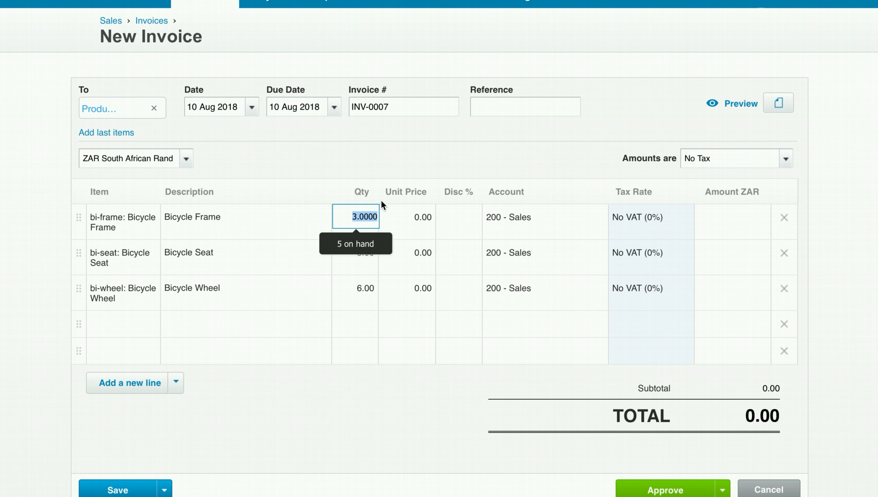
{"action": "left_click", "coordinate": [388, 155]}
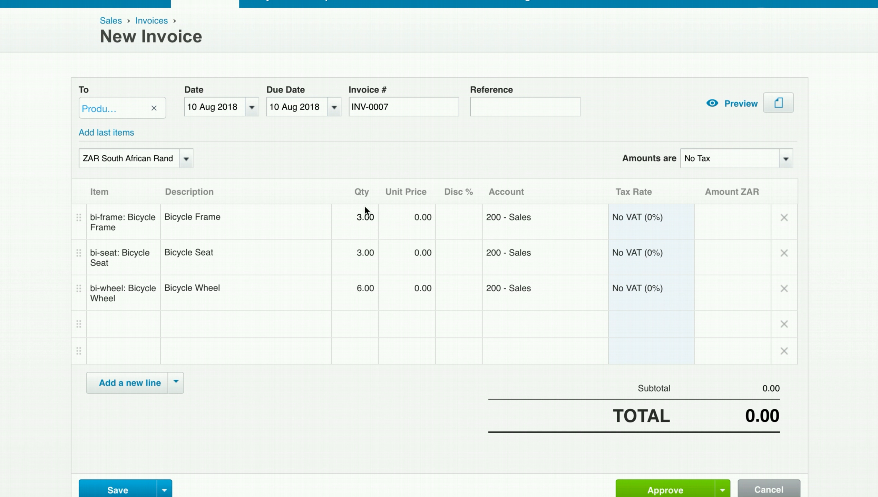
{"action": "scroll", "coordinate": [362, 376], "scroll_direction": "up", "scroll_amount": 2}
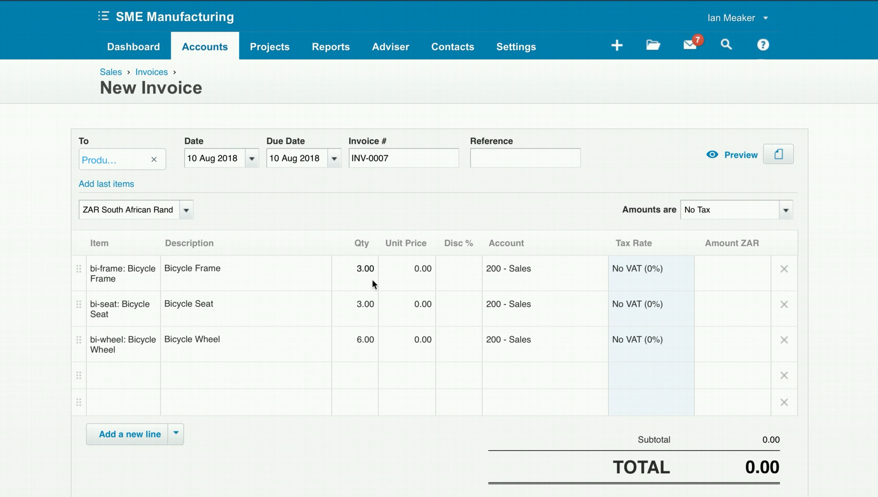
{"action": "scroll", "coordinate": [388, 448], "scroll_direction": "down", "scroll_amount": 1}
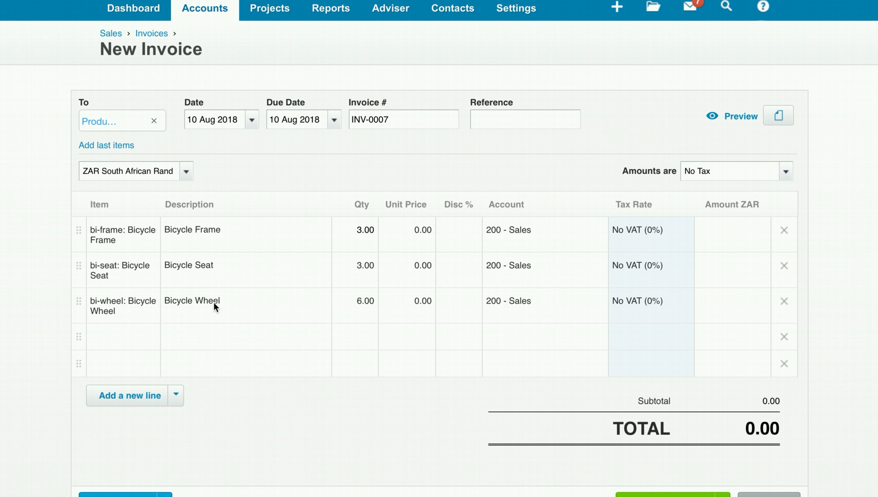
{"action": "scroll", "coordinate": [222, 331], "scroll_direction": "up", "scroll_amount": 1}
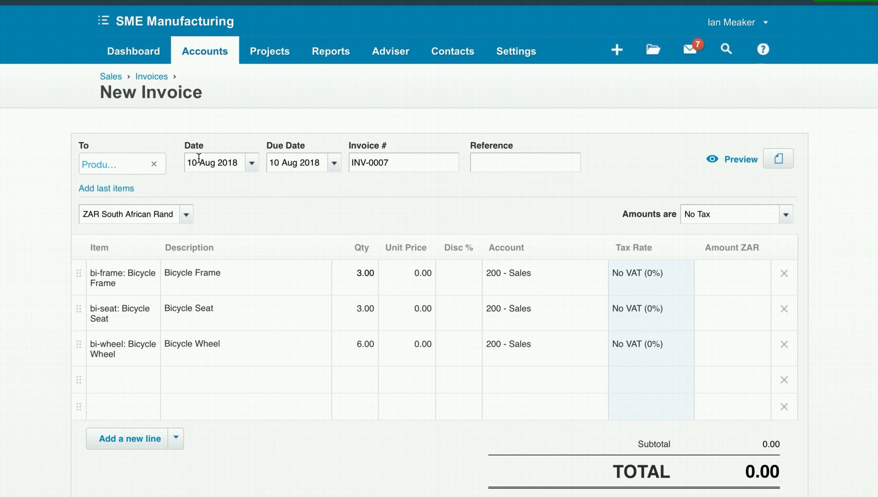
{"action": "scroll", "coordinate": [303, 383], "scroll_direction": "down", "scroll_amount": 2}
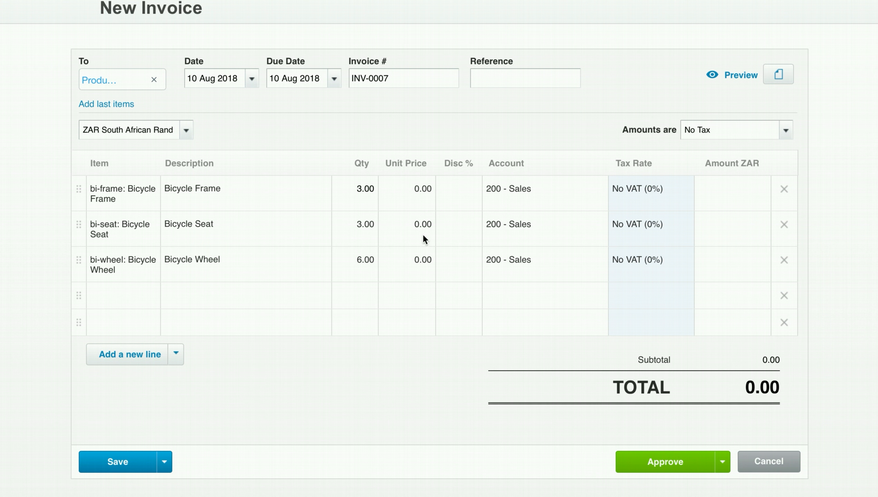
{"action": "scroll", "coordinate": [412, 313], "scroll_direction": "down", "scroll_amount": 1}
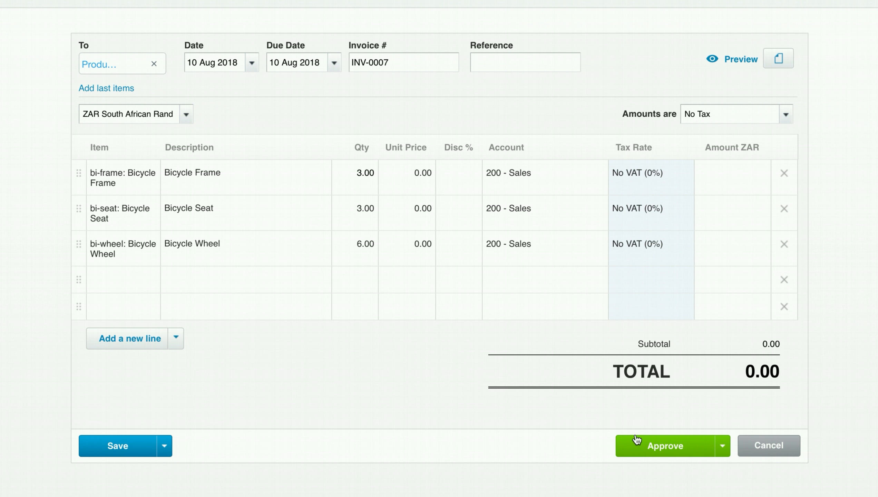
{"action": "left_click", "coordinate": [642, 446]}
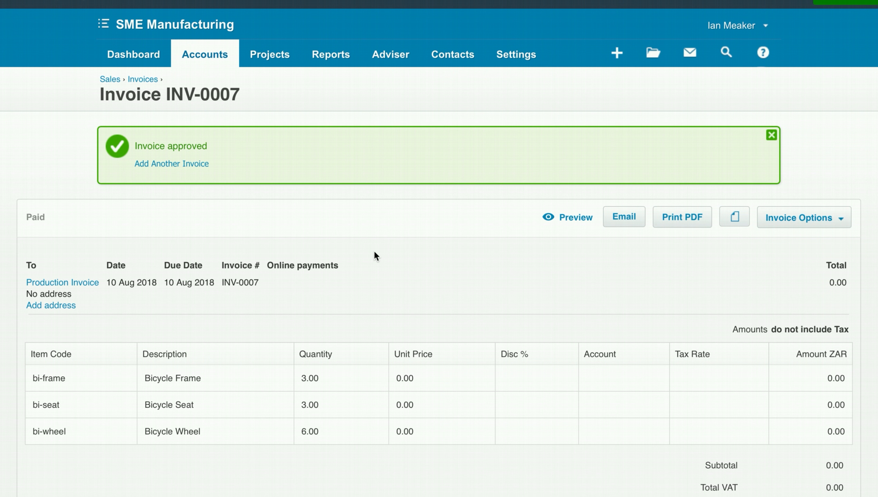
- Open the Profit and Loss report and examine the August manufacturing costs
{"action": "scroll", "coordinate": [375, 252], "scroll_direction": "down", "scroll_amount": 2}
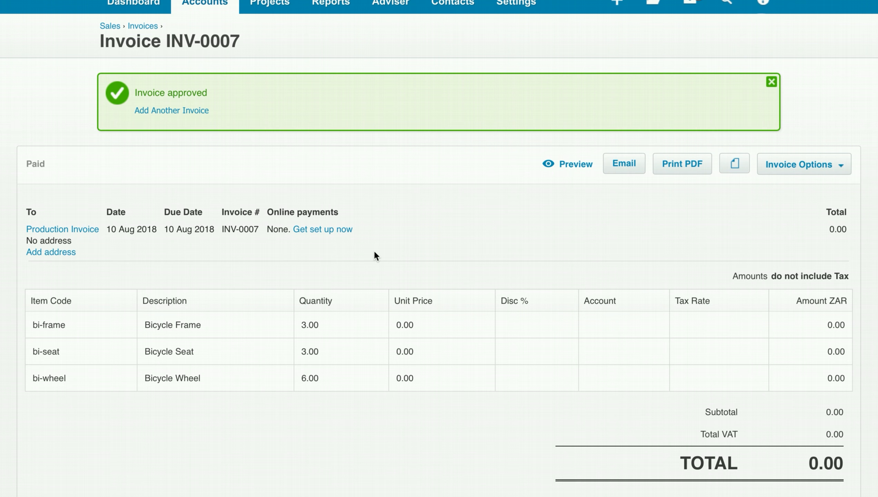
{"action": "scroll", "coordinate": [375, 252], "scroll_direction": "up", "scroll_amount": 2}
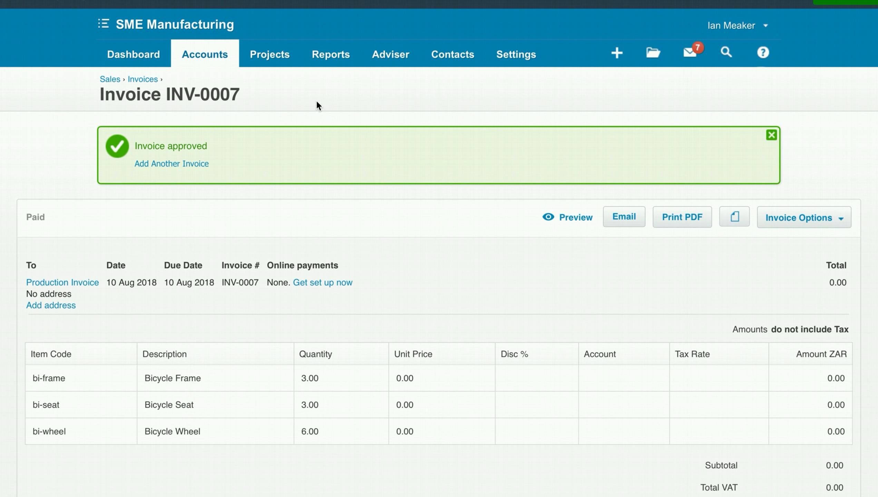
{"action": "left_click", "coordinate": [325, 58]}
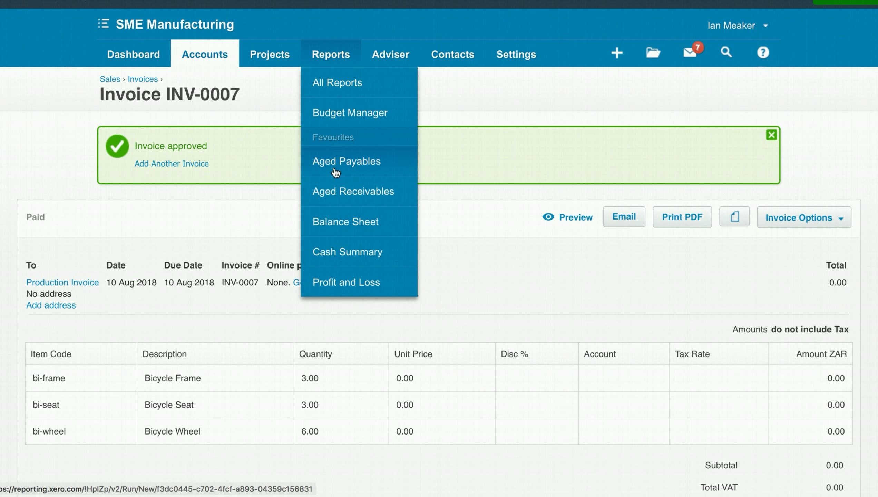
{"action": "left_click", "coordinate": [330, 283]}
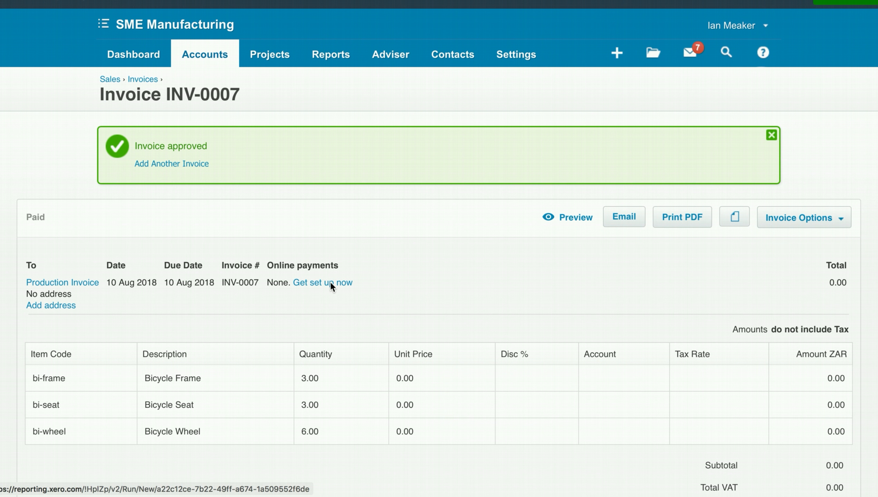
{"action": "scroll", "coordinate": [332, 287], "scroll_direction": "down", "scroll_amount": 2}
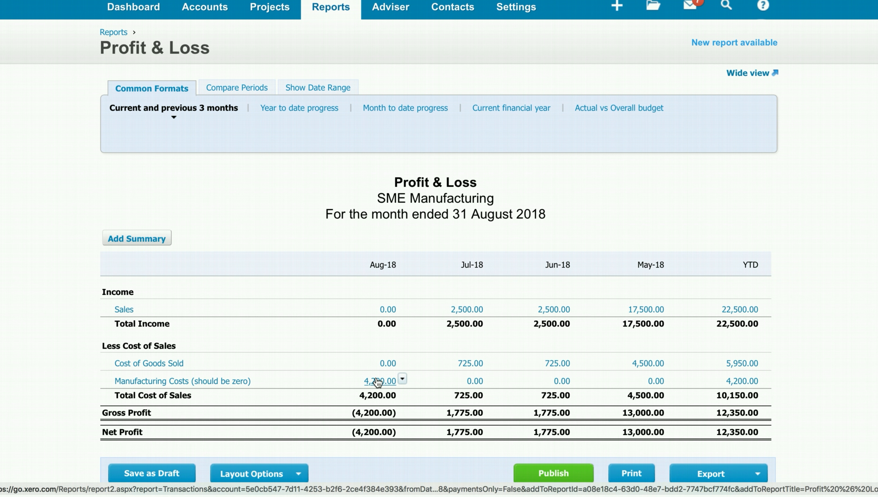
- Search the reports for "inve" and open the new Inventory Item Summary report
{"action": "scroll", "coordinate": [348, 261], "scroll_direction": "up", "scroll_amount": 2}
{"action": "mouse_move", "coordinate": [333, 66]}
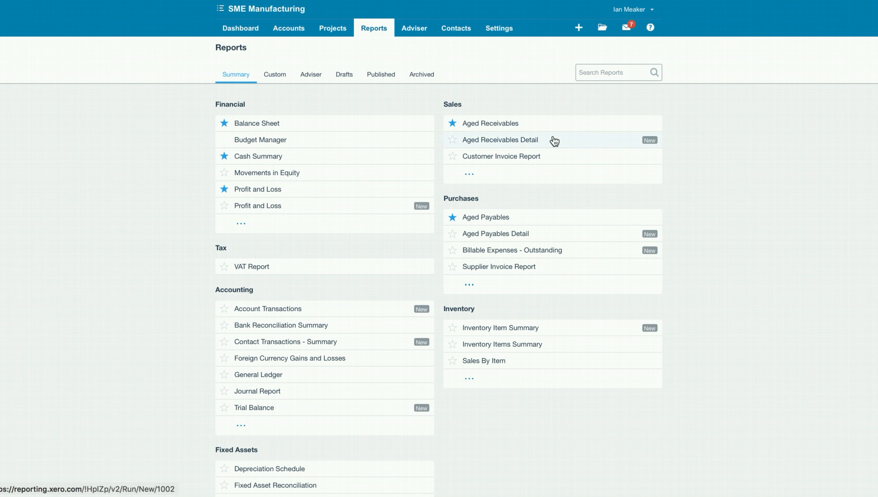
{"action": "left_click", "coordinate": [613, 73]}
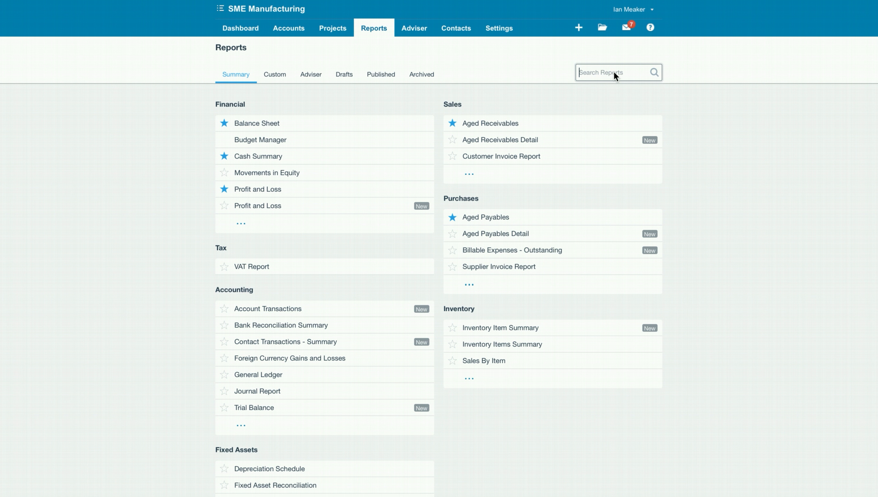
{"action": "type", "text": "inve"}
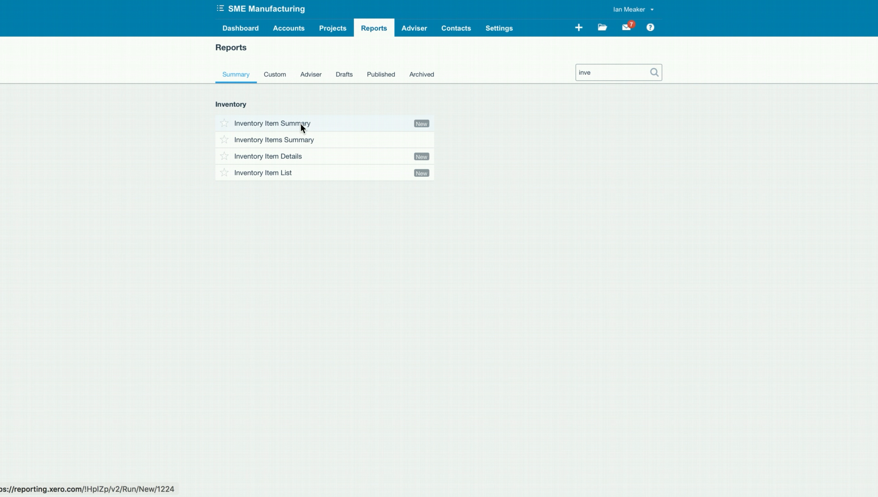
{"action": "left_click", "coordinate": [301, 123]}
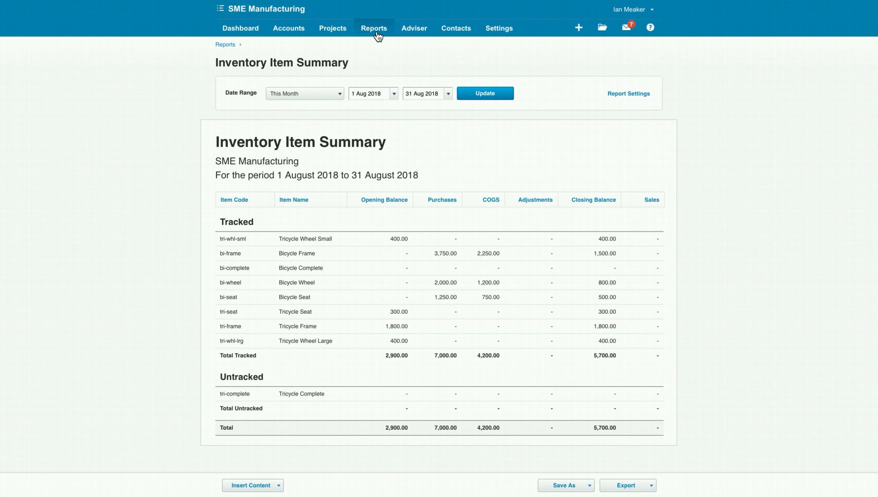
- Add the Quantity Adjusted, Quantity Purchased, Quantity Sold and Closing Quantity columns to the report and update it
{"action": "left_click", "coordinate": [628, 93]}
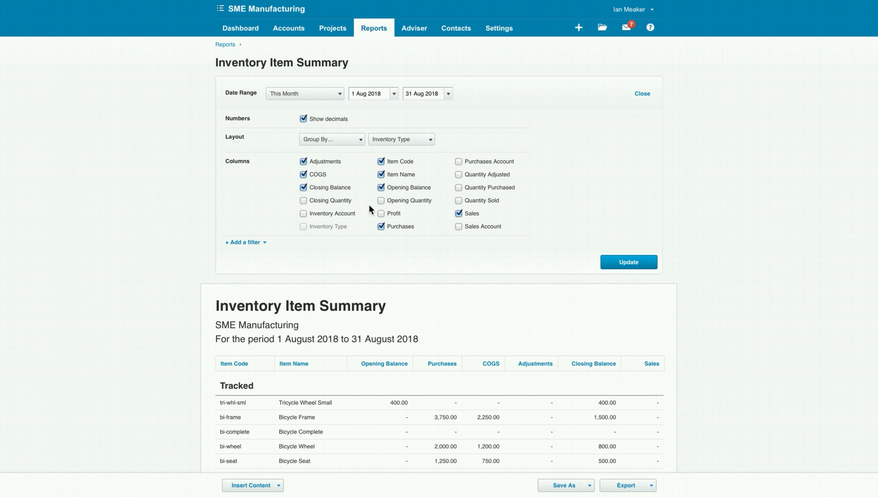
{"action": "left_click", "coordinate": [494, 175]}
{"action": "left_click", "coordinate": [481, 189]}
{"action": "left_click", "coordinate": [470, 200]}
{"action": "left_click", "coordinate": [332, 202]}
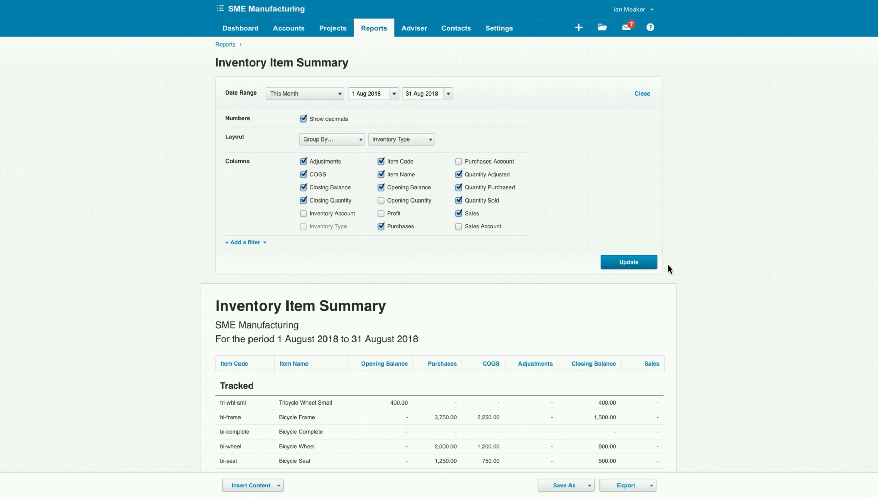
{"action": "left_click", "coordinate": [630, 265]}
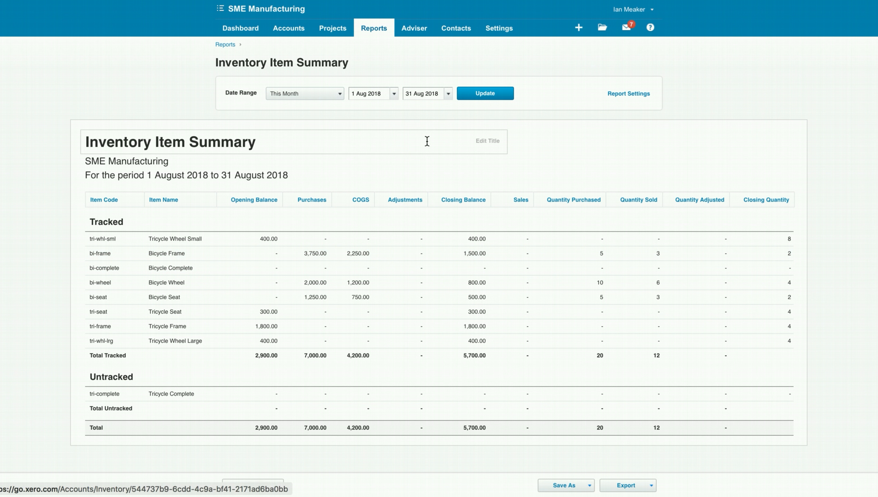
- Start a new purchase bill from the existing Production Invoice contact
{"action": "left_click", "coordinate": [295, 35]}
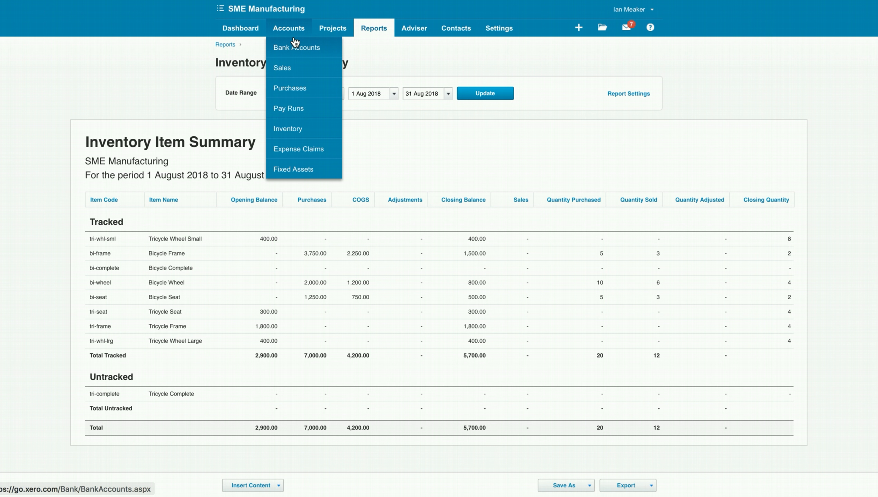
{"action": "left_click", "coordinate": [291, 89]}
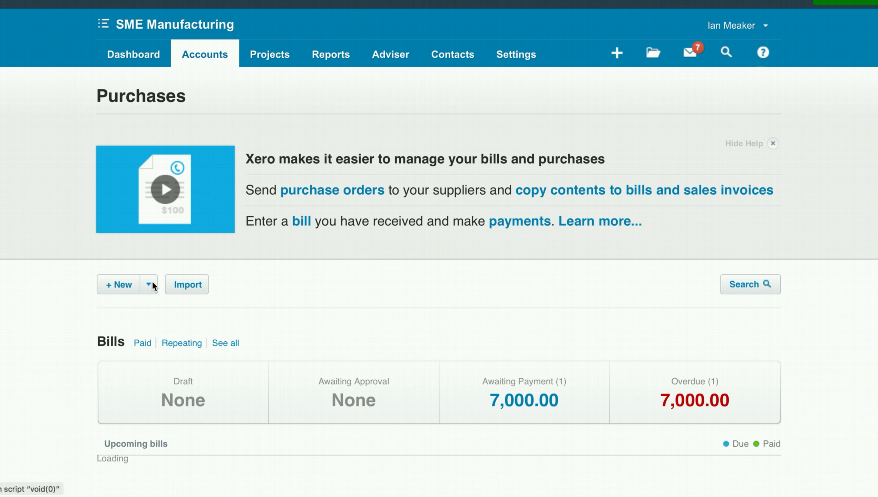
{"action": "left_click", "coordinate": [124, 284]}
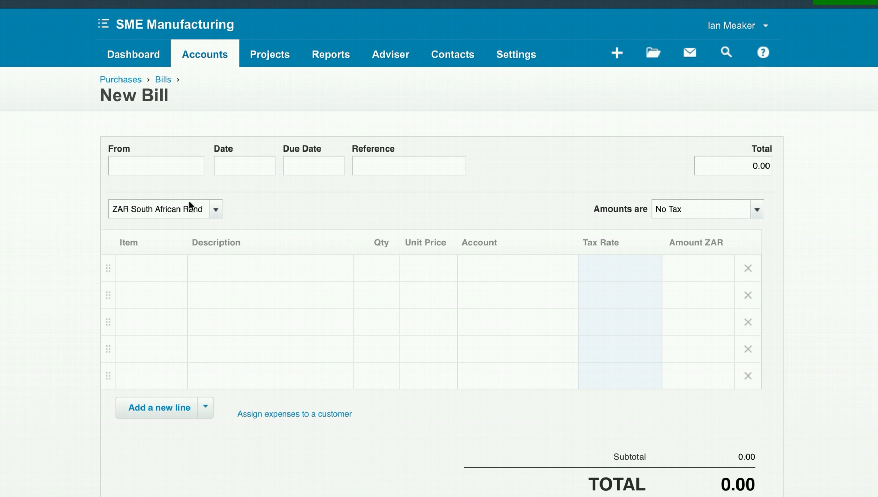
{"action": "type", "text": "produc"}
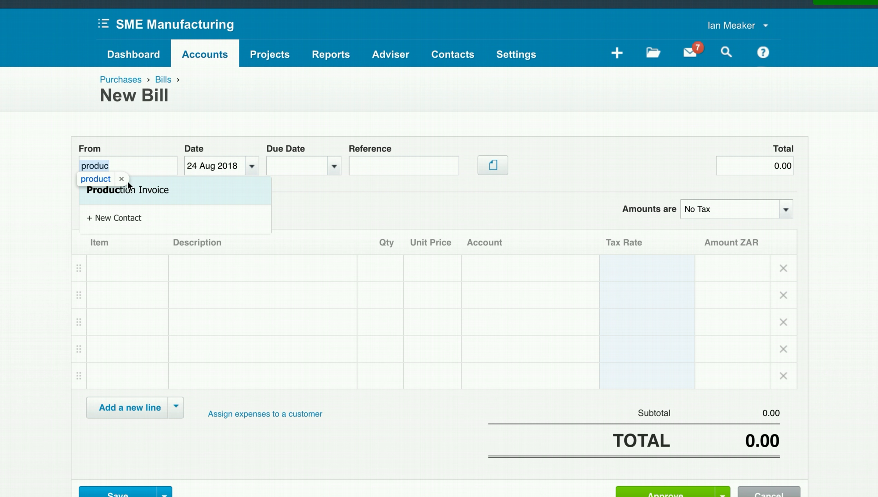
{"action": "left_click", "coordinate": [165, 192]}
- Set both the bill date and the due date to 10 Aug 2018
{"action": "type", "text": "10/08"}
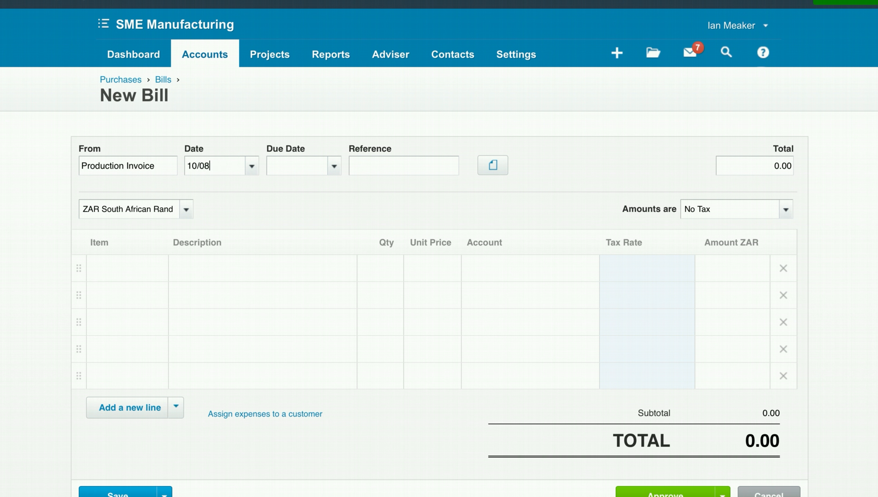
{"action": "left_click", "coordinate": [274, 169]}
{"action": "left_click", "coordinate": [465, 171]}
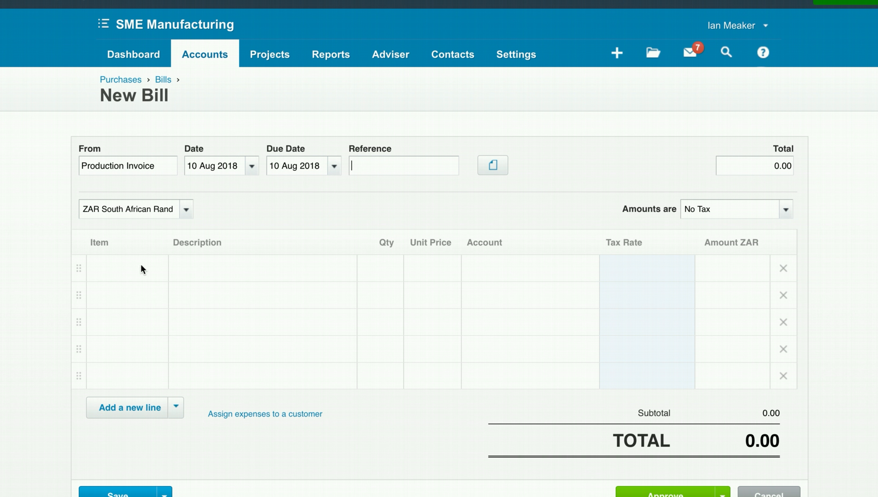
- Add bi-complete: Bicycle Complete as the first bill line with a quantity of 3
{"action": "left_click", "coordinate": [128, 266]}
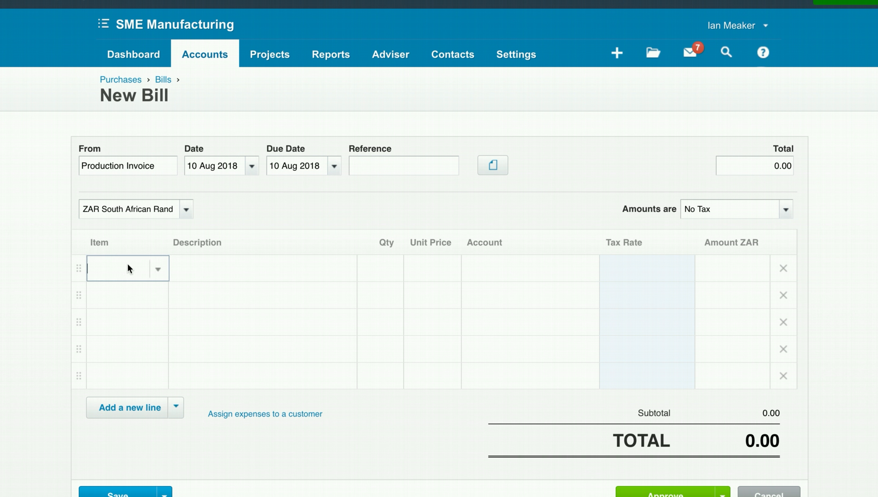
{"action": "left_click", "coordinate": [158, 271]}
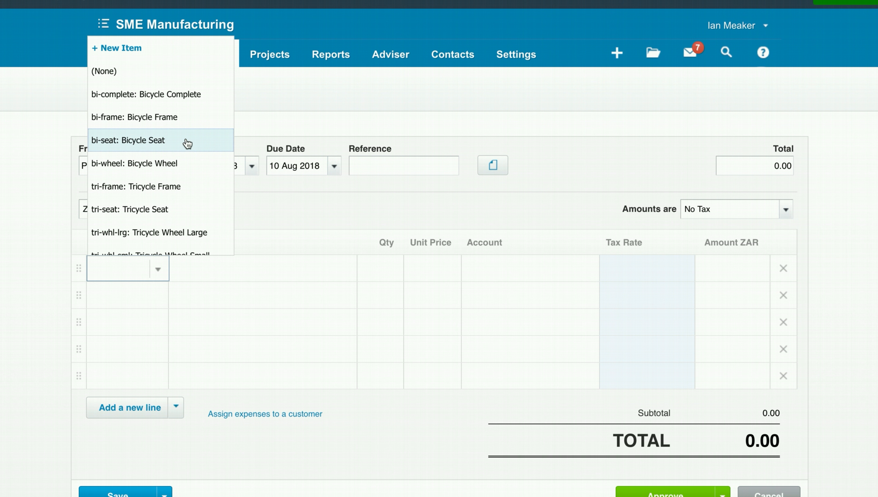
{"action": "left_click", "coordinate": [173, 94]}
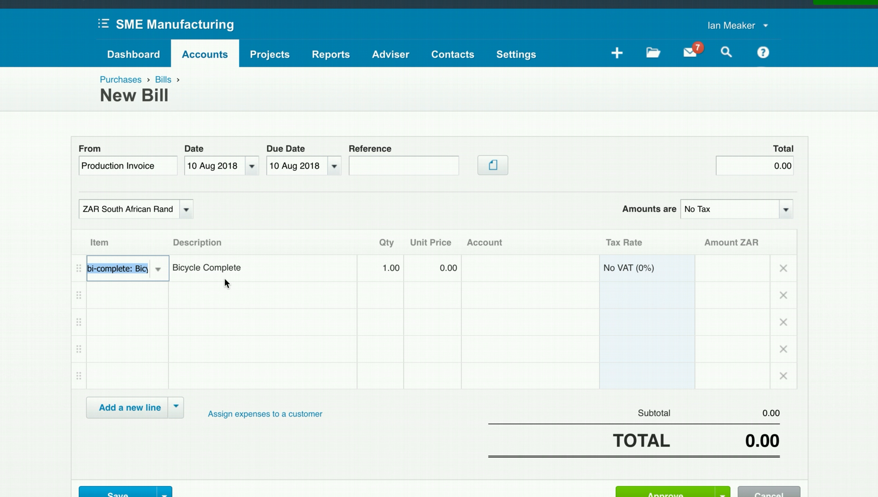
{"action": "left_click", "coordinate": [381, 268]}
{"action": "type", "text": "3"}
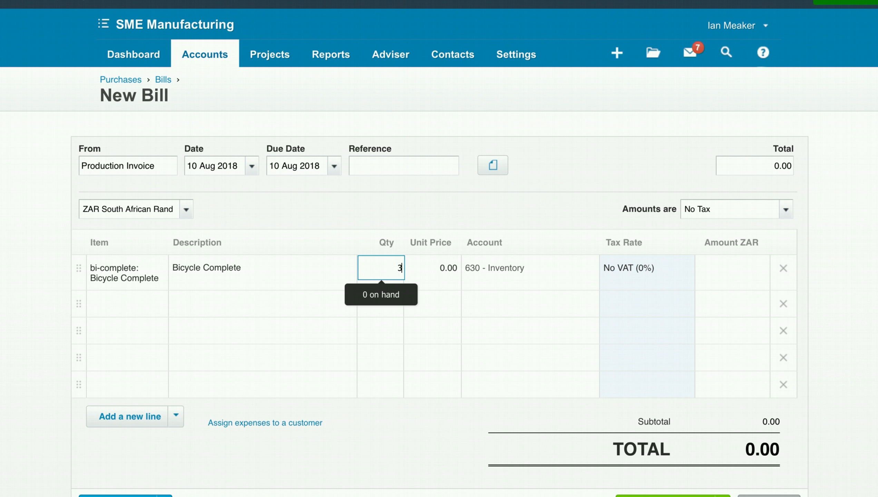
{"action": "left_click", "coordinate": [393, 206]}
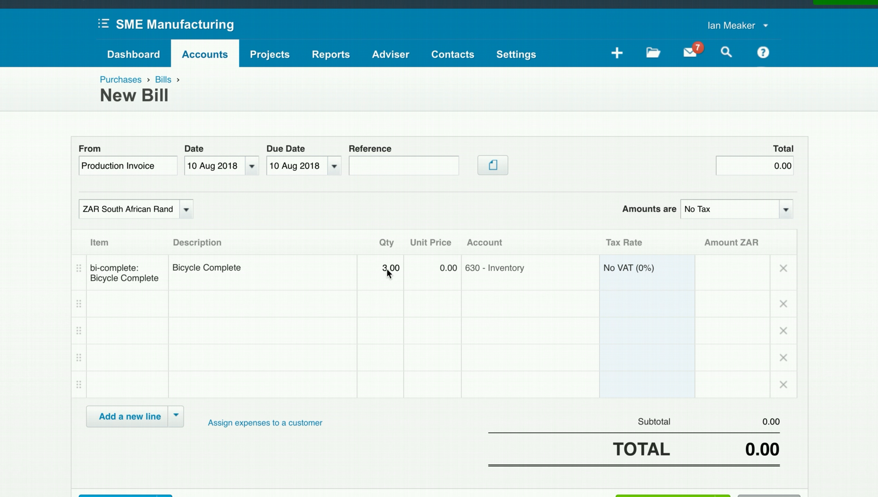
- Set the Bicycle Complete line's unit price to 1,400.00, calculated as 4200/3
{"action": "left_click", "coordinate": [439, 270]}
{"action": "type", "text": "42"}
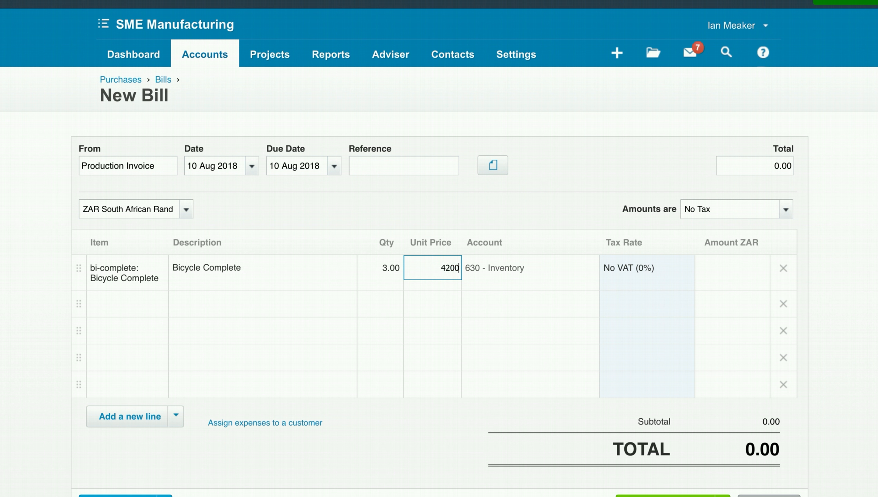
{"action": "type", "text": "00/3"}
{"action": "left_click", "coordinate": [476, 210]}
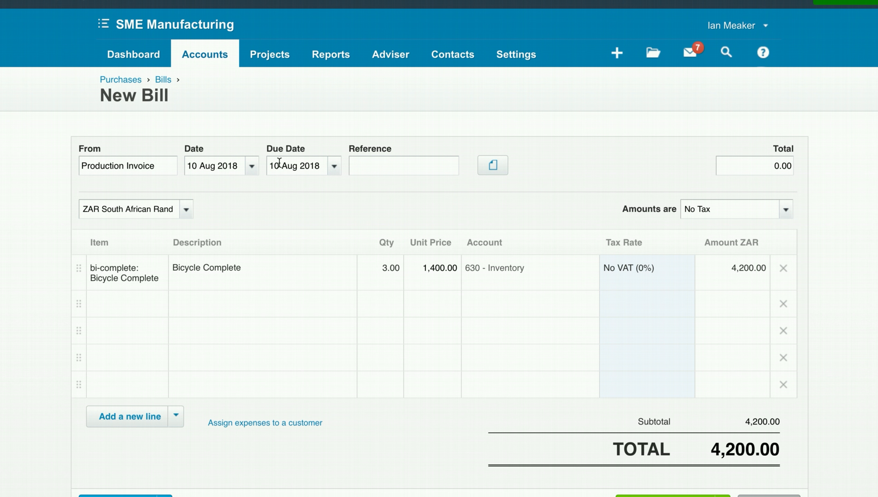
- Open the Profit and Loss report separately from the bill and check its Manufacturing Costs (should be zero) figure
{"action": "left_click", "coordinate": [332, 60]}
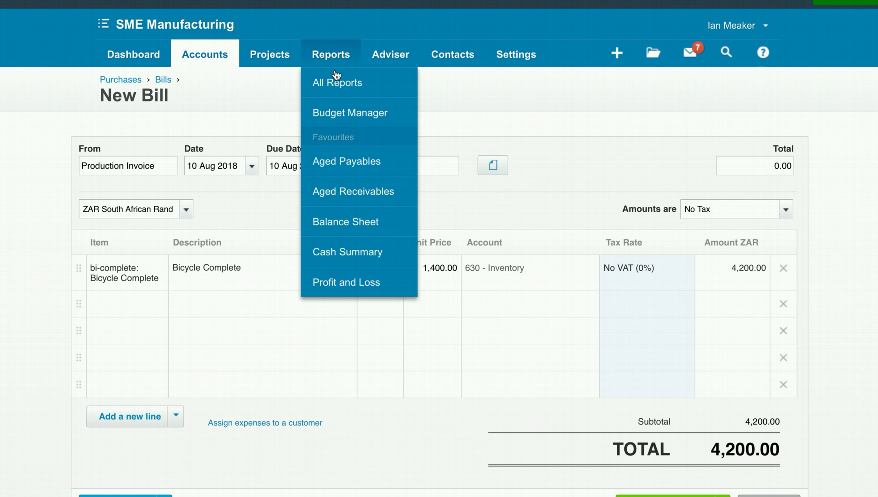
{"action": "right_click", "coordinate": [329, 283]}
{"action": "left_click", "coordinate": [382, 287]}
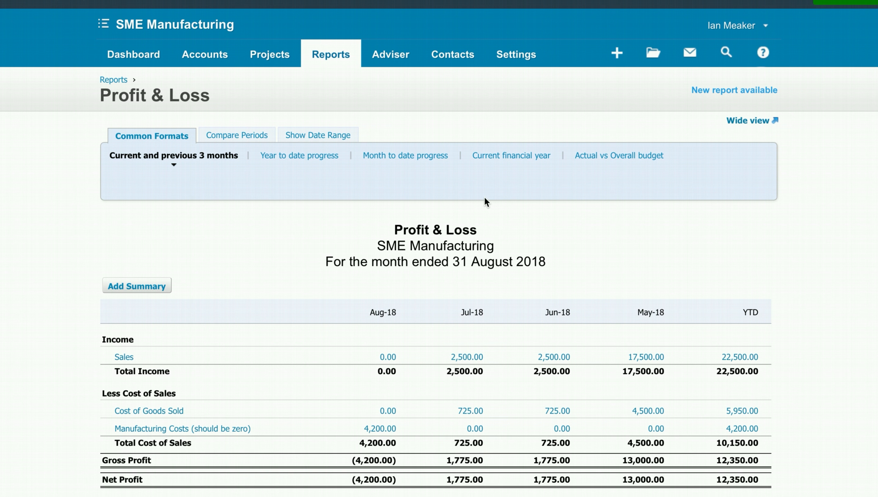
{"action": "scroll", "coordinate": [470, 334], "scroll_direction": "down", "scroll_amount": 3}
{"action": "left_click", "coordinate": [382, 375]}
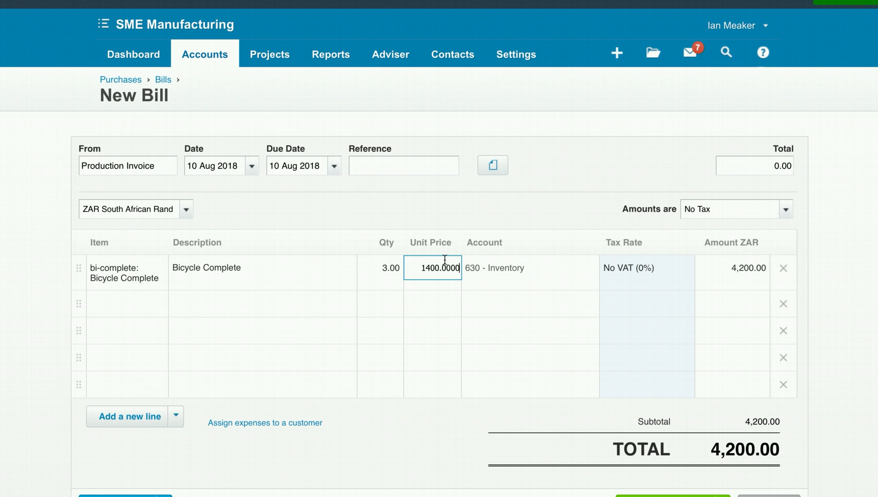
- Return to the new Bicycle Complete bill and approve it
{"action": "left_click", "coordinate": [466, 210]}
{"action": "scroll", "coordinate": [526, 300], "scroll_direction": "down", "scroll_amount": 2}
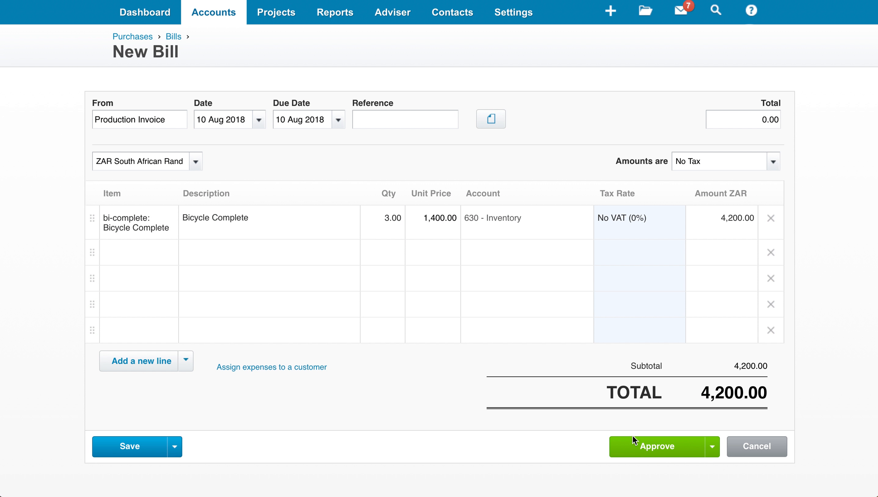
{"action": "left_click", "coordinate": [647, 446]}
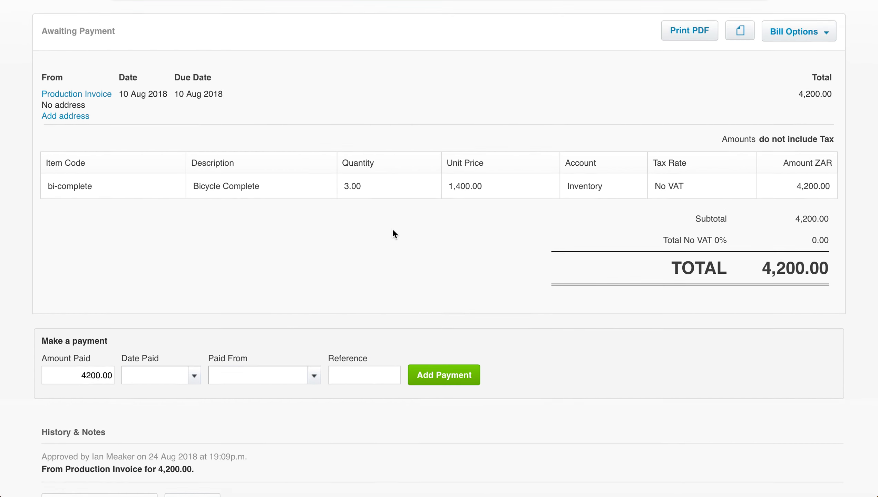
- Open the list of all reports in a new browser tab and run the Inventory Item Summary
{"action": "scroll", "coordinate": [362, 267], "scroll_direction": "up", "scroll_amount": 4}
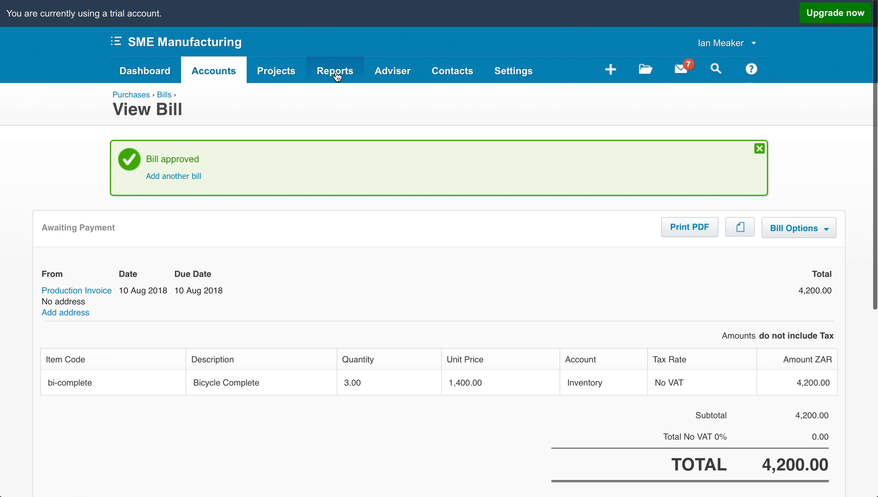
{"action": "mouse_move", "coordinate": [335, 72]}
{"action": "right_click", "coordinate": [334, 99]}
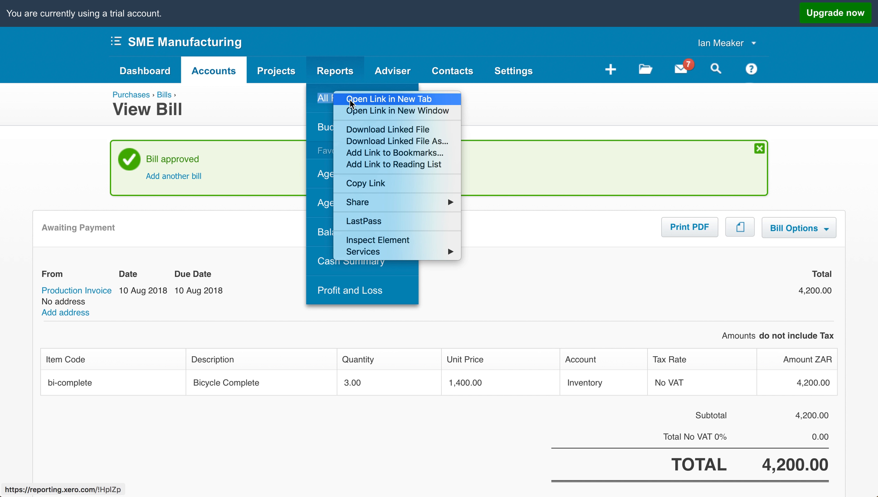
{"action": "left_click", "coordinate": [390, 96]}
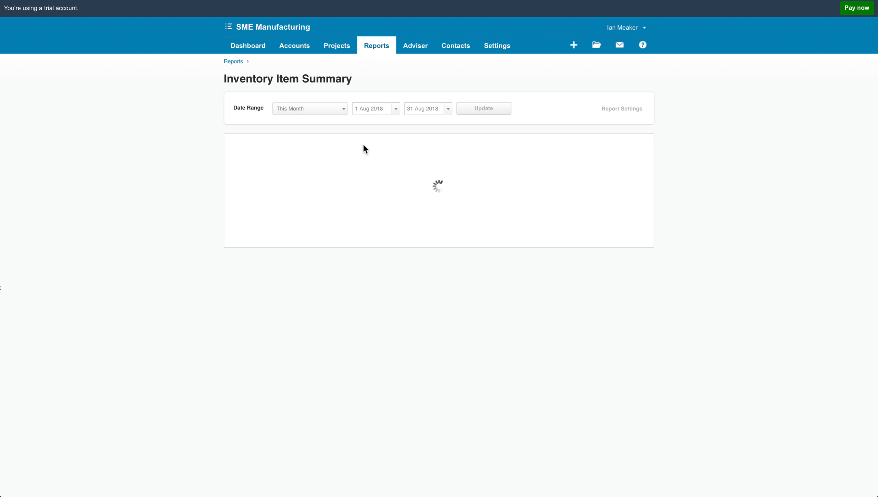
- Add the Quantity Adjusted, Quantity Purchased, Quantity Sold, Opening Quantity and Closing Quantity columns and update the Inventory Item Summary
{"action": "left_click", "coordinate": [621, 109]}
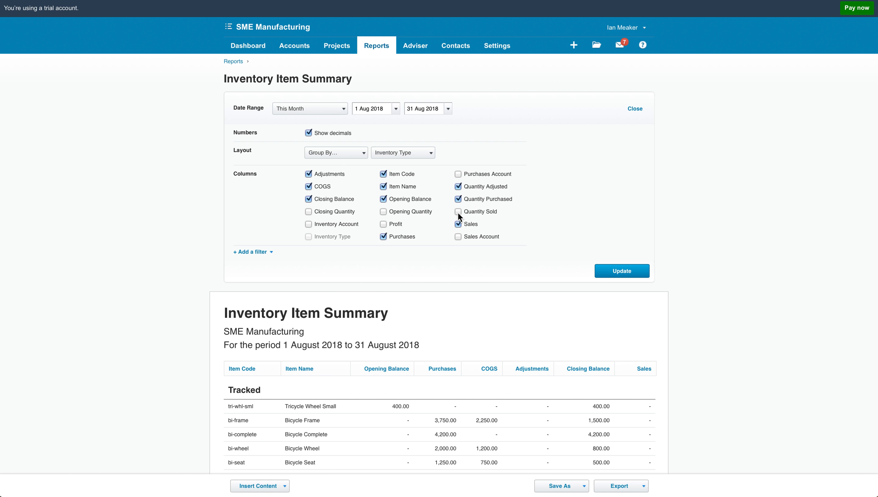
{"action": "left_click", "coordinate": [405, 212]}
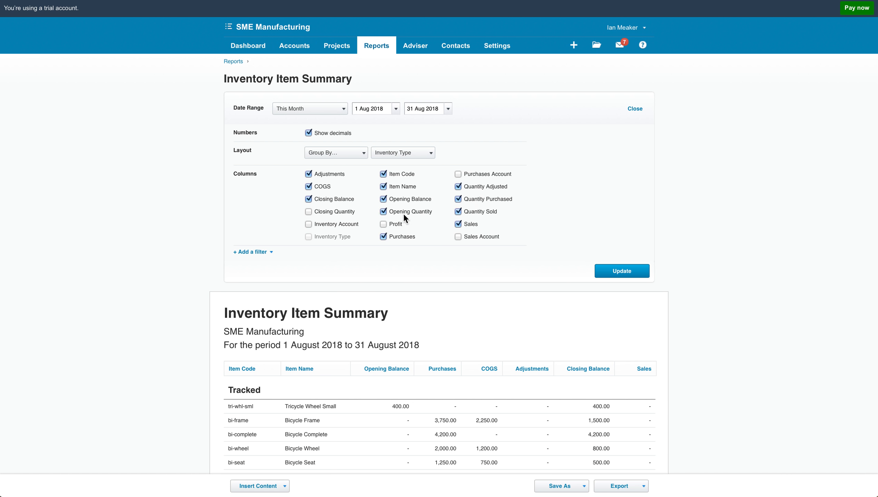
{"action": "left_click", "coordinate": [612, 264]}
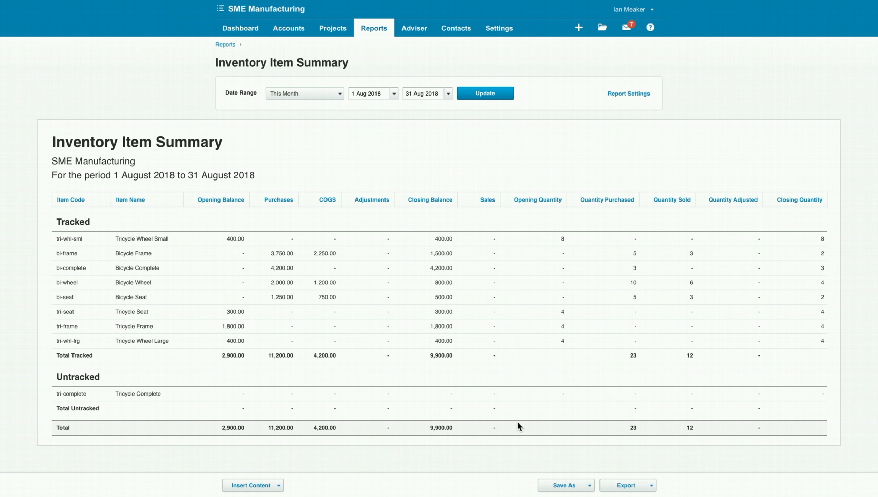
- Save the report as a custom report named Inventory Item Summary - Manufacturing and make it the default view
{"action": "left_click", "coordinate": [580, 481]}
{"action": "left_click", "coordinate": [556, 470]}
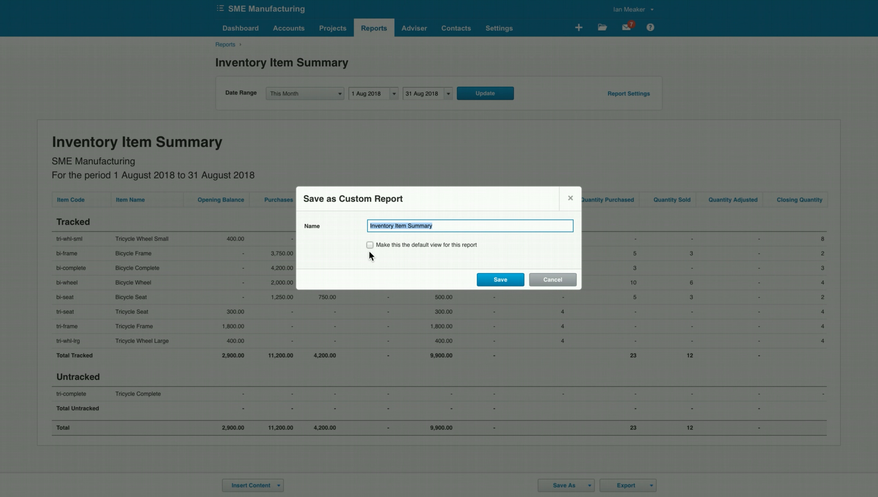
{"action": "left_click", "coordinate": [444, 226]}
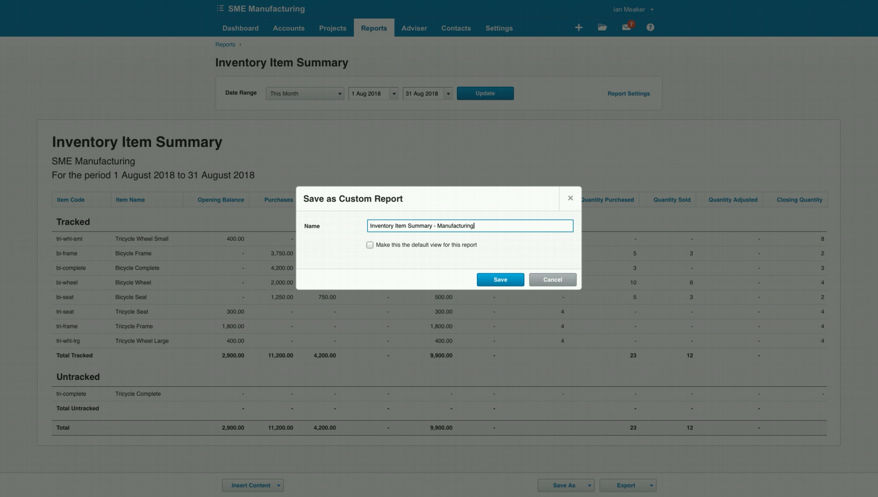
{"action": "left_click", "coordinate": [403, 245]}
{"action": "left_click", "coordinate": [503, 280]}
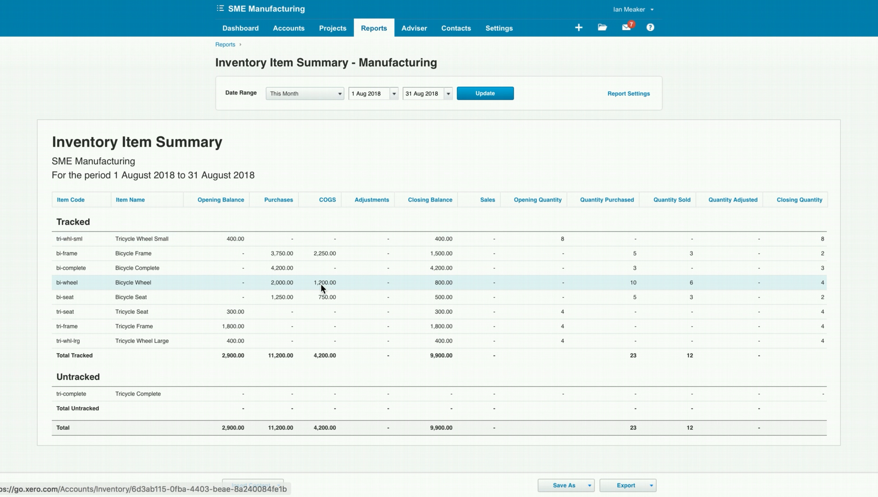
- Open the Production Invoice bill from the purchase bills awaiting payment and go to its payment section
{"action": "left_click", "coordinate": [287, 30]}
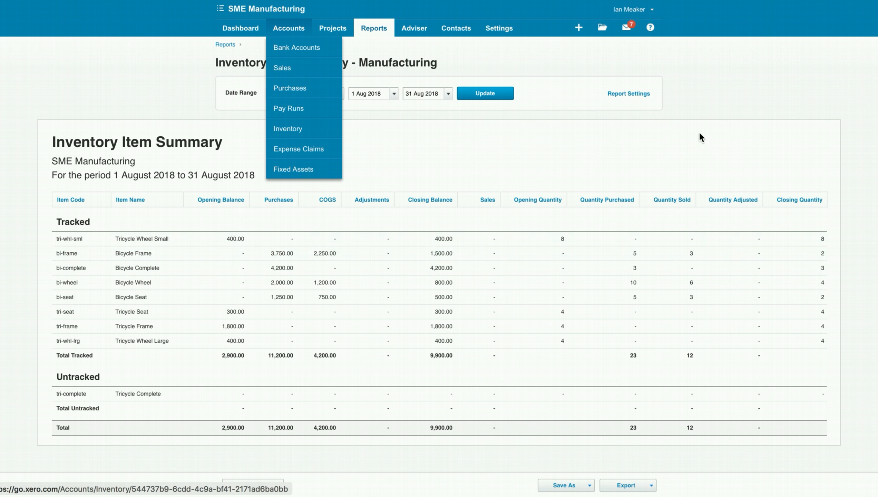
{"action": "left_click", "coordinate": [658, 149]}
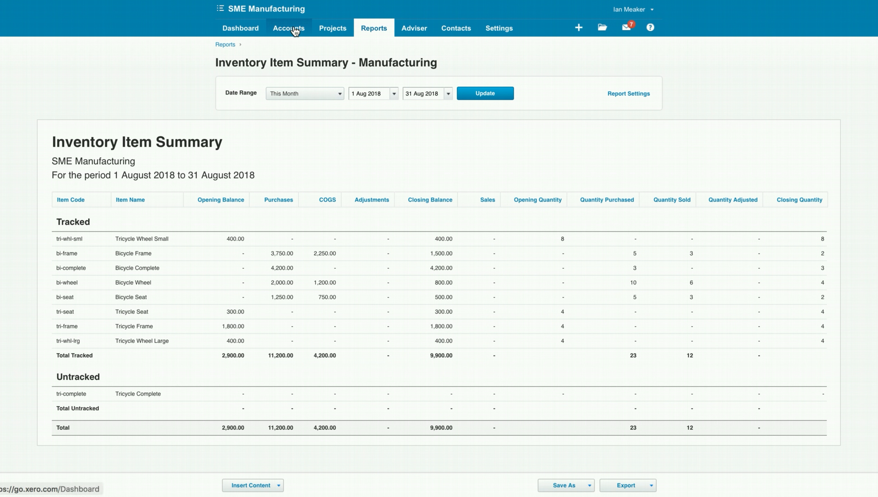
{"action": "left_click", "coordinate": [295, 31]}
{"action": "left_click", "coordinate": [456, 28]}
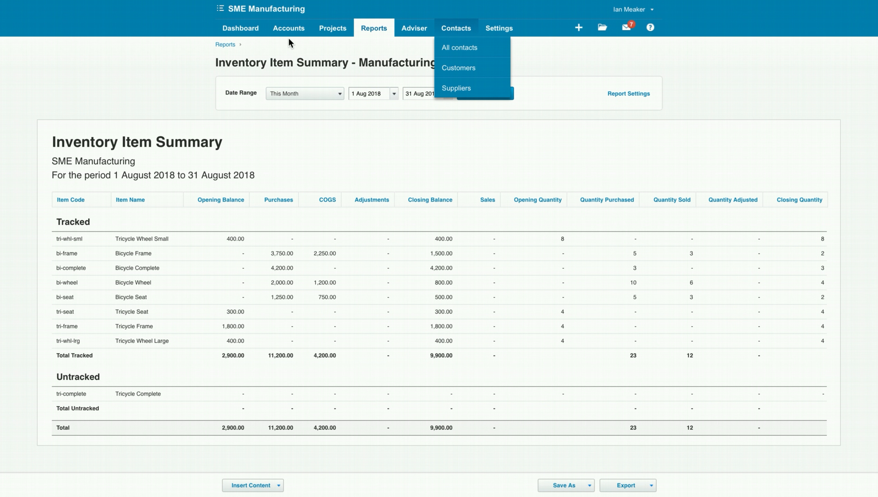
{"action": "left_click", "coordinate": [289, 28]}
{"action": "left_click", "coordinate": [294, 89]}
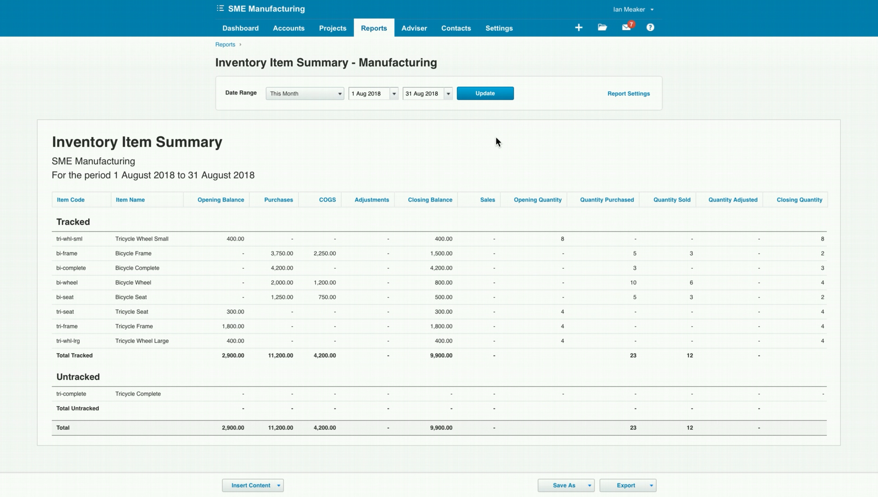
{"action": "scroll", "coordinate": [460, 279], "scroll_direction": "down", "scroll_amount": 2}
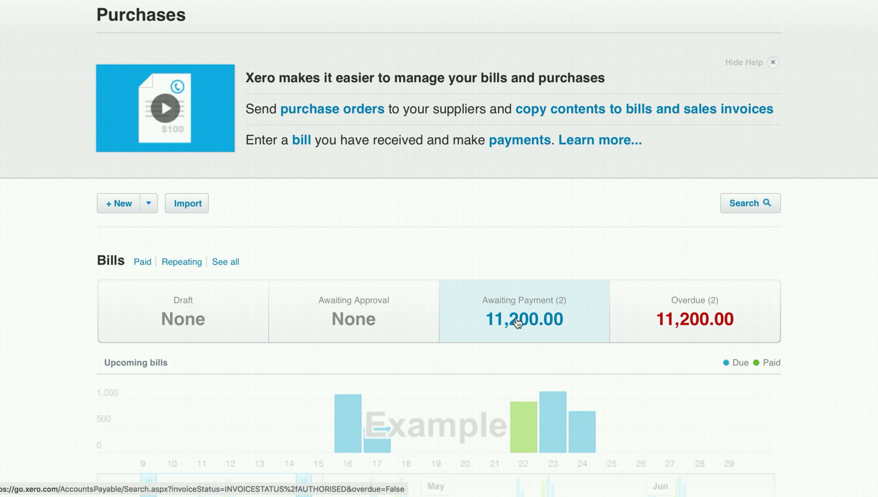
{"action": "left_click", "coordinate": [516, 317]}
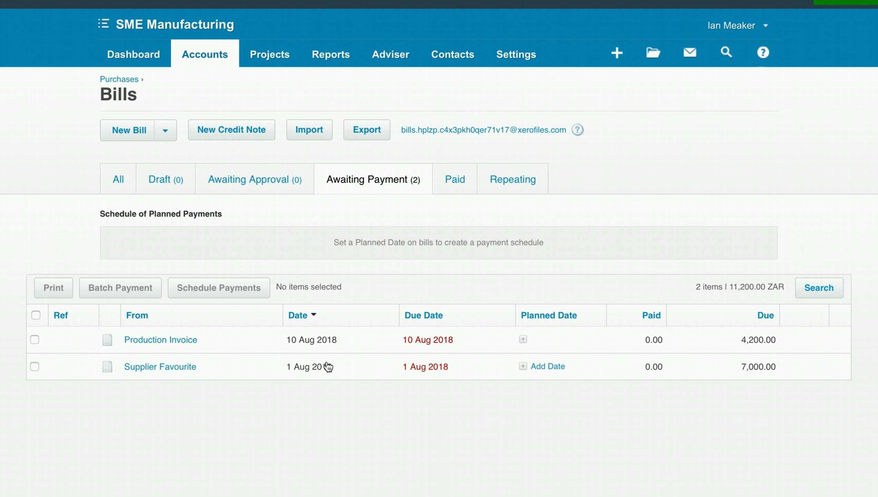
{"action": "left_click", "coordinate": [172, 342]}
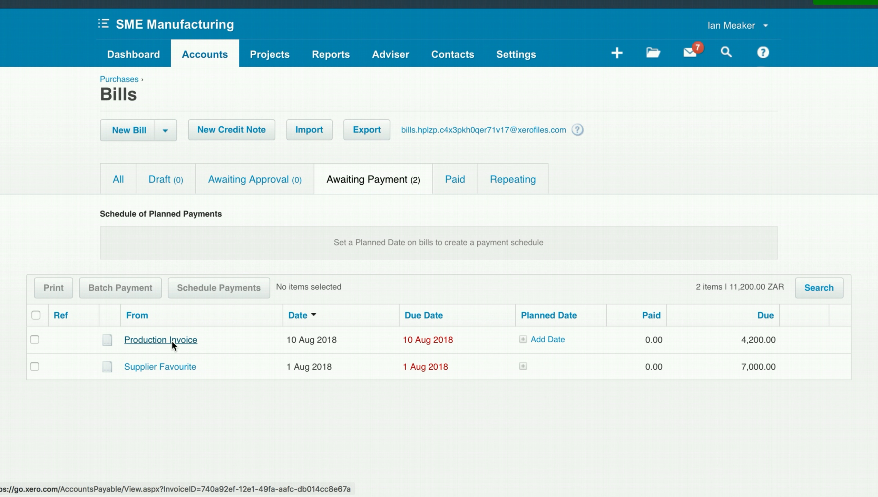
{"action": "scroll", "coordinate": [709, 328], "scroll_direction": "down", "scroll_amount": 1}
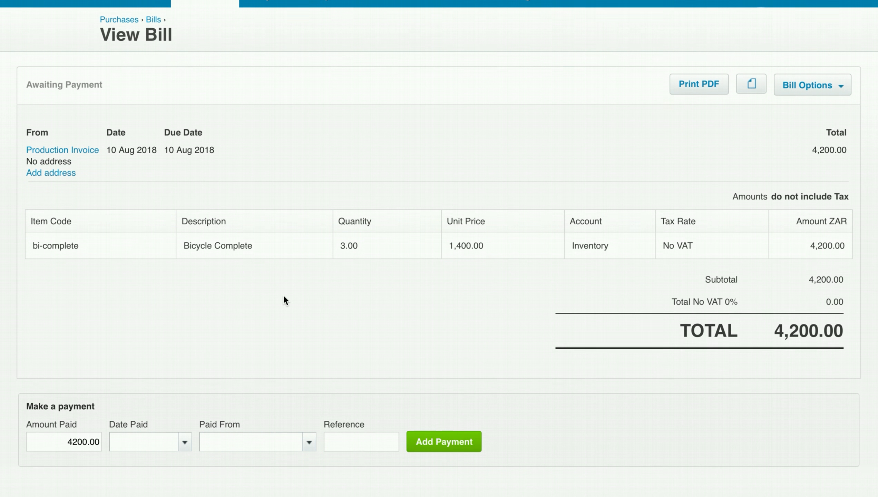
- Try to enter a payment for the Production Invoice bill dated 10 Aug 2018
{"action": "type", "text": "10/08"}
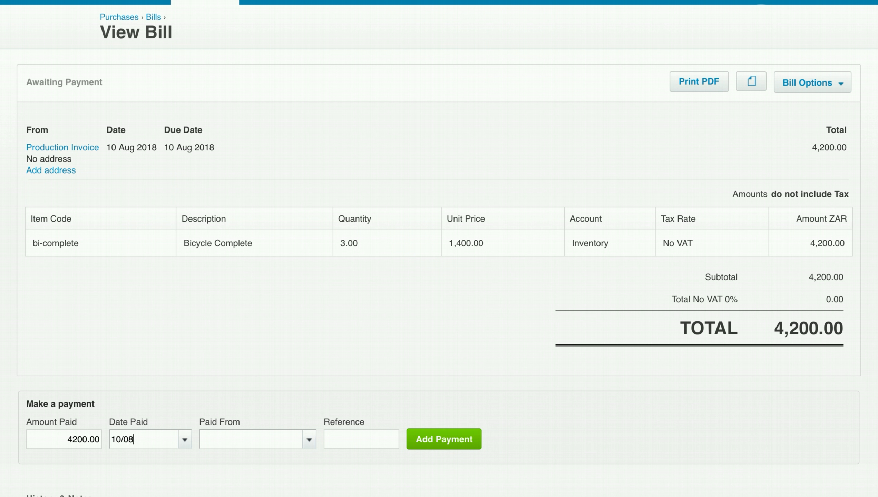
{"action": "key", "text": "Tab"}
{"action": "scroll", "coordinate": [266, 434], "scroll_direction": "up", "scroll_amount": 1}
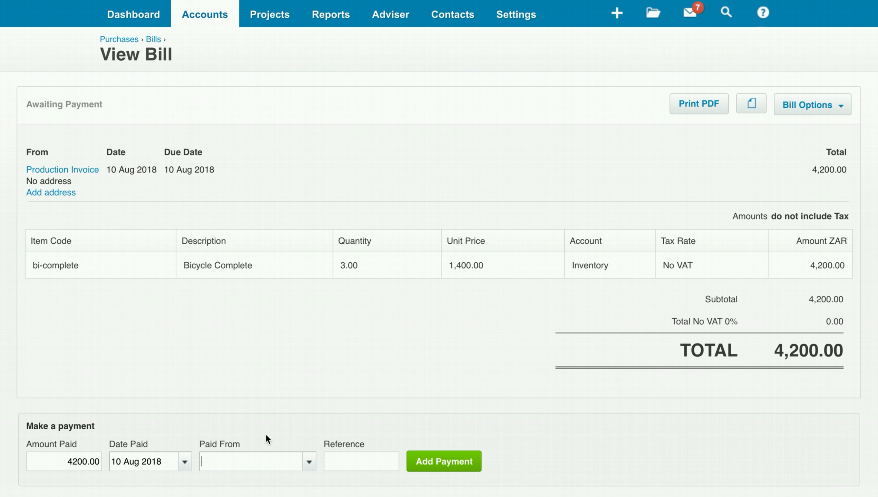
{"action": "scroll", "coordinate": [361, 404], "scroll_direction": "up", "scroll_amount": 1}
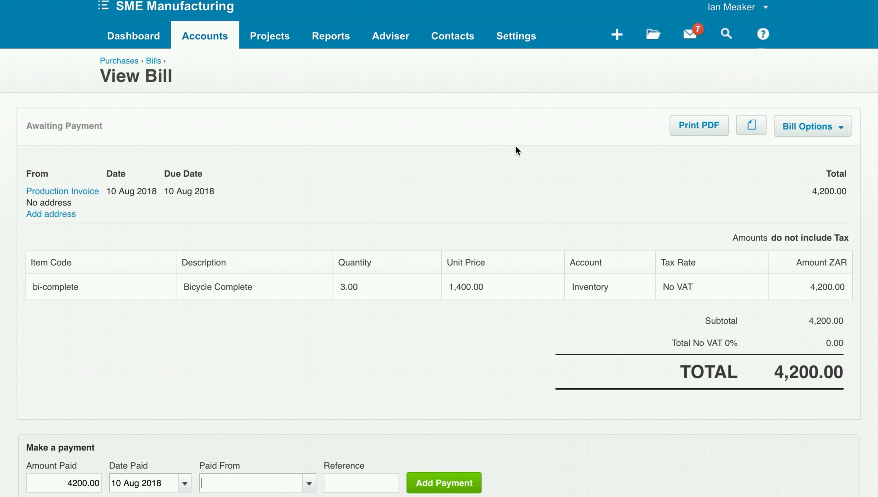
- Find account 399, Manufacturing Costs (should be zero), in the chart of accounts and save it with payments to the account enabled
{"action": "left_click", "coordinate": [514, 47]}
{"action": "left_click", "coordinate": [510, 146]}
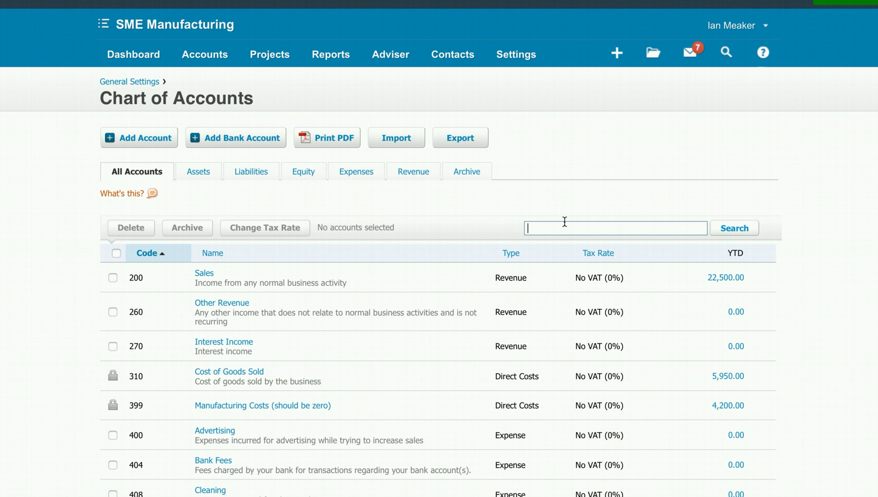
{"action": "type", "text": "manu"}
{"action": "key", "text": "Return"}
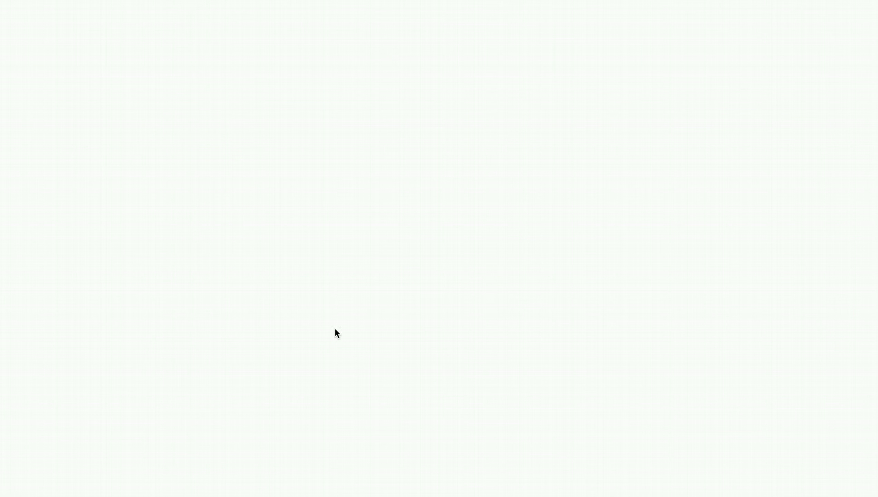
{"action": "left_click", "coordinate": [275, 279]}
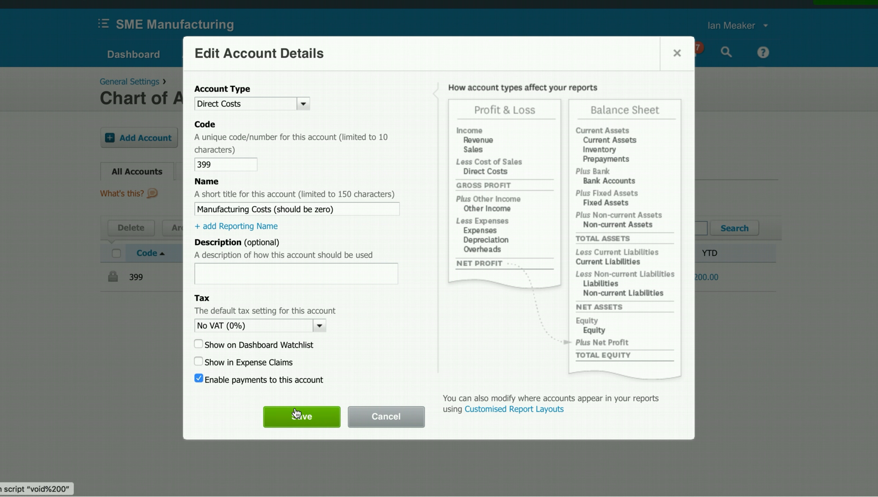
{"action": "left_click", "coordinate": [310, 418]}
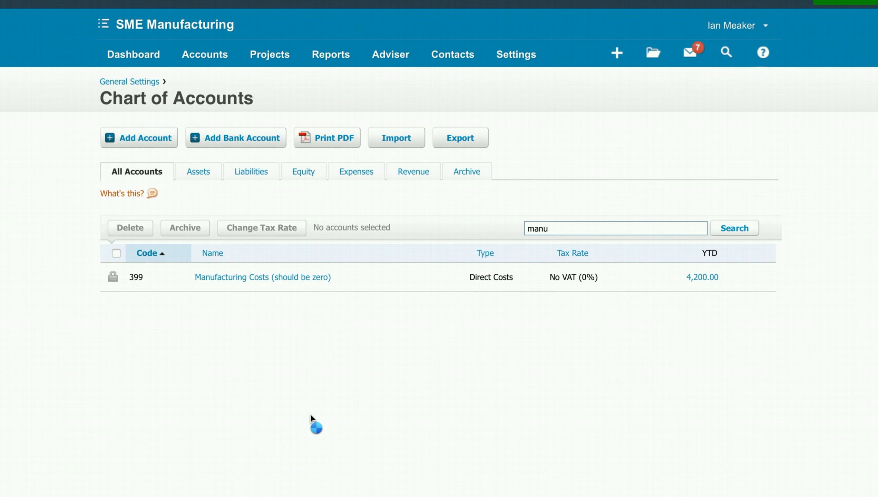
- Reopen the Production Invoice bill from the purchase bills awaiting payment
{"action": "left_click", "coordinate": [205, 54]}
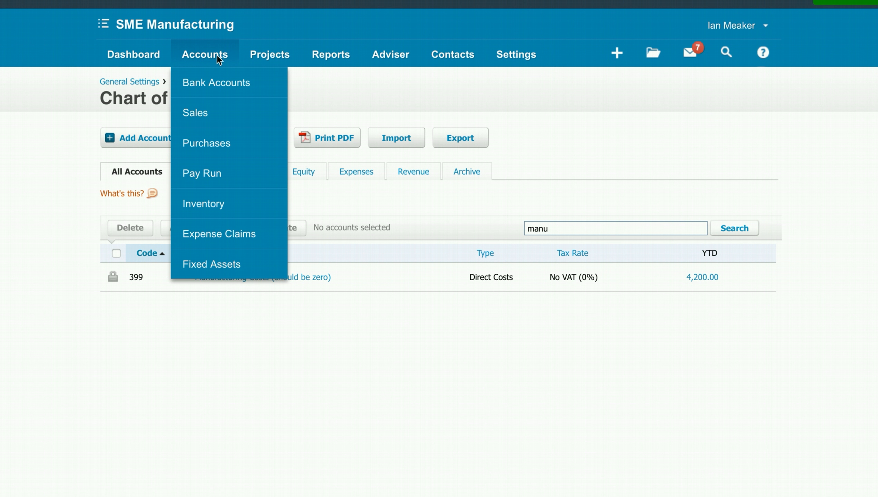
{"action": "left_click", "coordinate": [208, 146]}
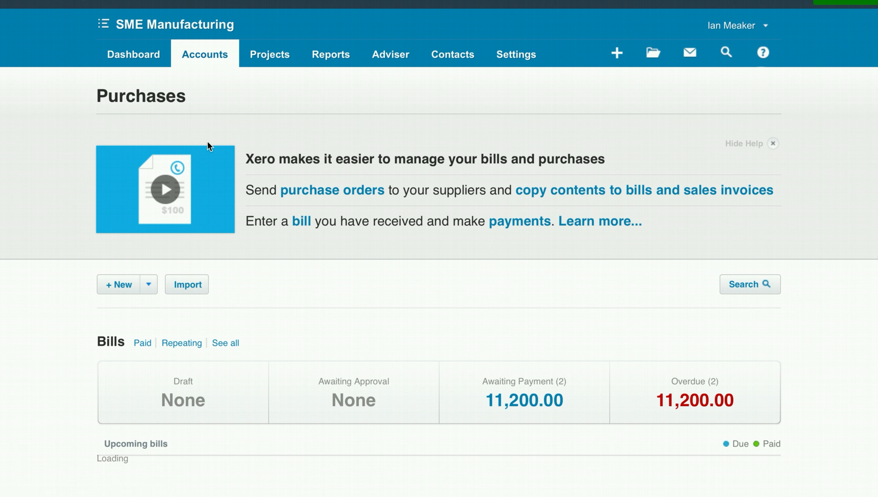
{"action": "left_click", "coordinate": [518, 410]}
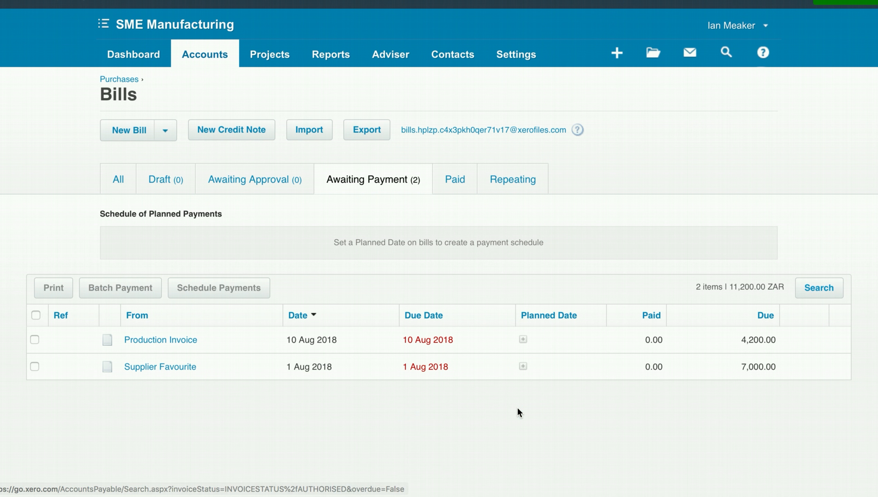
{"action": "left_click", "coordinate": [185, 342]}
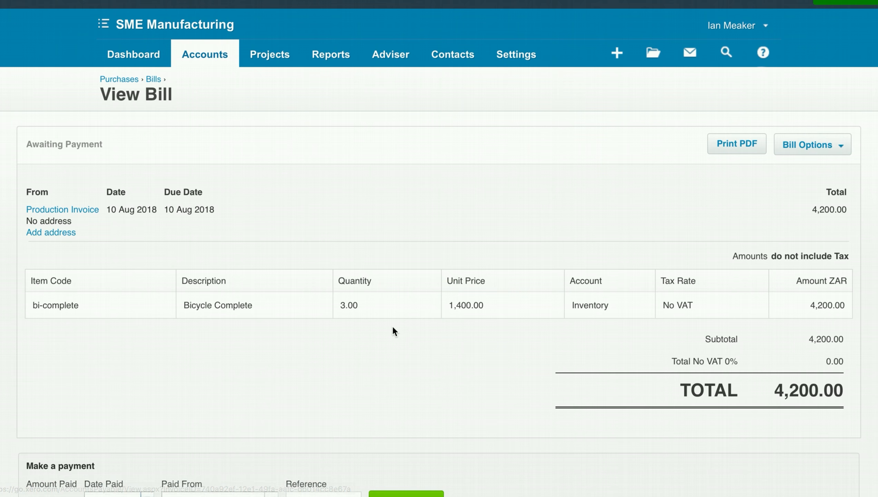
- Fill in the Production Invoice bill's payment with date 10 Aug 2018, paid from the Manufacturing Costs (should be zero) account
{"action": "scroll", "coordinate": [393, 329], "scroll_direction": "down", "scroll_amount": 5}
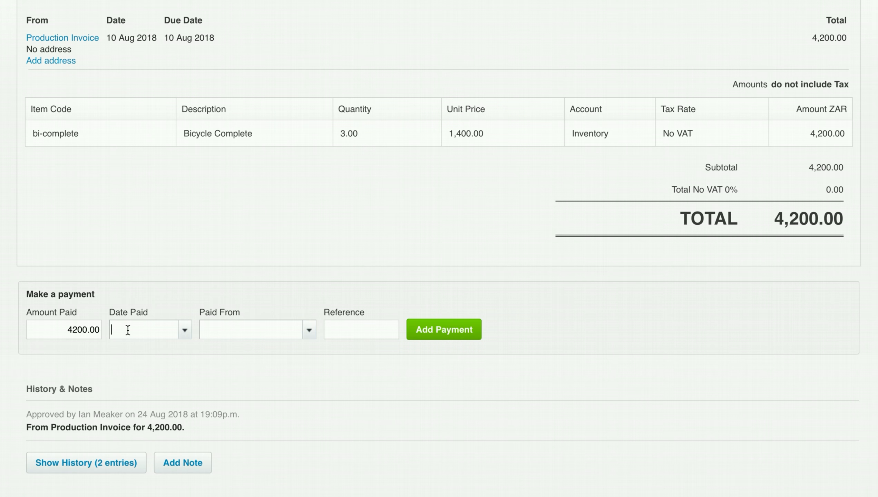
{"action": "scroll", "coordinate": [128, 329], "scroll_direction": "up", "scroll_amount": 1}
{"action": "type", "text": "10/08/18"}
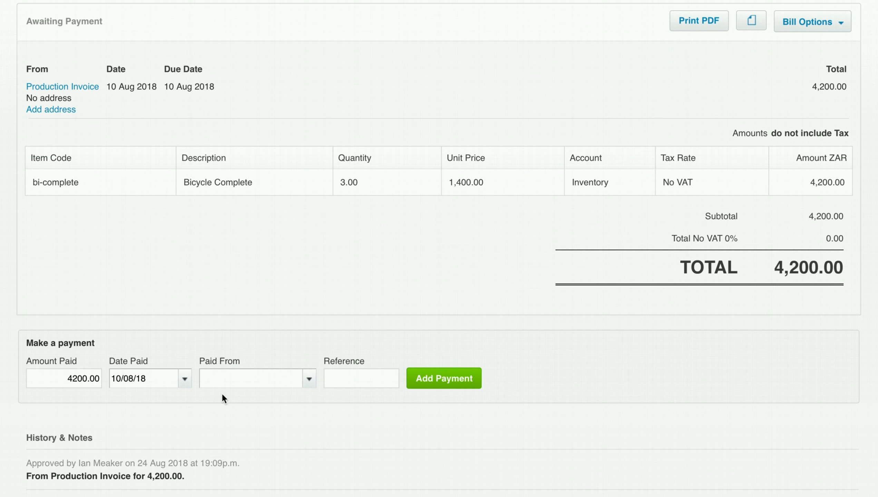
{"action": "left_click", "coordinate": [222, 393]}
{"action": "left_click", "coordinate": [258, 381]}
{"action": "type", "text": "man"}
{"action": "left_click", "coordinate": [278, 416]}
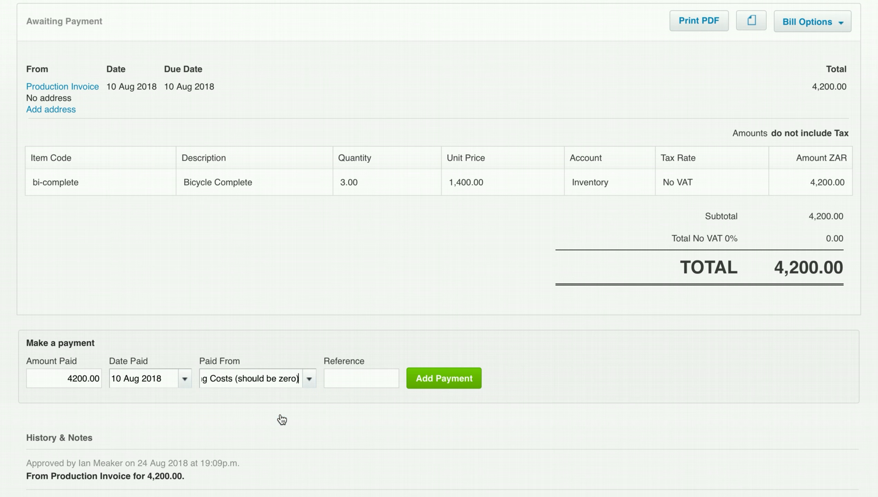
- Check the August manufacturing costs in the Profit & Loss report and add the prepared payment to the Production Invoice bill
{"action": "scroll", "coordinate": [445, 384], "scroll_direction": "up", "scroll_amount": 3}
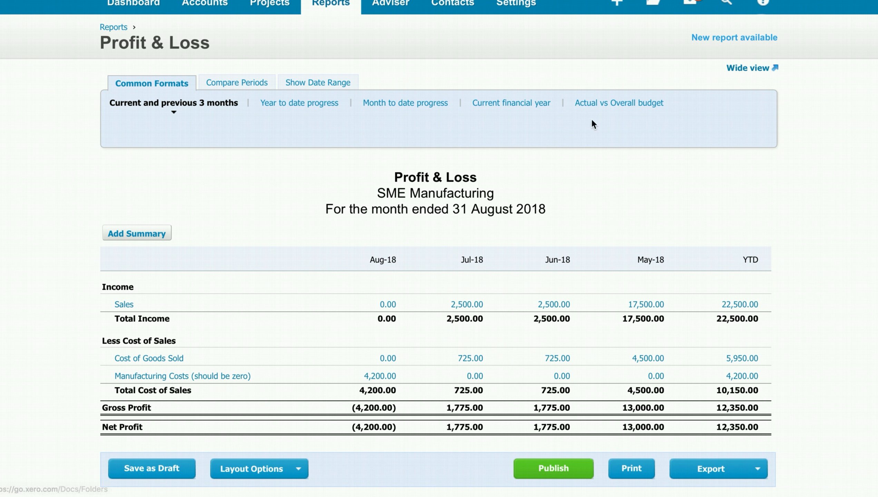
{"action": "left_click", "coordinate": [357, 376]}
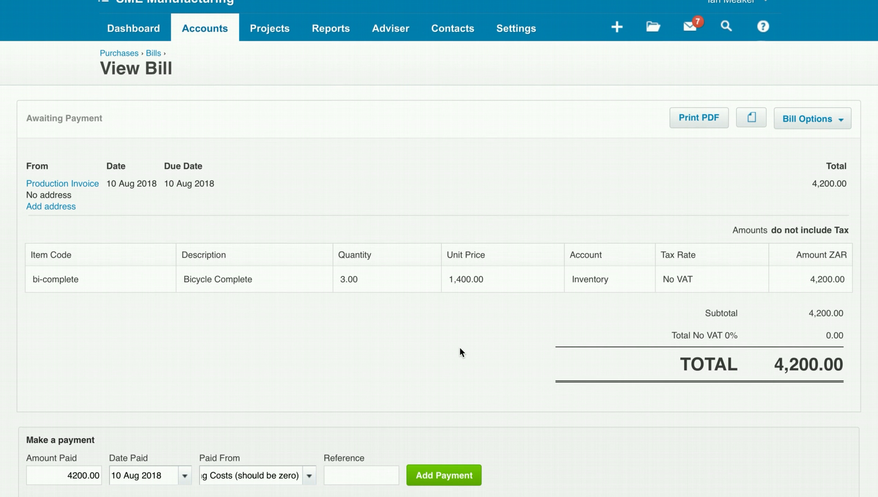
{"action": "scroll", "coordinate": [459, 345], "scroll_direction": "up", "scroll_amount": 1}
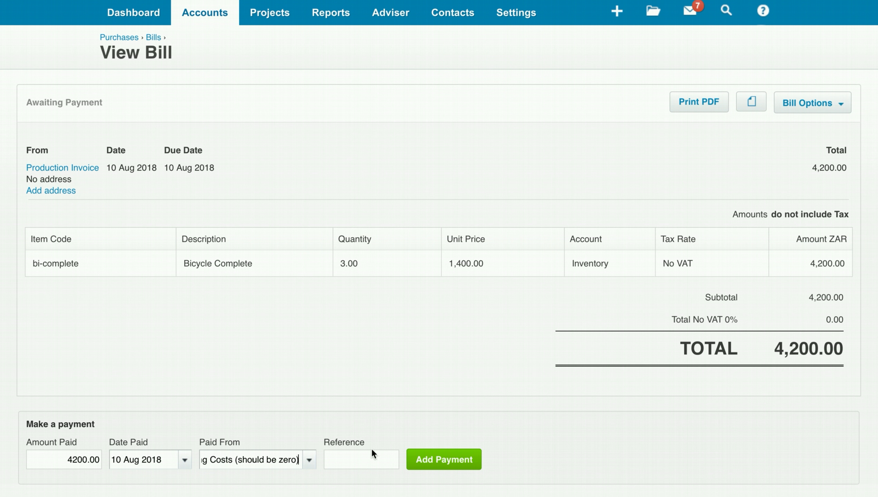
{"action": "left_click", "coordinate": [459, 460]}
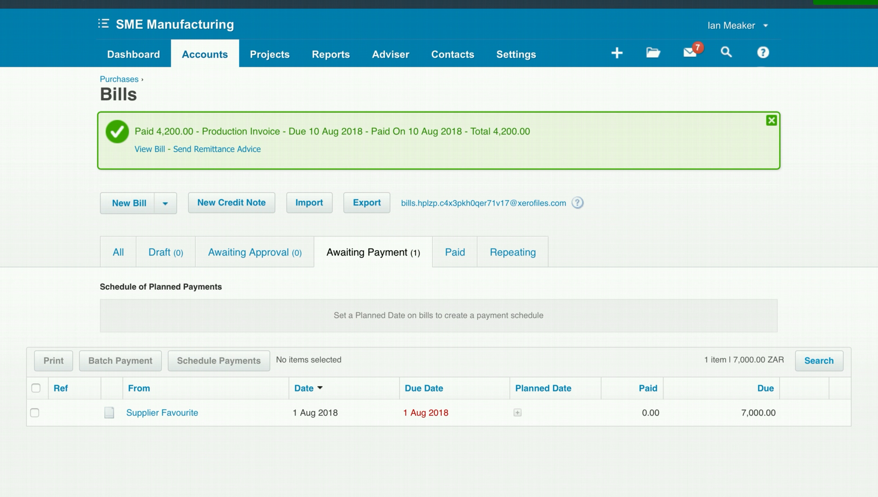
- Open a fresh Profit and Loss report and examine the August 2018 cost of sales and profit lines
{"action": "left_click", "coordinate": [328, 57]}
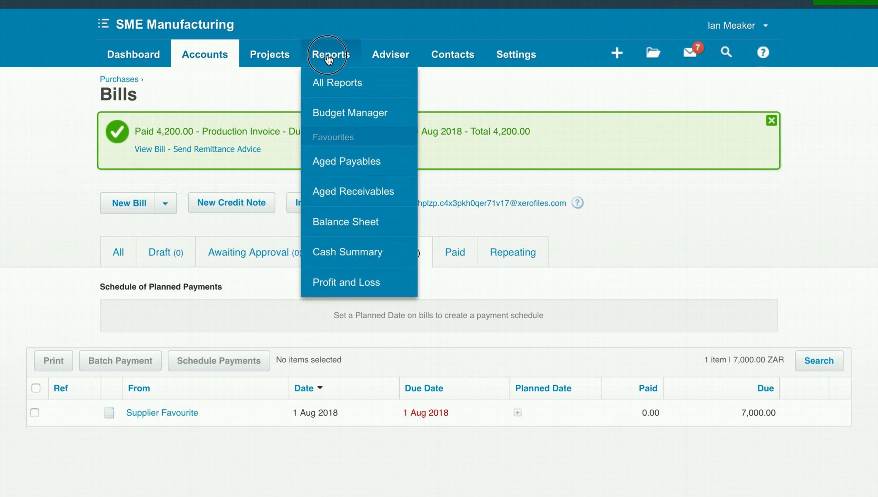
{"action": "left_click", "coordinate": [353, 281]}
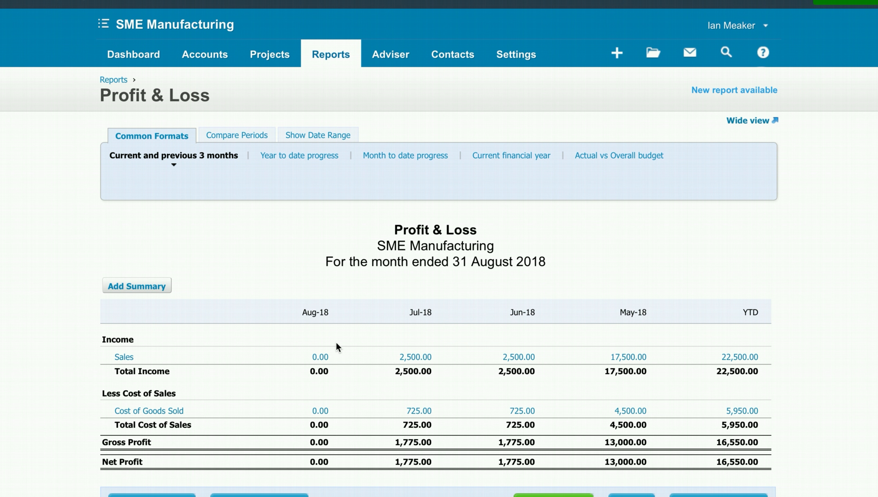
{"action": "scroll", "coordinate": [335, 344], "scroll_direction": "down", "scroll_amount": 2}
{"action": "left_click_drag", "start_coordinate": [306, 358], "coordinate": [332, 359]}
{"action": "left_click", "coordinate": [335, 286]}
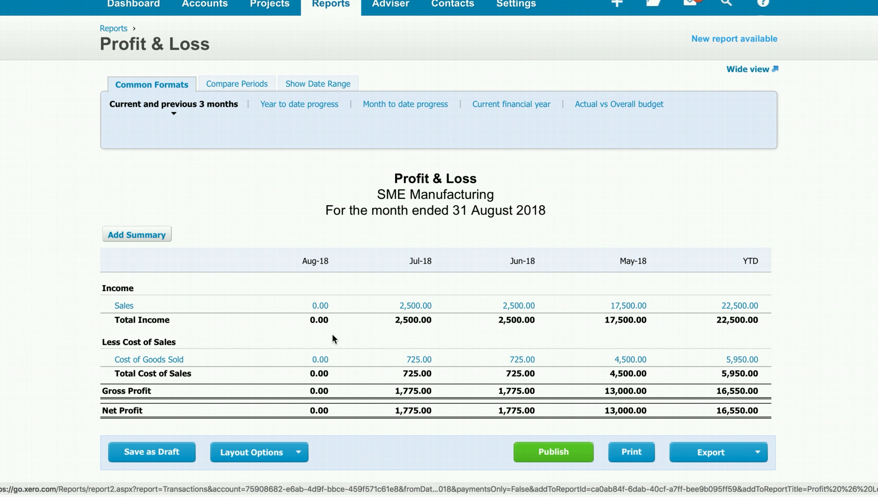
{"action": "scroll", "coordinate": [368, 147], "scroll_direction": "up", "scroll_amount": 2}
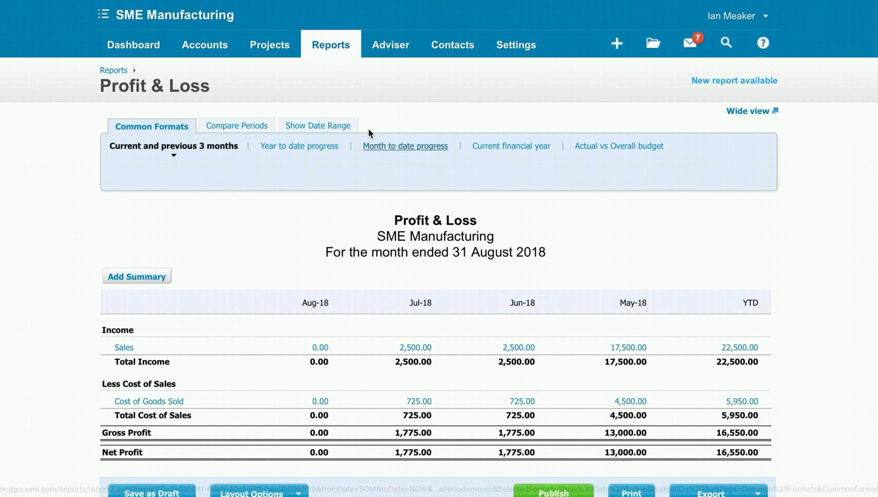
- Open the Balance Sheet report and examine the inventory balances under current assets as at 31 August 2018
{"action": "left_click", "coordinate": [330, 52]}
{"action": "left_click", "coordinate": [352, 214]}
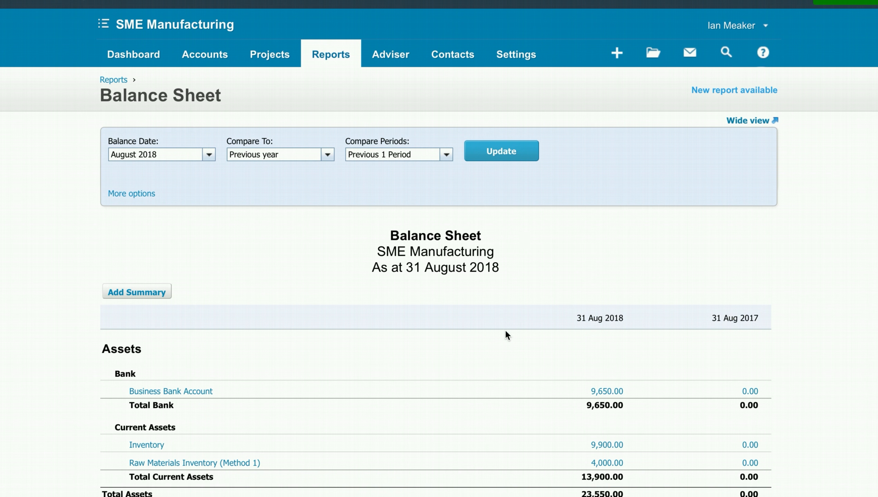
{"action": "scroll", "coordinate": [504, 329], "scroll_direction": "down", "scroll_amount": 3}
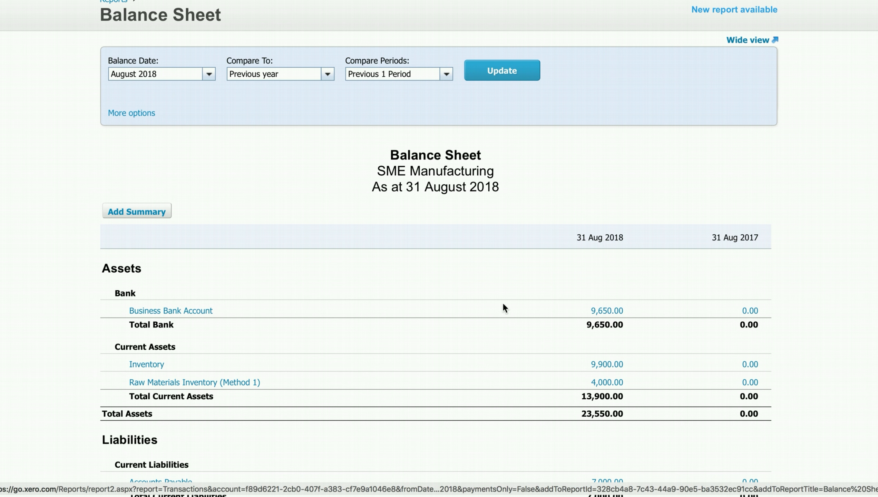
{"action": "scroll", "coordinate": [455, 183], "scroll_direction": "up", "scroll_amount": 3}
- Search all reports for "inve", open the new Inventory Item Summary for this month, and look through its report settings and closing balances
{"action": "left_click", "coordinate": [333, 57]}
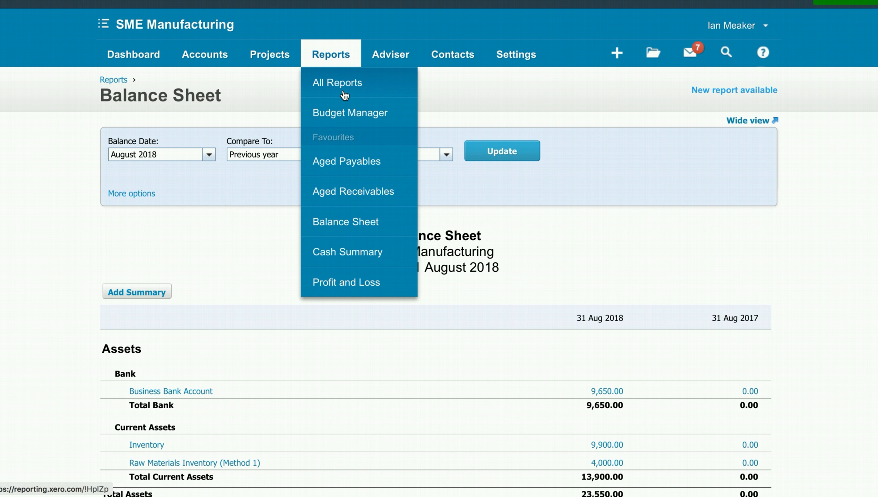
{"action": "left_click", "coordinate": [343, 91]}
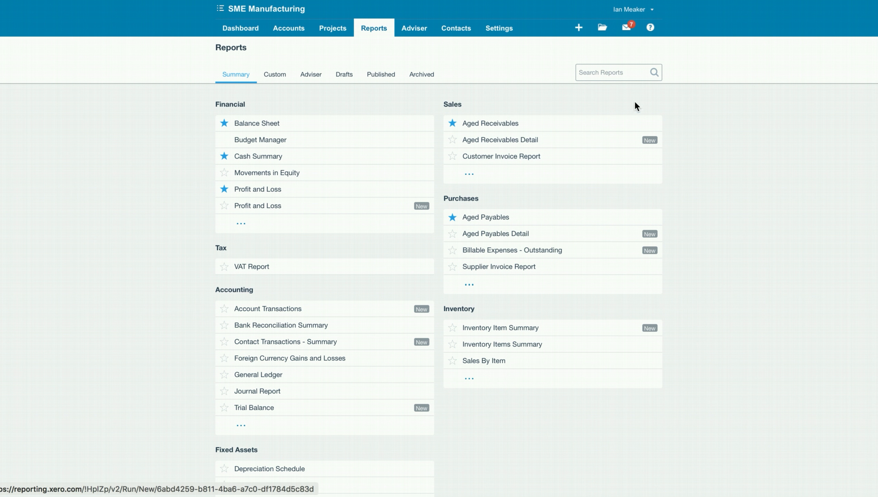
{"action": "left_click", "coordinate": [612, 72]}
{"action": "type", "text": "inve"}
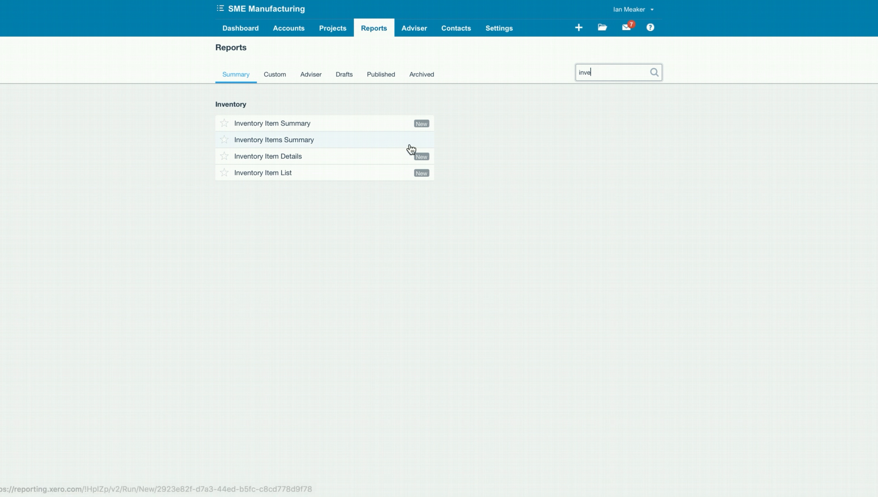
{"action": "left_click", "coordinate": [279, 128]}
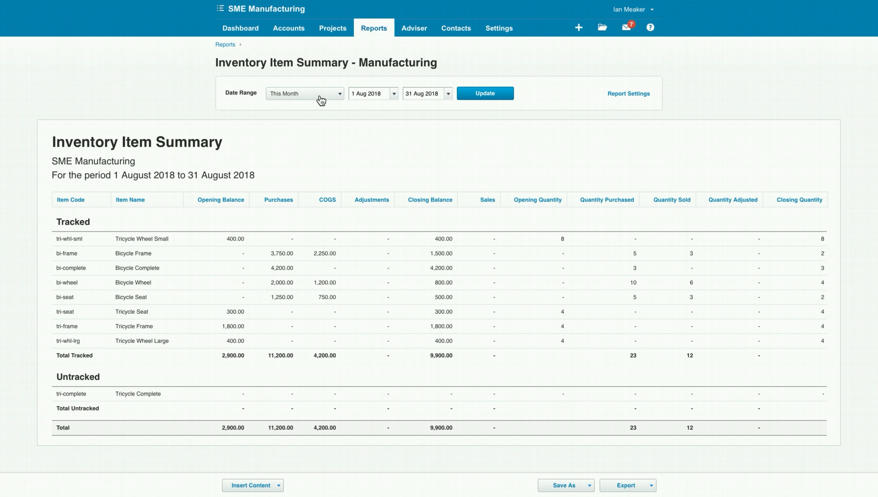
{"action": "left_click", "coordinate": [622, 93]}
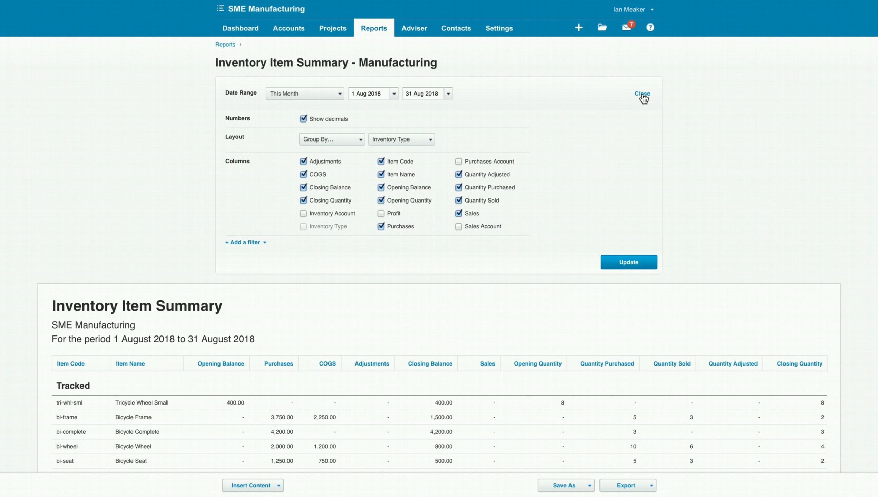
{"action": "left_click", "coordinate": [643, 97]}
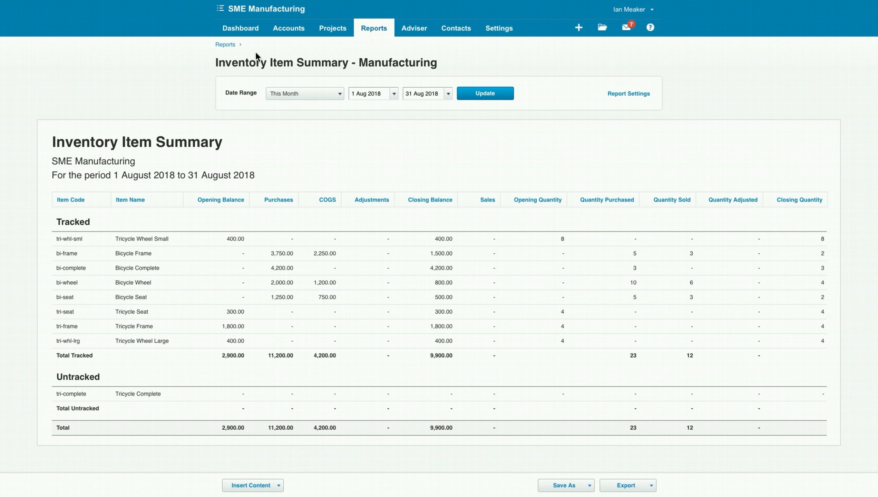
- Open the Bicycle Frame item (bi-frame) from the inventory list
{"action": "left_click", "coordinate": [290, 32]}
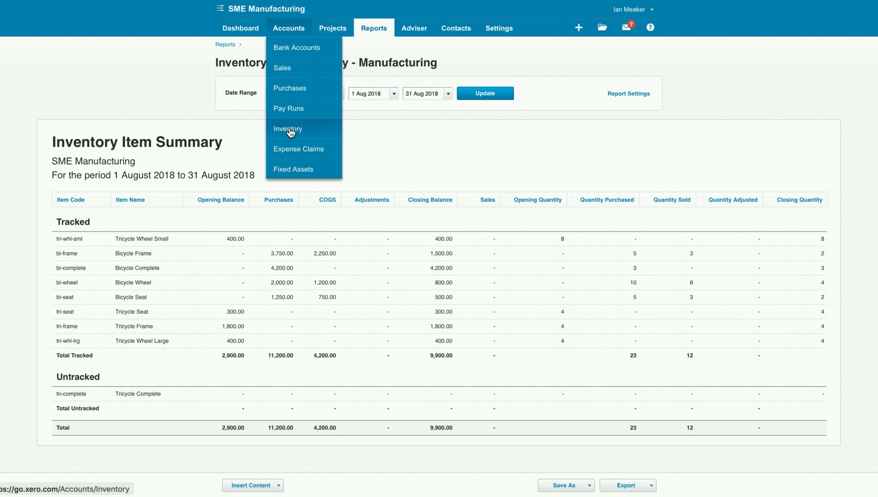
{"action": "left_click", "coordinate": [291, 132]}
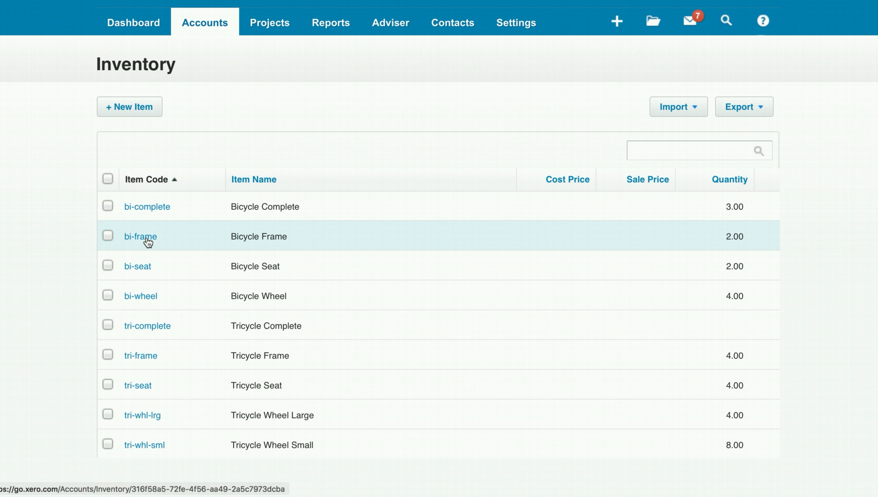
{"action": "left_click", "coordinate": [147, 237]}
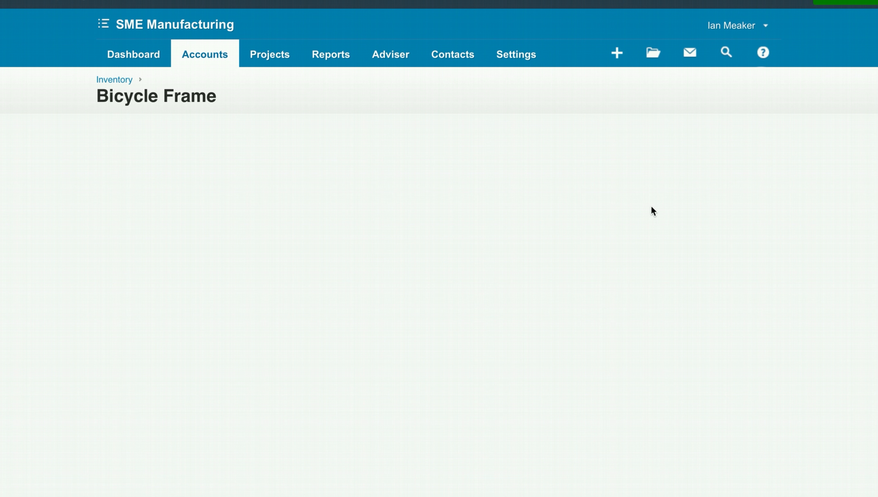
{"action": "scroll", "coordinate": [740, 160], "scroll_direction": "down", "scroll_amount": 2}
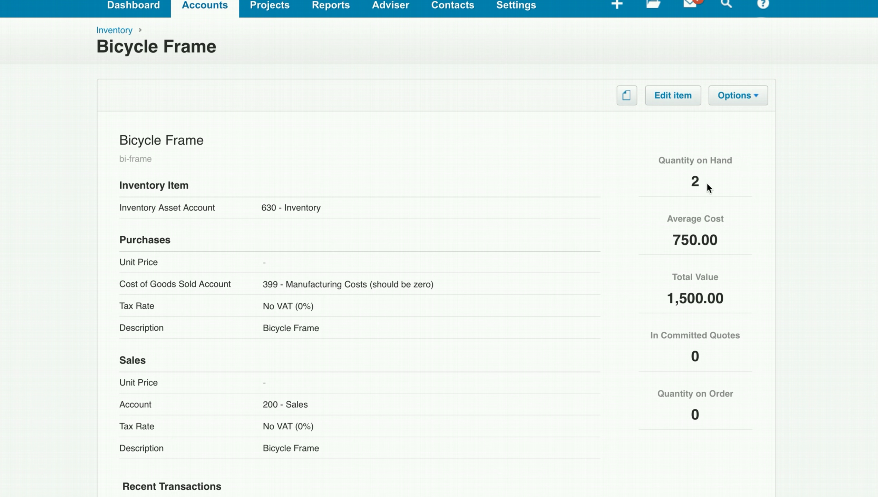
- Start a new Bicycle Frame adjustment decreasing the quantity by 2 on 13 Aug 2018, using account 399 - Manufacturing Costs (should be zero)
{"action": "left_click", "coordinate": [747, 99]}
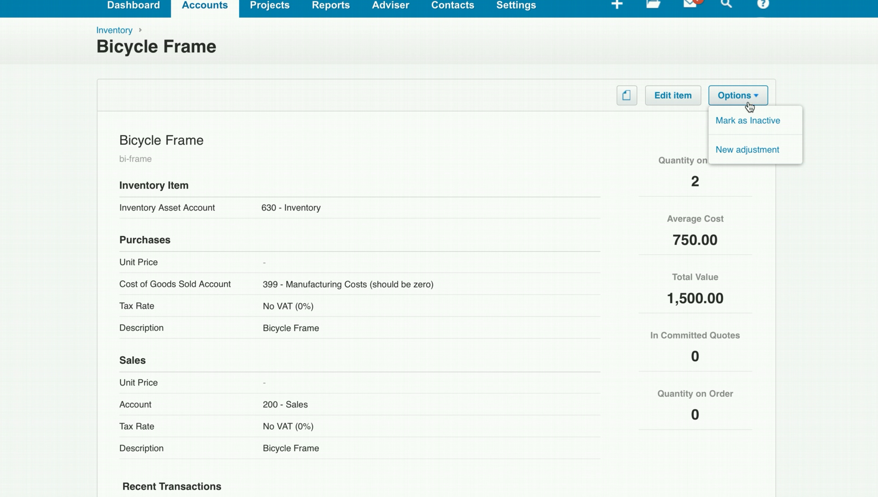
{"action": "left_click", "coordinate": [735, 150]}
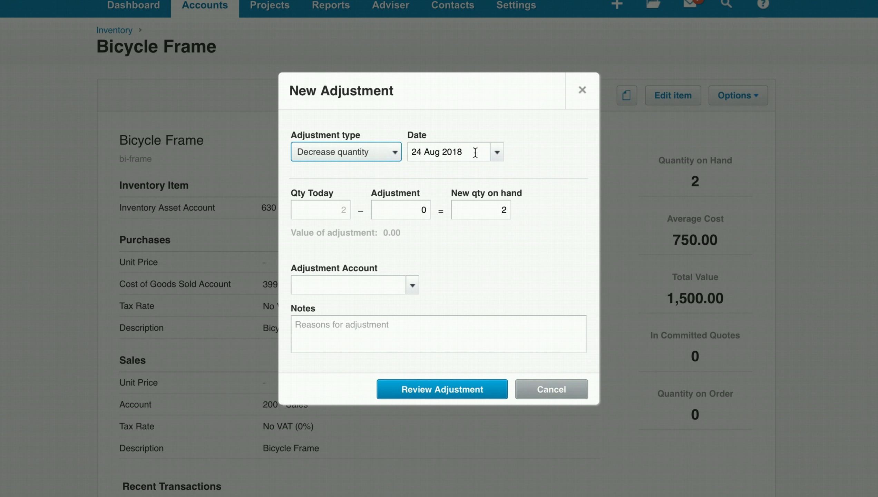
{"action": "left_click", "coordinate": [498, 154]}
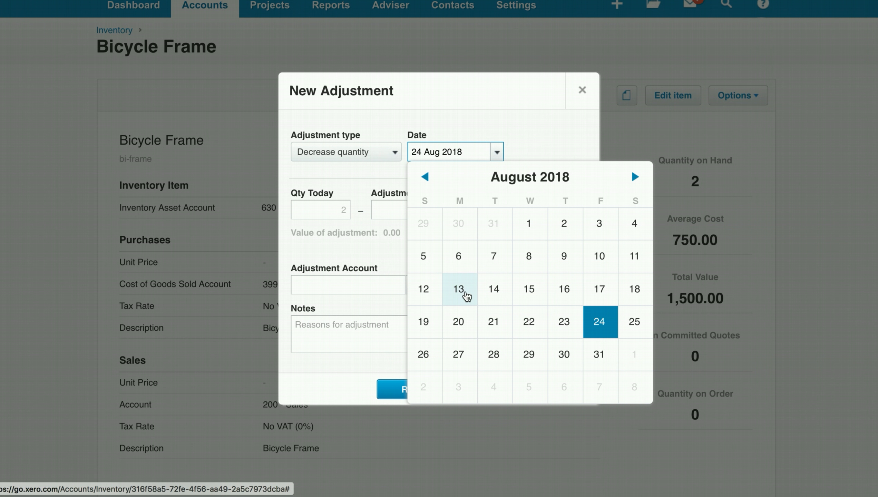
{"action": "left_click", "coordinate": [458, 290]}
{"action": "left_click", "coordinate": [422, 210]}
{"action": "type", "text": "2"}
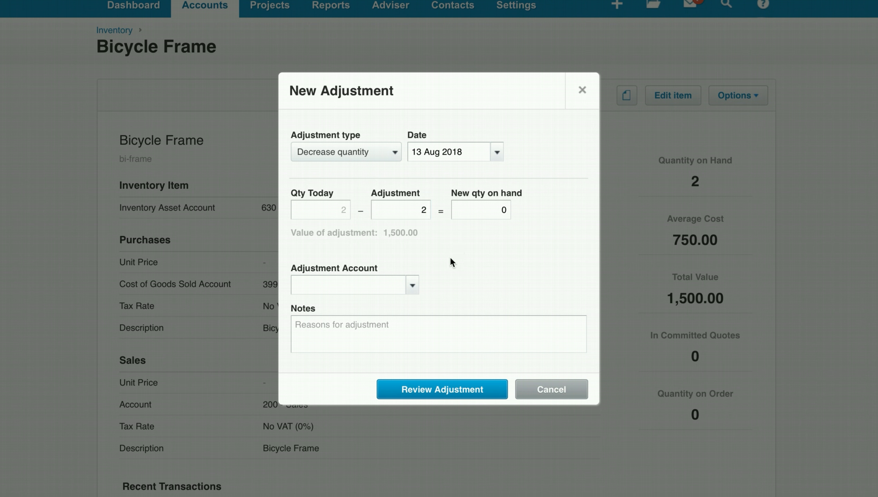
{"action": "left_click", "coordinate": [387, 284]}
{"action": "type", "text": "man"}
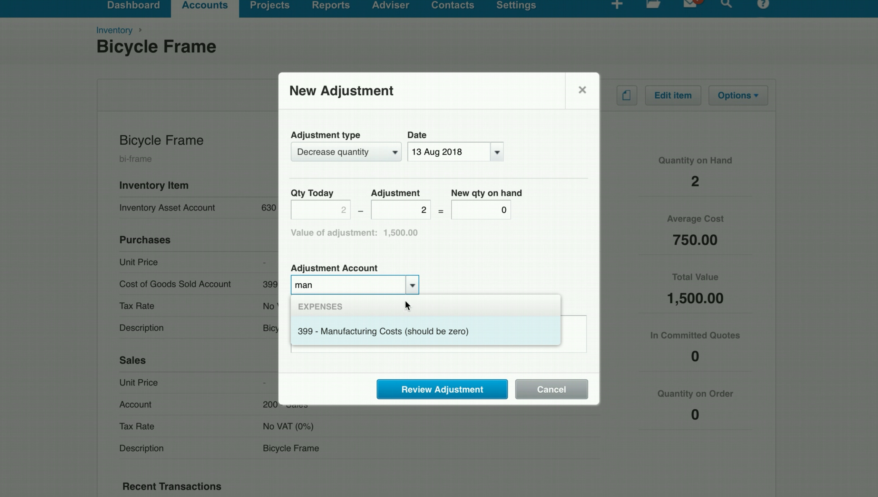
{"action": "left_click", "coordinate": [406, 330]}
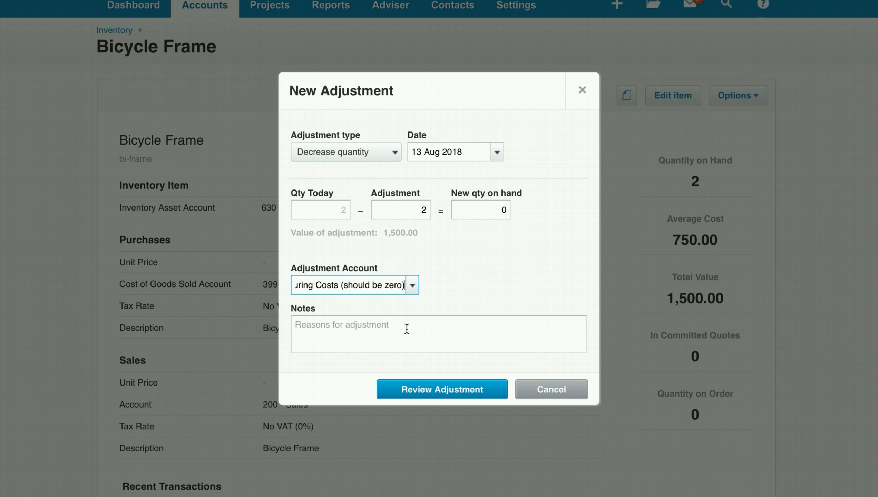
- Add the note "Bicycle Frame - 2 used in manufacture" to the adjustment, then review and post it
{"action": "left_click", "coordinate": [383, 332]}
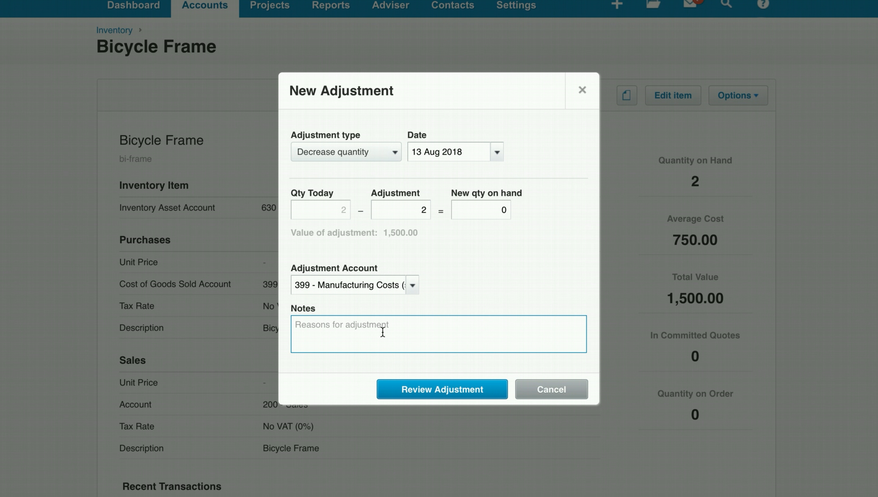
{"action": "type", "text": "Bicycle"}
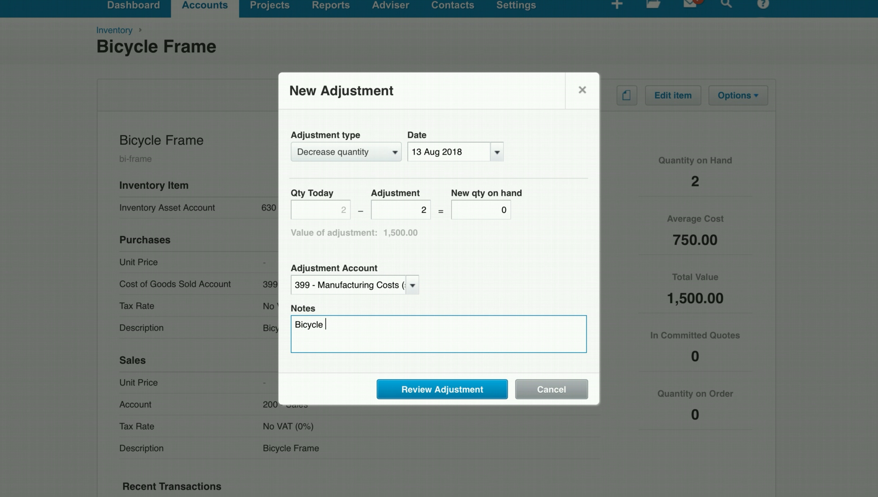
{"action": "type", "text": " Frame - 2 used in manufacgture"}
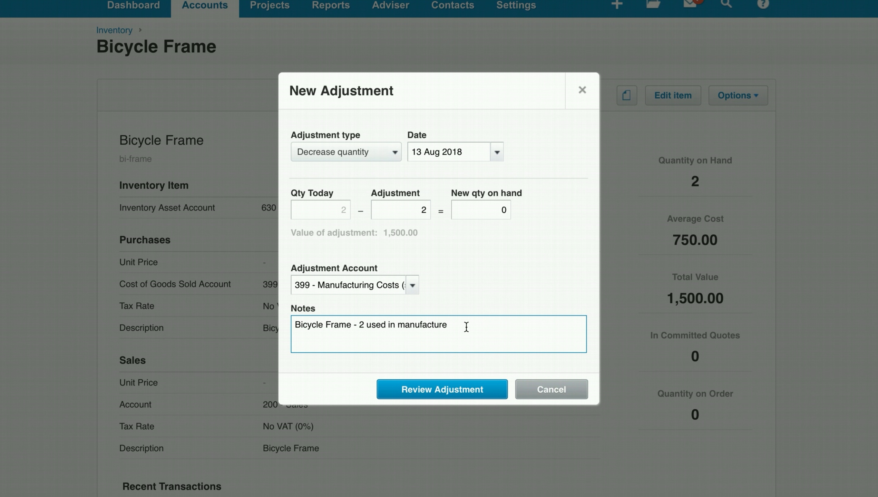
{"action": "left_click_drag", "start_coordinate": [466, 326], "coordinate": [264, 328]}
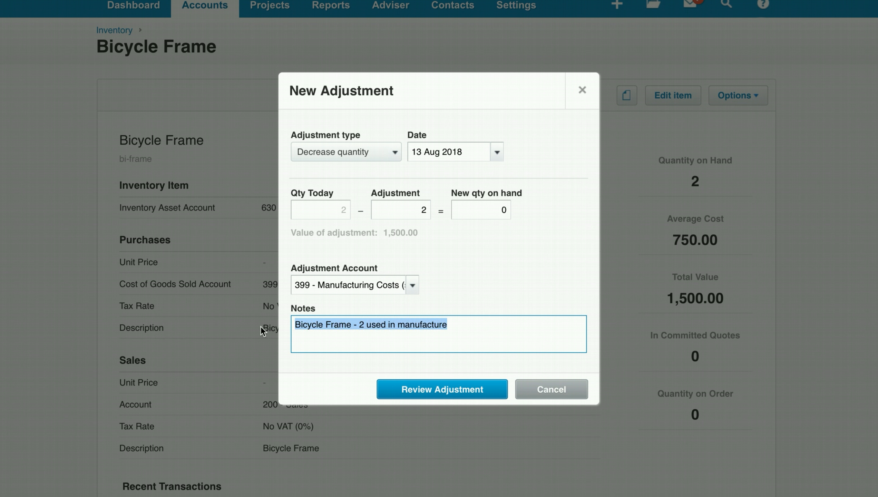
{"action": "left_click", "coordinate": [474, 391]}
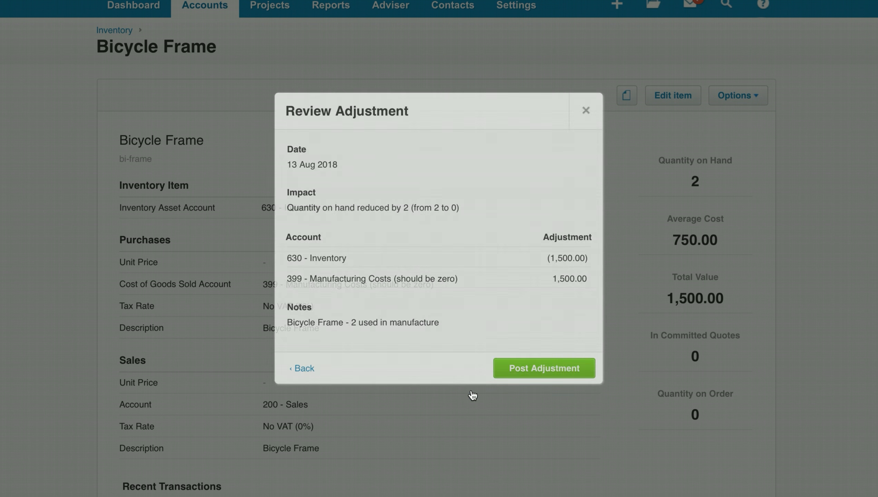
{"action": "left_click", "coordinate": [545, 369]}
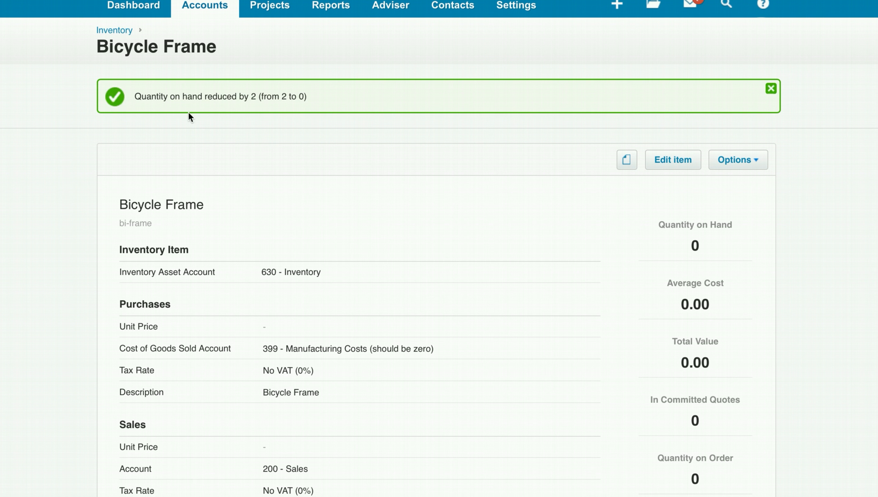
- Open the bi-seat inventory item and enter an adjustment decreasing quantity by 2 on 13 Aug 2018, using account 399 - Manufacturing Costs (should be zero)
{"action": "left_click", "coordinate": [114, 30]}
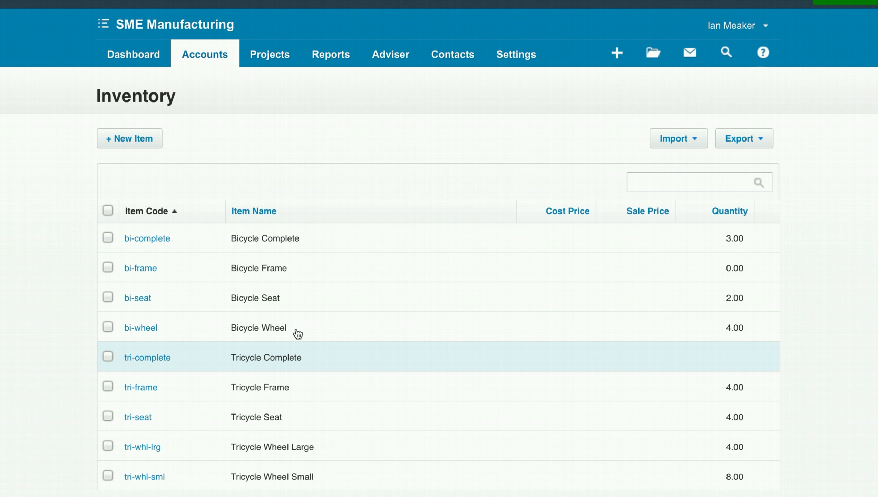
{"action": "left_click", "coordinate": [146, 298]}
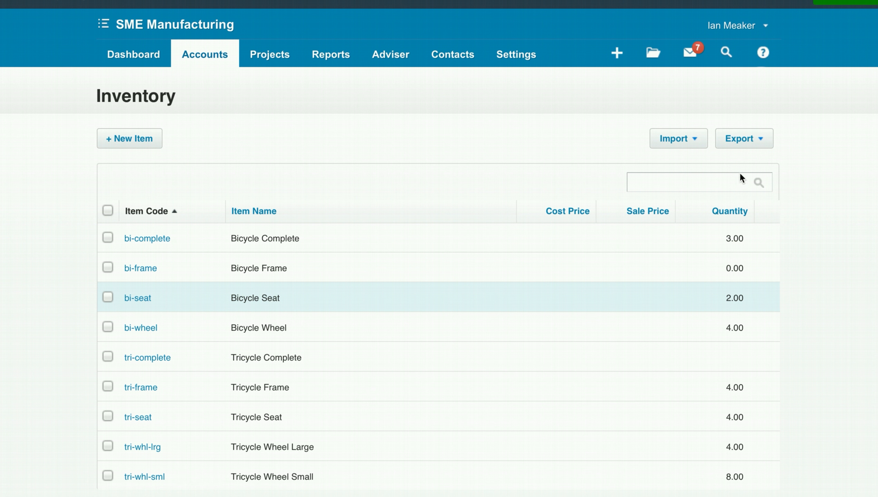
{"action": "left_click", "coordinate": [743, 149]}
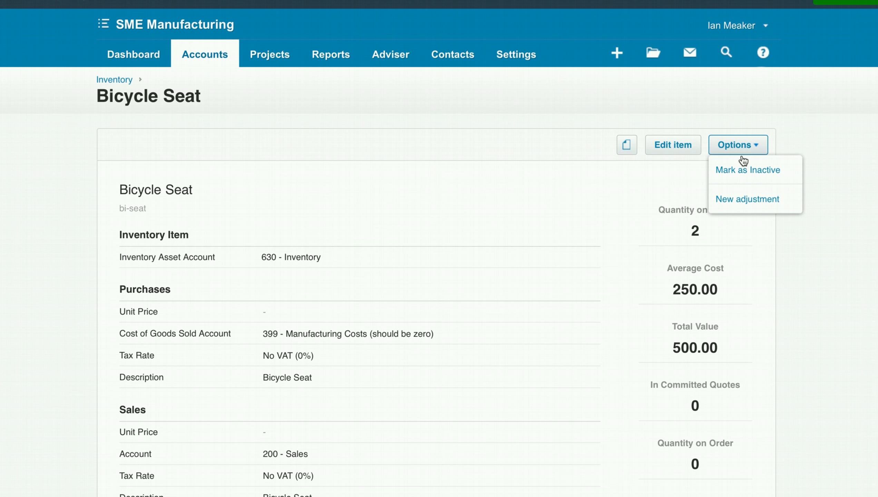
{"action": "left_click", "coordinate": [736, 199]}
{"action": "left_click", "coordinate": [496, 152]}
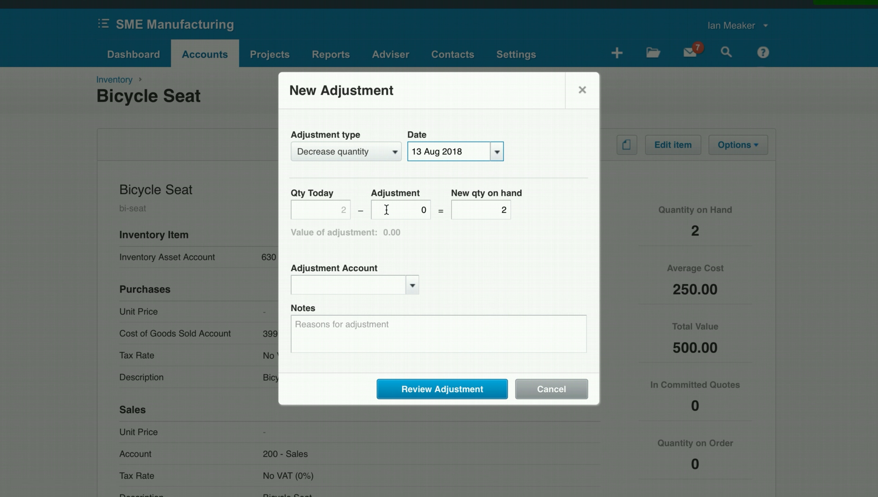
{"action": "left_click", "coordinate": [389, 208]}
{"action": "type", "text": "2"}
{"action": "left_click", "coordinate": [465, 265]}
{"action": "left_click", "coordinate": [361, 285]}
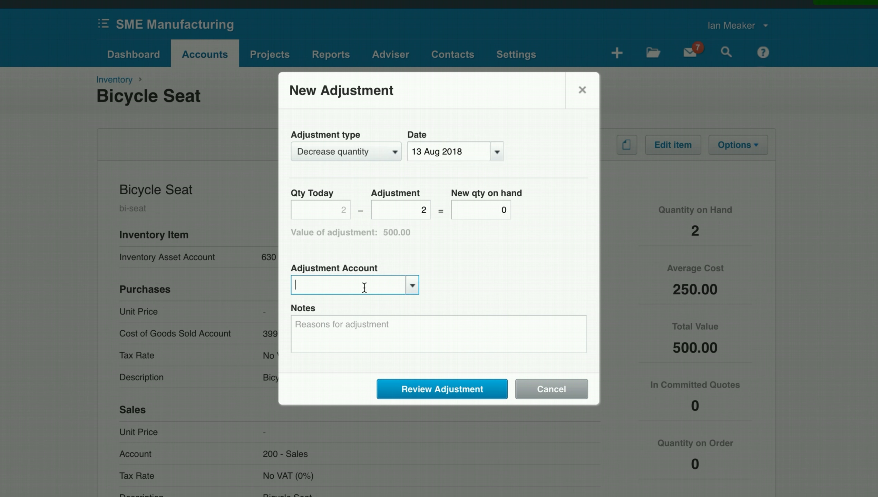
{"action": "type", "text": "man"}
{"action": "left_click", "coordinate": [368, 331]}
- Add the note "Bicycle Seat - 2 used in manufacture" to the seat adjustment, then review and post it
{"action": "left_click", "coordinate": [352, 328]}
{"action": "type", "text": "Bicycle Frame - 2 used in manufacture"}
{"action": "double_click", "coordinate": [351, 327]}
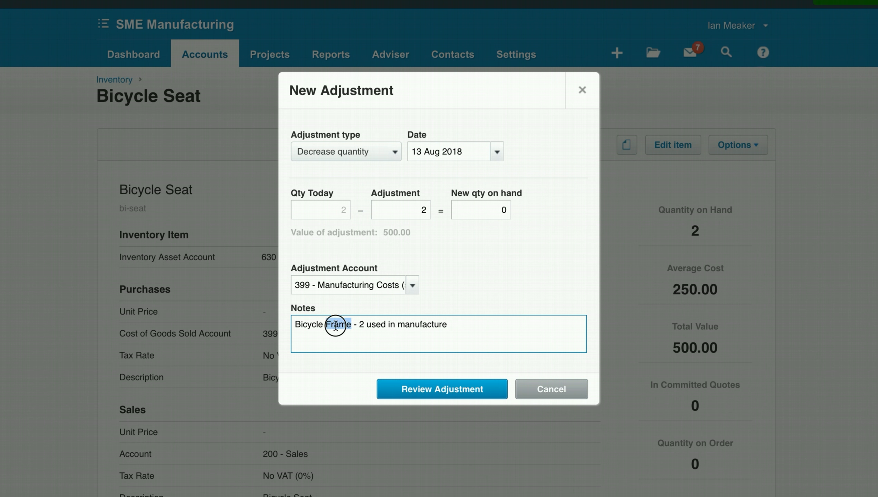
{"action": "type", "text": "Seat"}
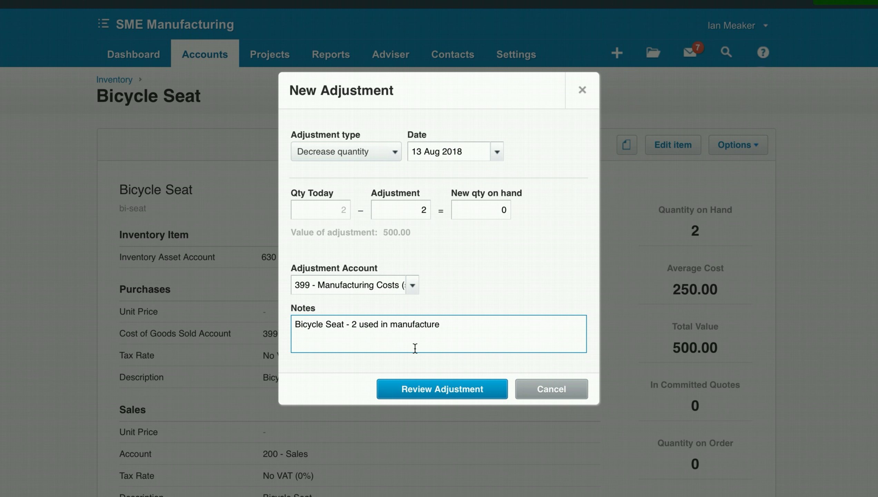
{"action": "left_click", "coordinate": [435, 390]}
{"action": "left_click", "coordinate": [521, 369]}
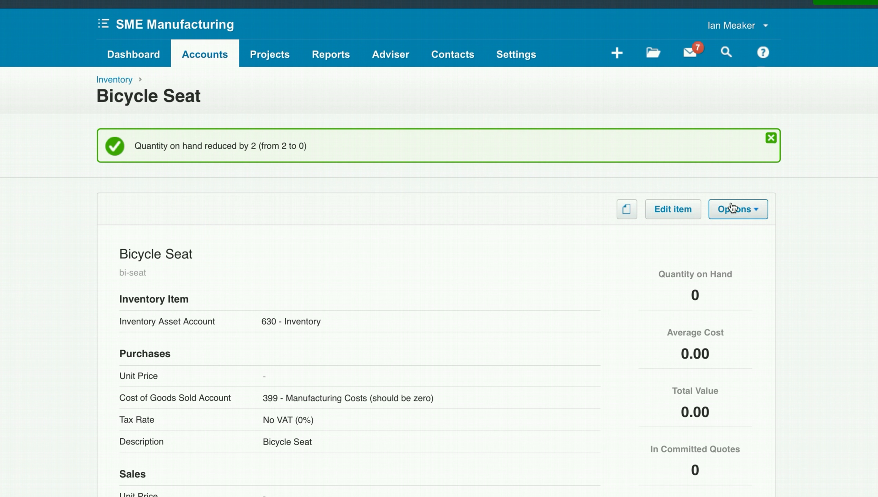
{"action": "left_click", "coordinate": [740, 210]}
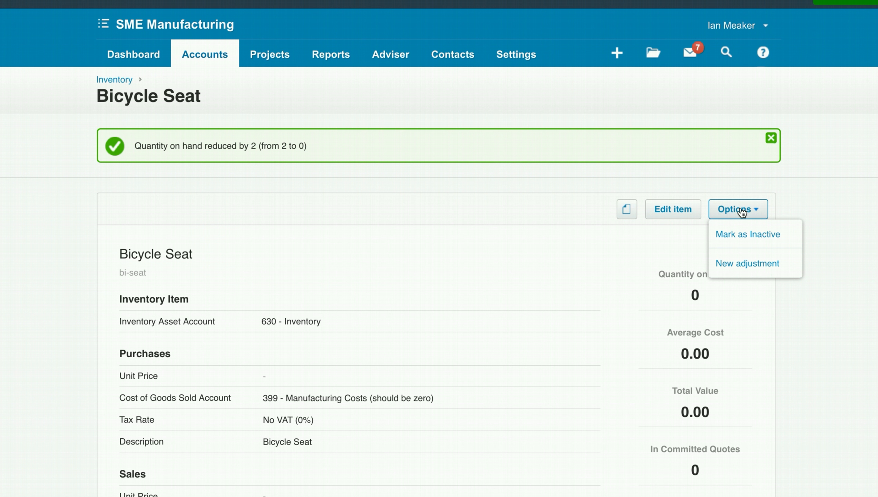
- Open the bi-wheel inventory item and enter an adjustment decreasing quantity by 4, using account 399 - Manufacturing Costs (should be zero)
{"action": "left_click", "coordinate": [113, 81]}
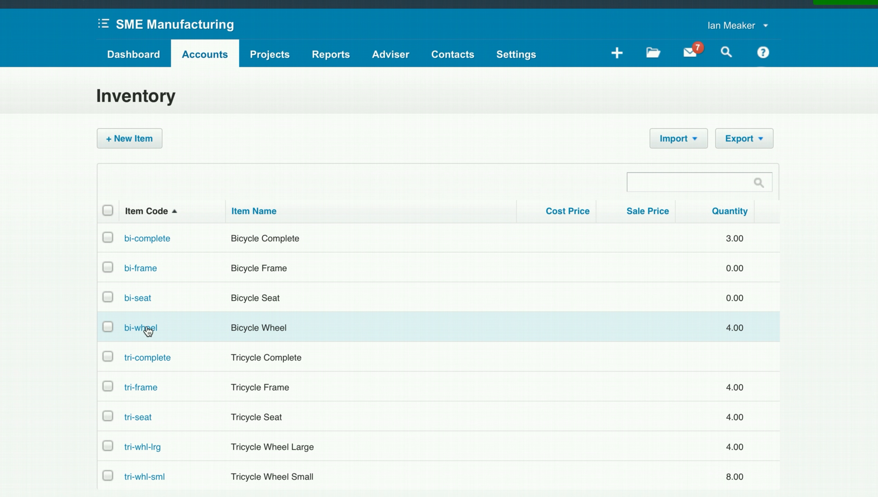
{"action": "left_click", "coordinate": [139, 329]}
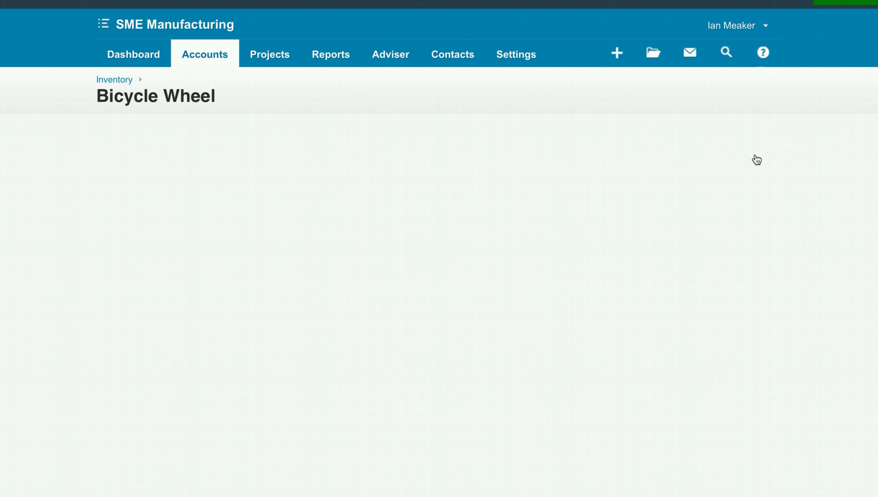
{"action": "left_click", "coordinate": [736, 145]}
{"action": "left_click", "coordinate": [740, 198]}
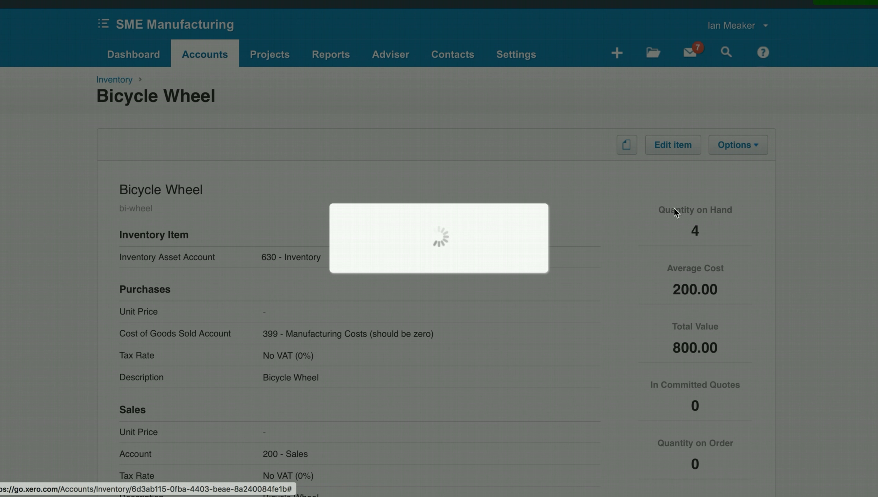
{"action": "left_click", "coordinate": [411, 209]}
{"action": "type", "text": "4"}
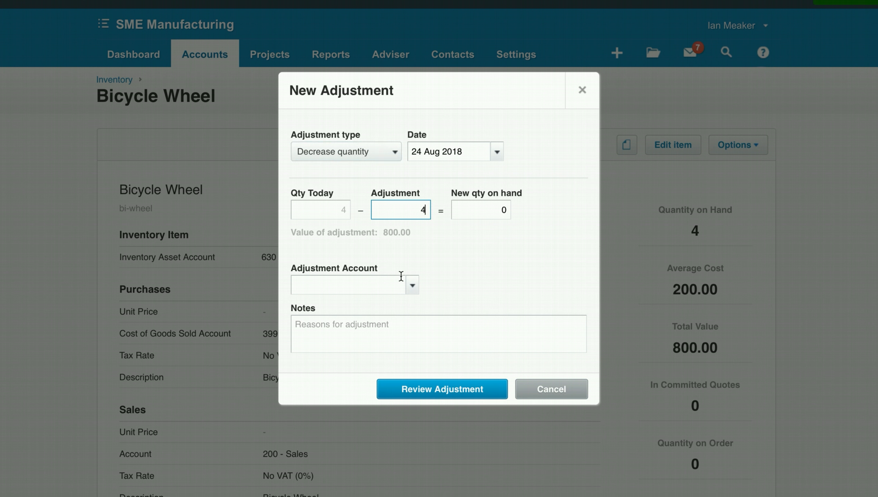
{"action": "left_click", "coordinate": [370, 282]}
{"action": "type", "text": "man"}
{"action": "left_click", "coordinate": [392, 342]}
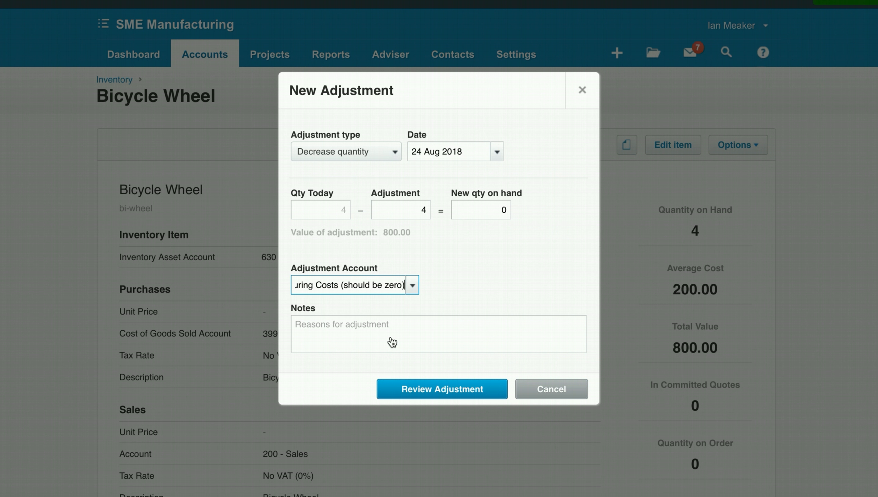
- Add the note "Bicycle Wheels - 4 used in manufacture" to the wheel adjustment, then review and post it
{"action": "left_click", "coordinate": [393, 329]}
{"action": "type", "text": "Bicycle Frame - 2 used in manufacture"}
{"action": "double_click", "coordinate": [332, 326]}
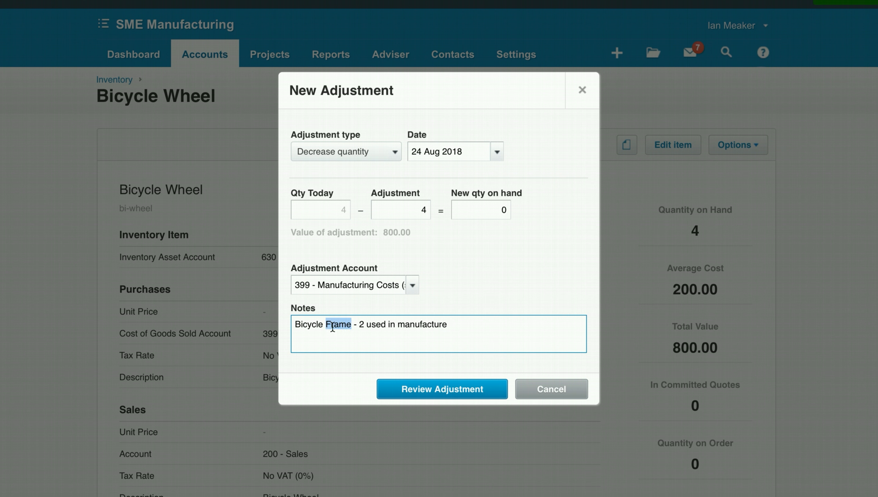
{"action": "type", "text": "Wheels"}
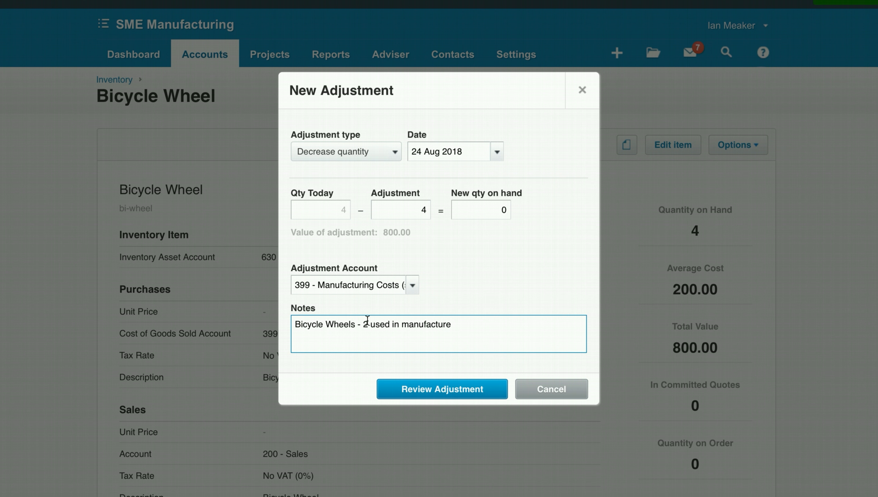
{"action": "key", "text": "BackSpace"}
{"action": "key", "text": "BackSpace"}
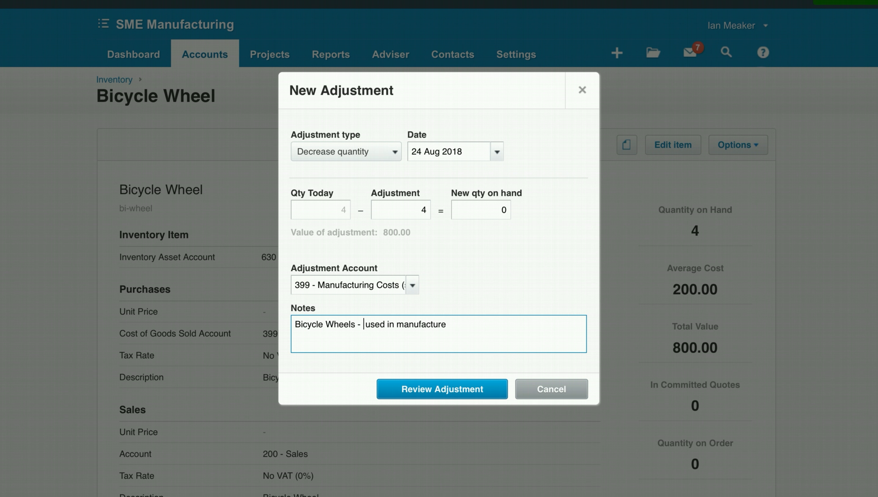
{"action": "type", "text": "4"}
{"action": "left_click", "coordinate": [496, 281]}
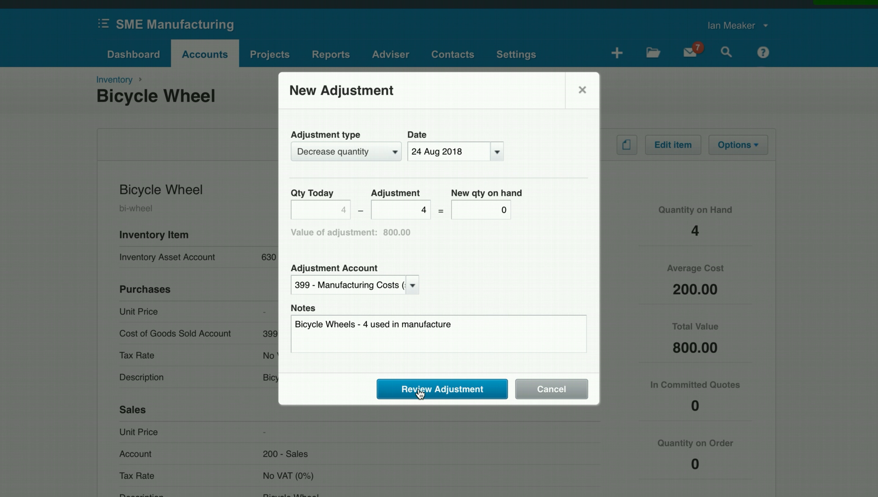
{"action": "left_click", "coordinate": [420, 392]}
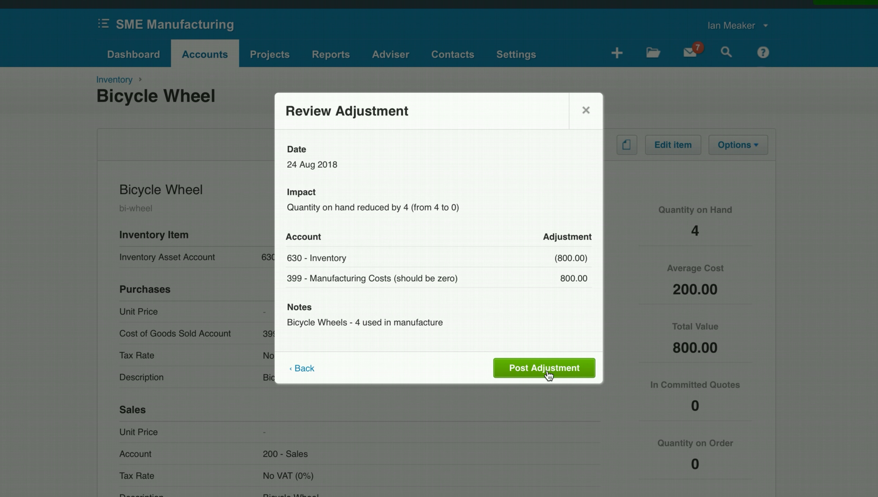
{"action": "left_click", "coordinate": [552, 371]}
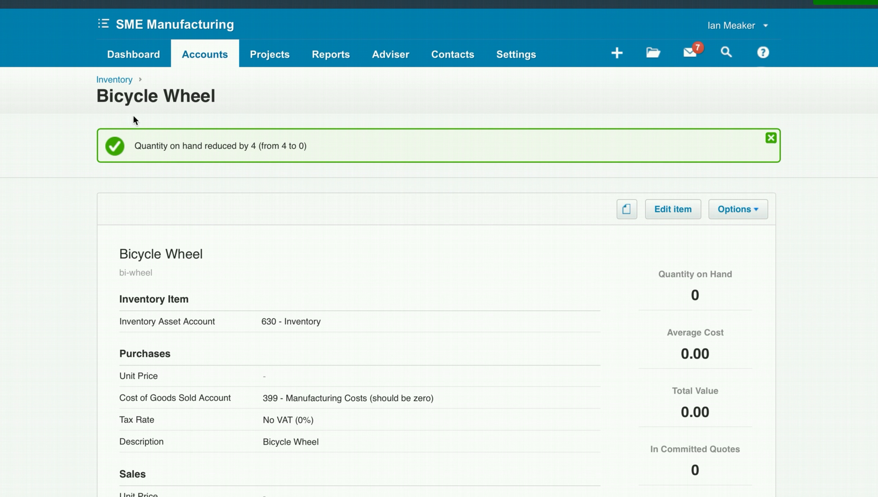
- Check the component quantities in the inventory list and the August manufacturing costs in the Profit & Loss report
{"action": "left_click", "coordinate": [114, 79]}
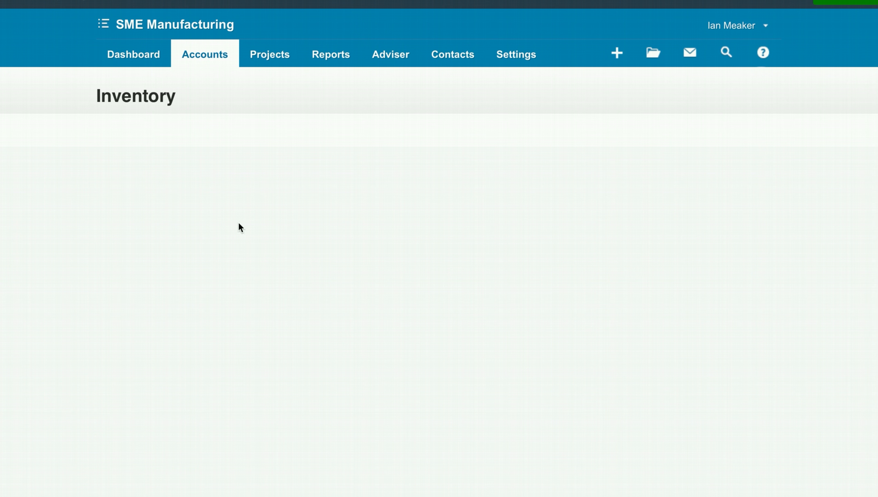
{"action": "scroll", "coordinate": [307, 315], "scroll_direction": "down", "scroll_amount": 2}
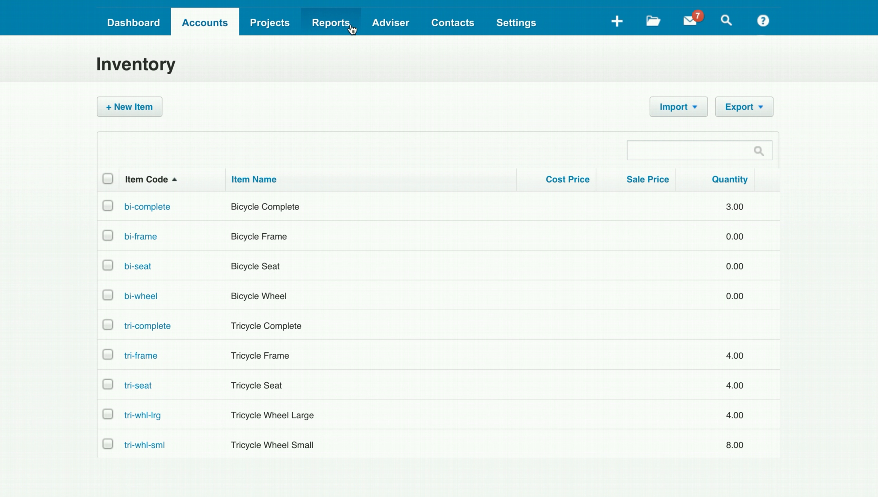
{"action": "mouse_move", "coordinate": [342, 26]}
{"action": "left_click", "coordinate": [346, 251]}
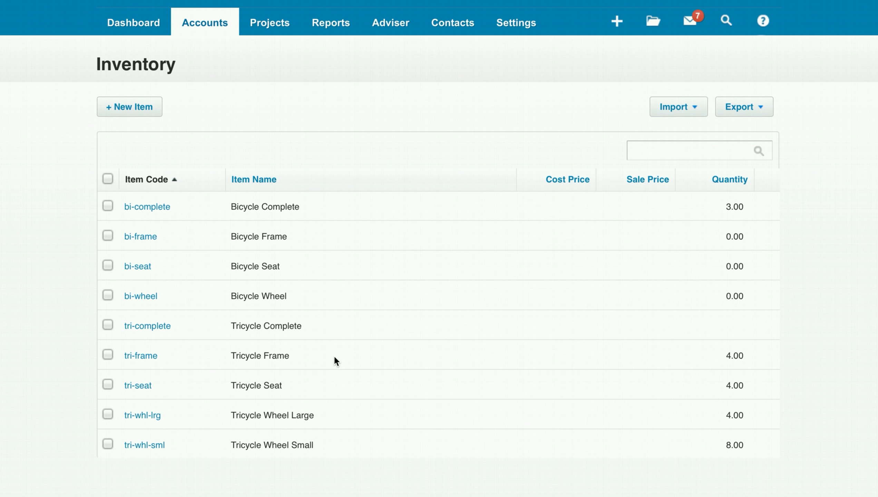
{"action": "scroll", "coordinate": [335, 360], "scroll_direction": "down", "scroll_amount": 2}
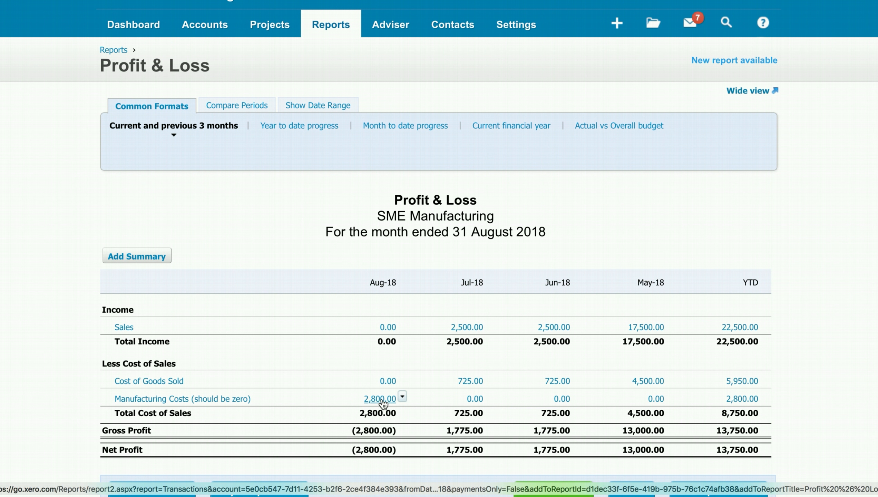
{"action": "scroll", "coordinate": [298, 281], "scroll_direction": "up", "scroll_amount": 2}
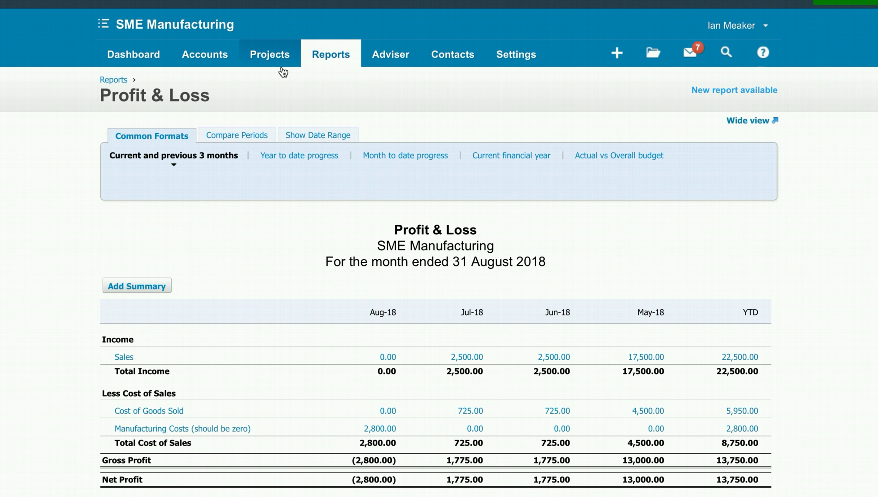
- Open the Bicycle Complete item (bi-complete) from the inventory list and enter a new adjustment increasing its quantity by 2 on 13 Aug 2018
{"action": "mouse_move", "coordinate": [206, 58]}
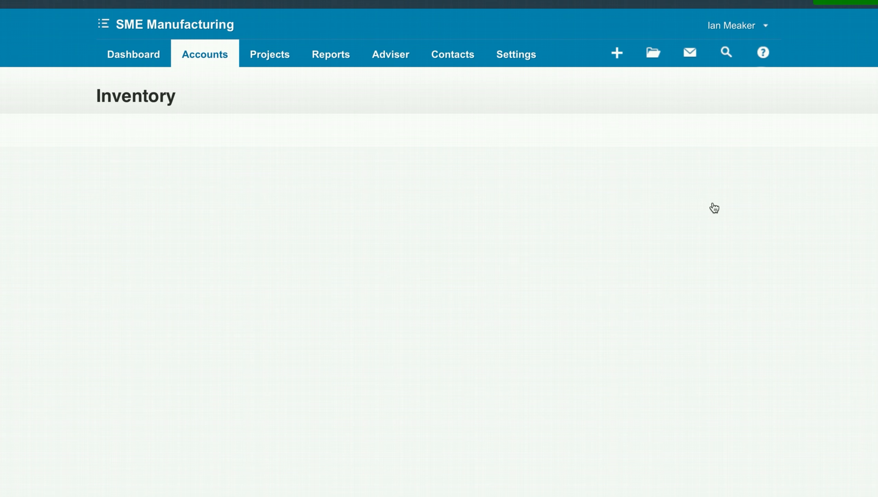
{"action": "left_click", "coordinate": [142, 239]}
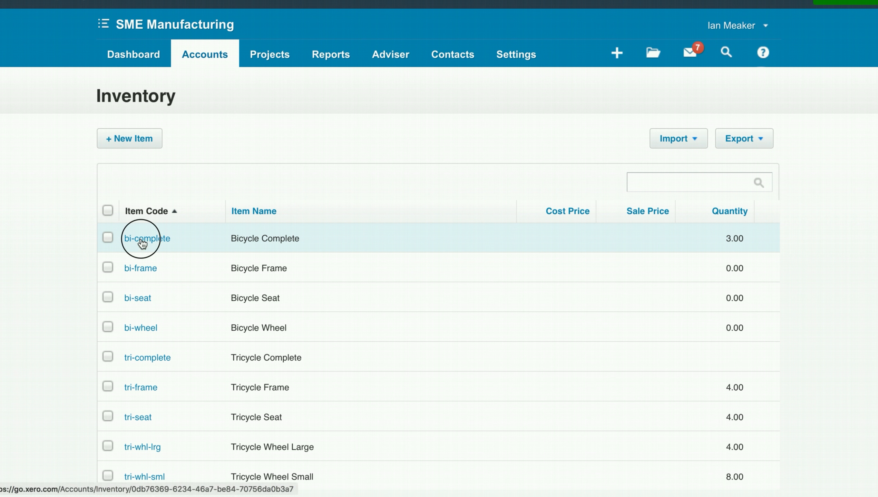
{"action": "scroll", "coordinate": [677, 251], "scroll_direction": "down", "scroll_amount": 2}
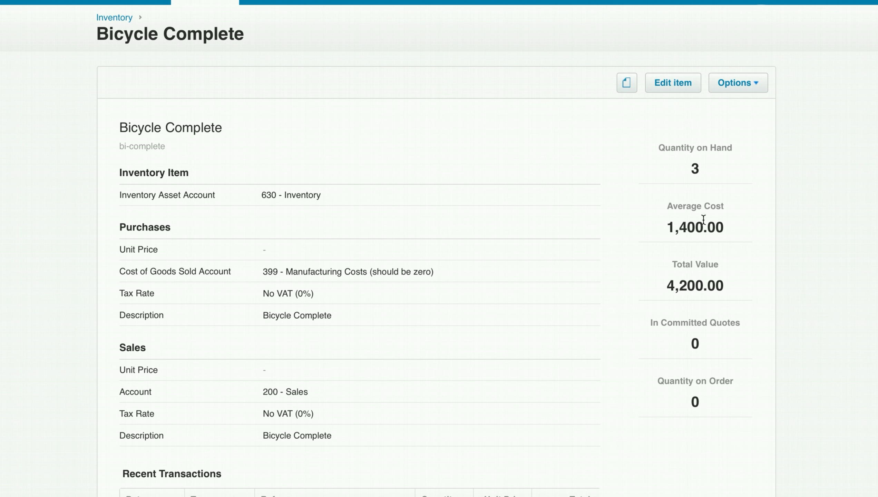
{"action": "left_click", "coordinate": [748, 83]}
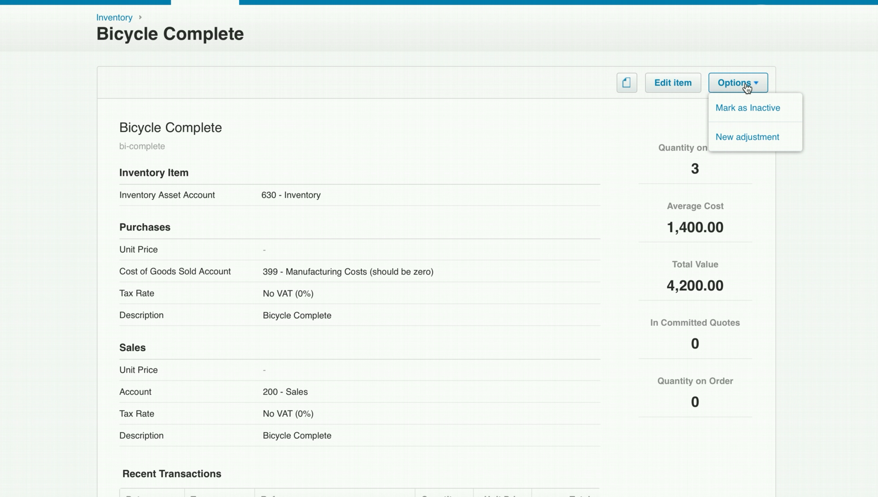
{"action": "left_click", "coordinate": [736, 137]}
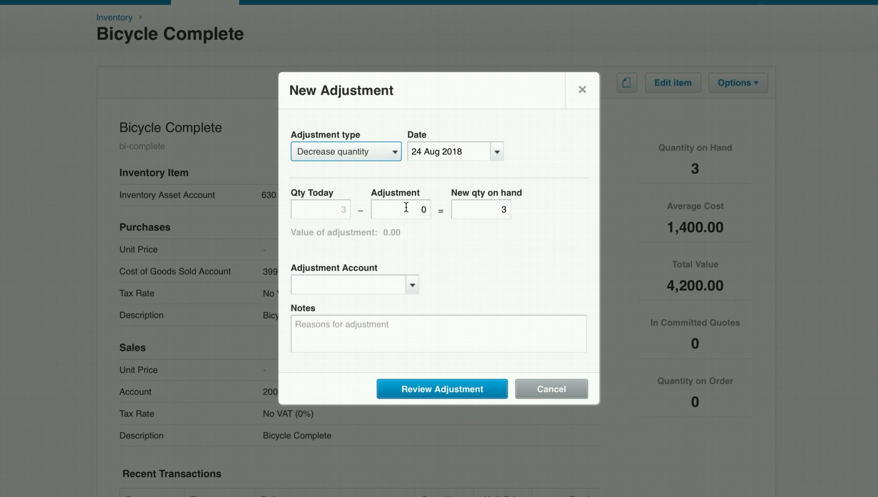
{"action": "left_click", "coordinate": [373, 153]}
{"action": "left_click", "coordinate": [359, 201]}
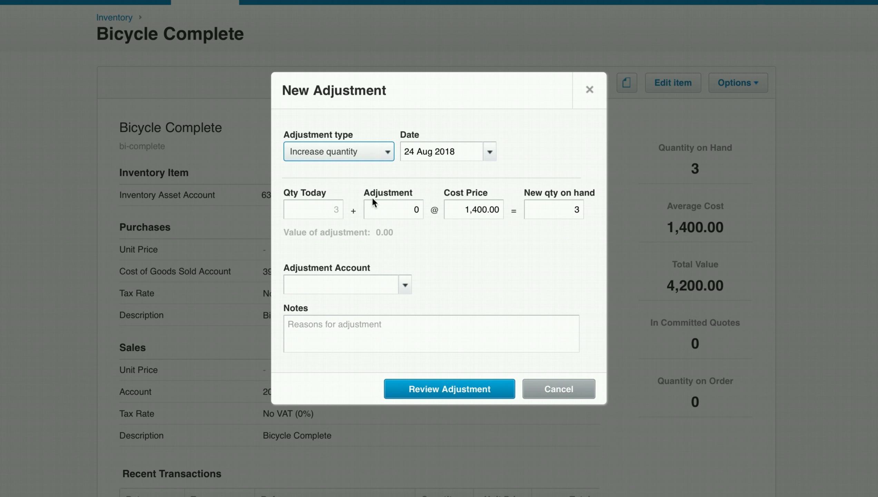
{"action": "left_click", "coordinate": [490, 151]}
{"action": "left_click", "coordinate": [451, 287]}
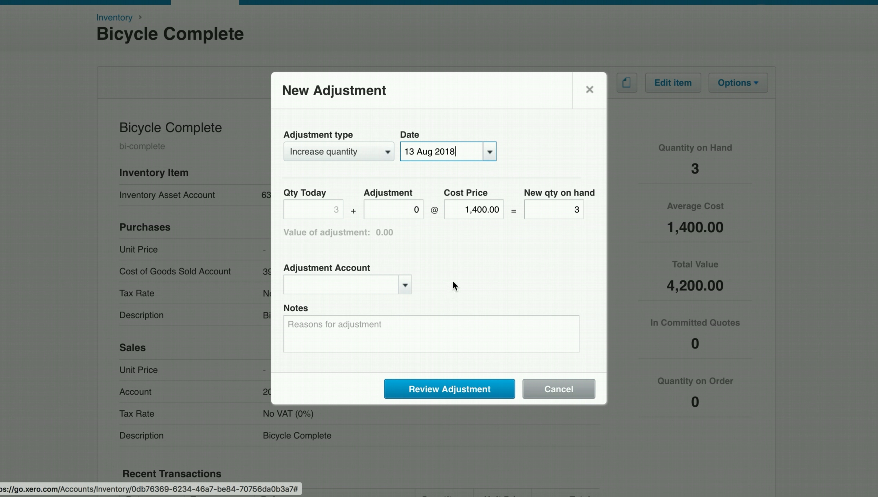
{"action": "left_click", "coordinate": [399, 215]}
{"action": "type", "text": "2"}
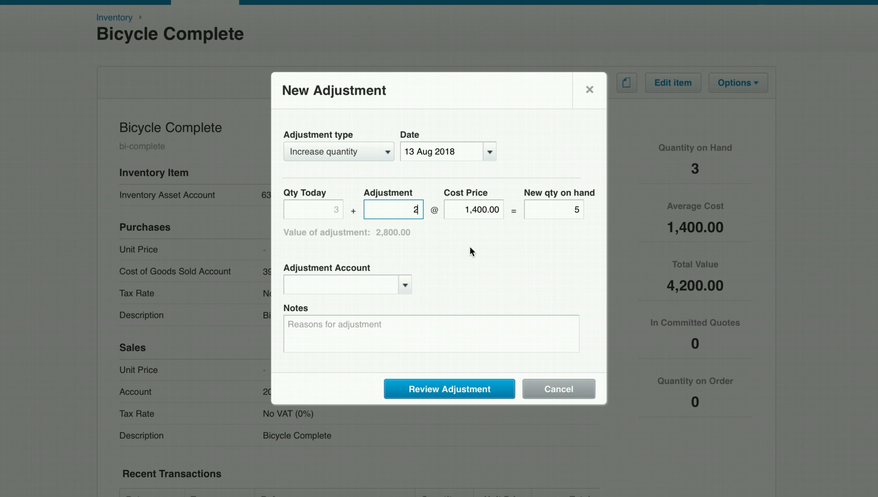
{"action": "left_click", "coordinate": [482, 250]}
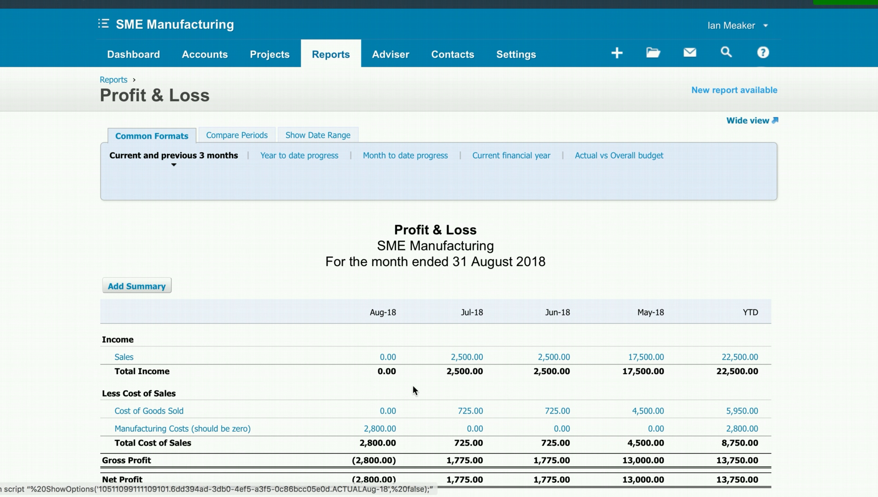
- Check August manufacturing costs in the Profit & Loss report, and set the bicycle adjustment's account to 399 - Manufacturing Costs (should be zero)
{"action": "scroll", "coordinate": [412, 383], "scroll_direction": "down", "scroll_amount": 3}
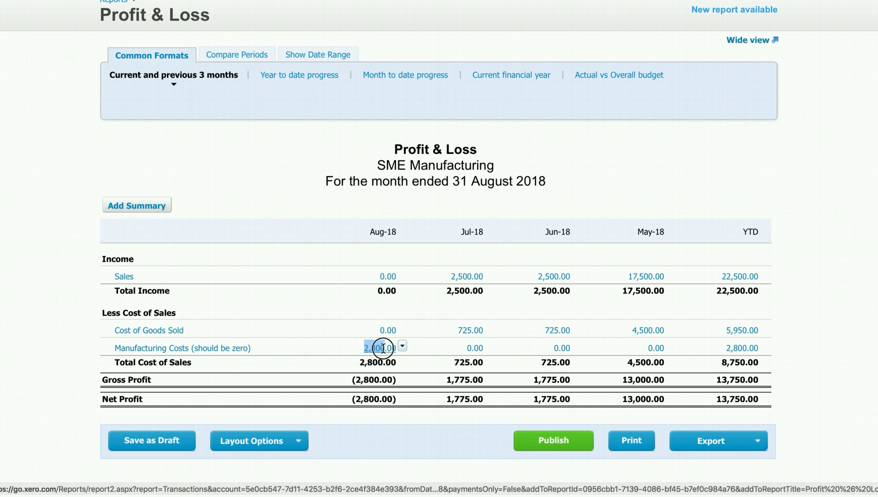
{"action": "left_click_drag", "start_coordinate": [363, 348], "coordinate": [398, 352]}
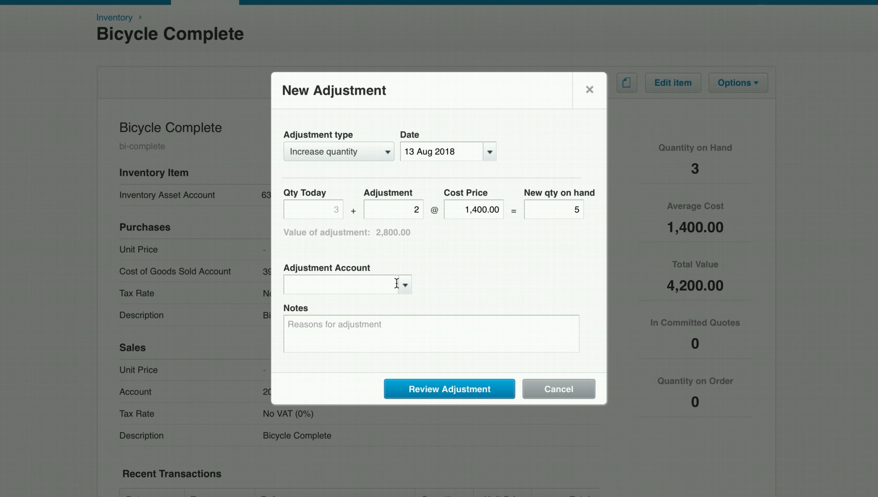
{"action": "left_click", "coordinate": [385, 285]}
{"action": "type", "text": "man"}
{"action": "left_click", "coordinate": [419, 329]}
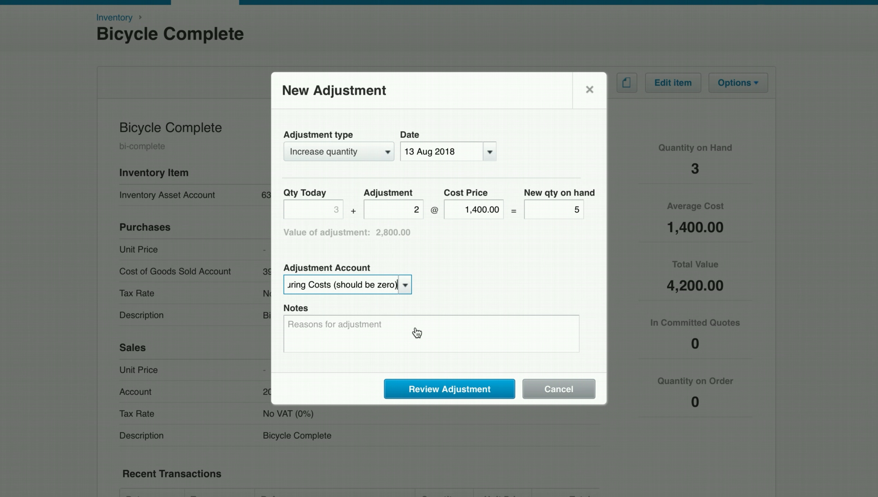
- Add the note "Bicycle Complete - 2 manufactured" to the bicycle adjustment, then review and post it
{"action": "left_click", "coordinate": [352, 327]}
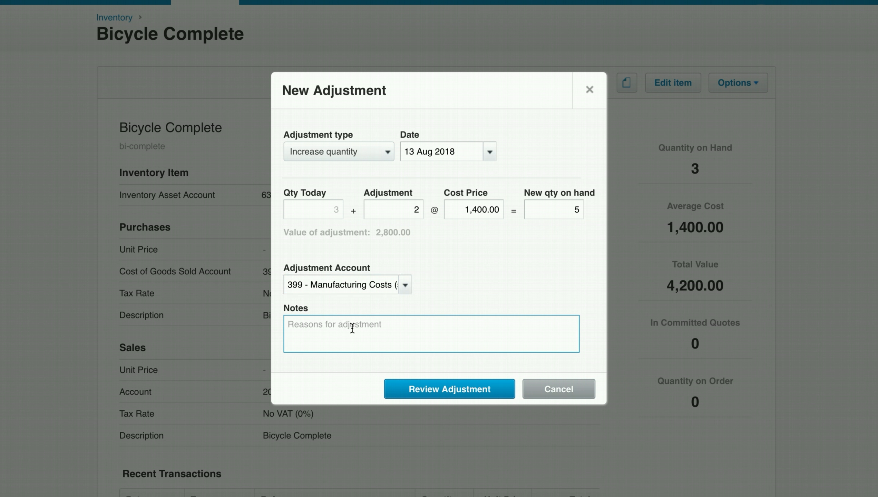
{"action": "type", "text": "Bicycle Complete -"}
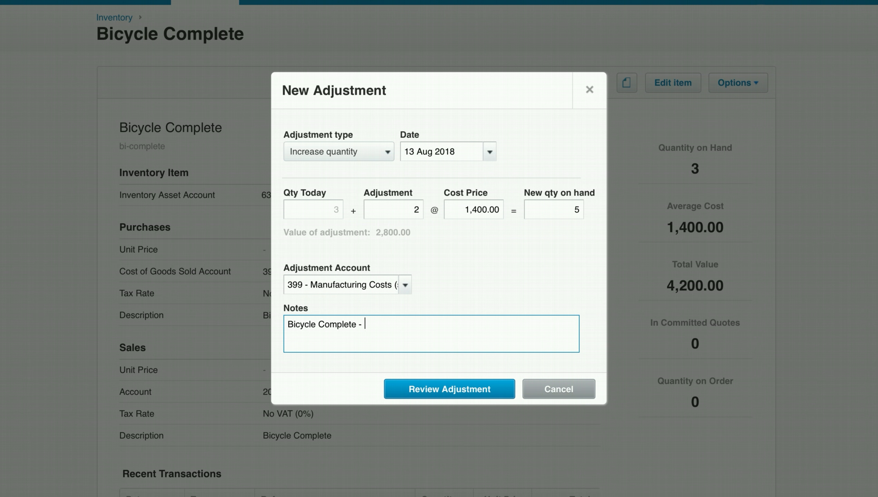
{"action": "type", "text": " 2 manufactured"}
{"action": "left_click", "coordinate": [474, 390]}
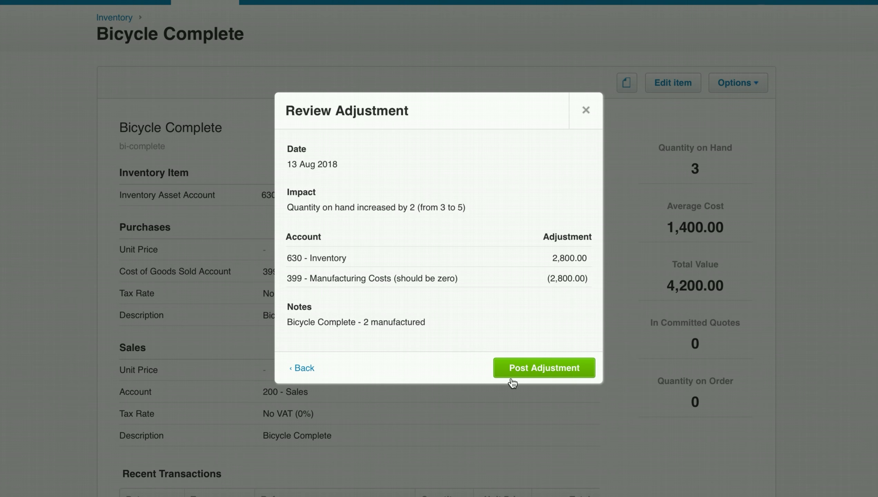
{"action": "left_click", "coordinate": [561, 368]}
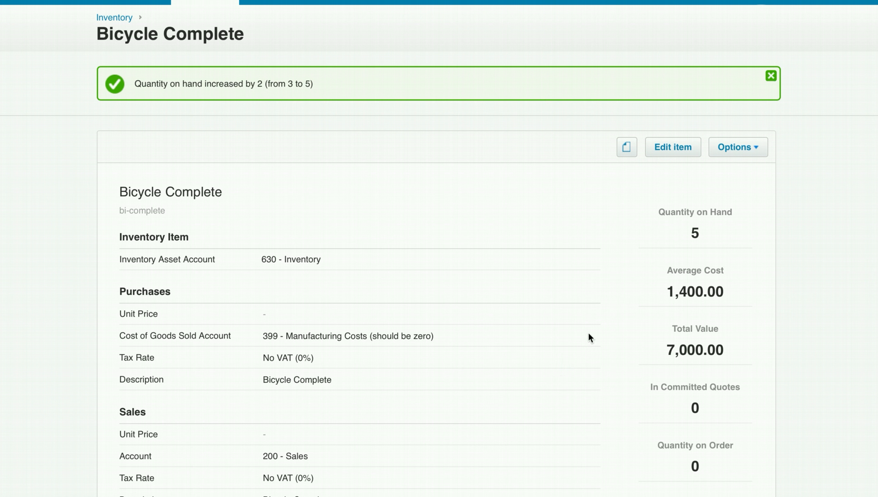
- Check the bicycle and component quantities in the inventory list and the August cost of sales in the Profit & Loss report
{"action": "scroll", "coordinate": [161, 130], "scroll_direction": "up", "scroll_amount": 2}
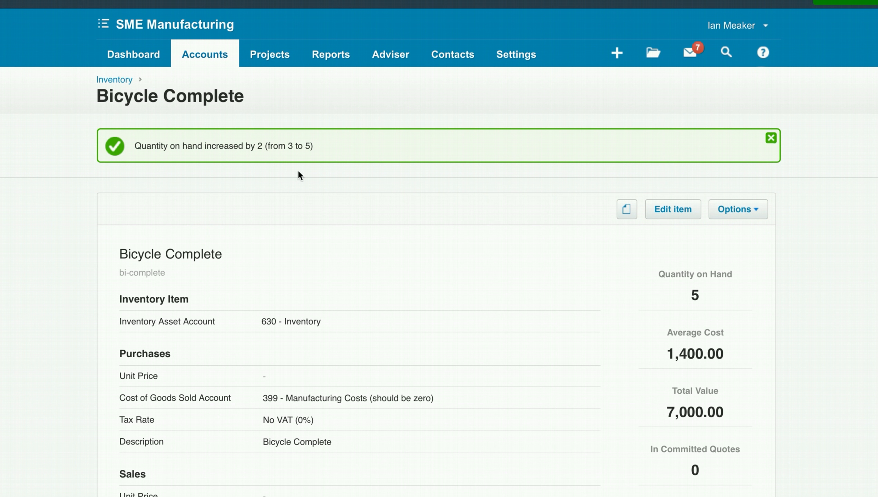
{"action": "left_click", "coordinate": [112, 80]}
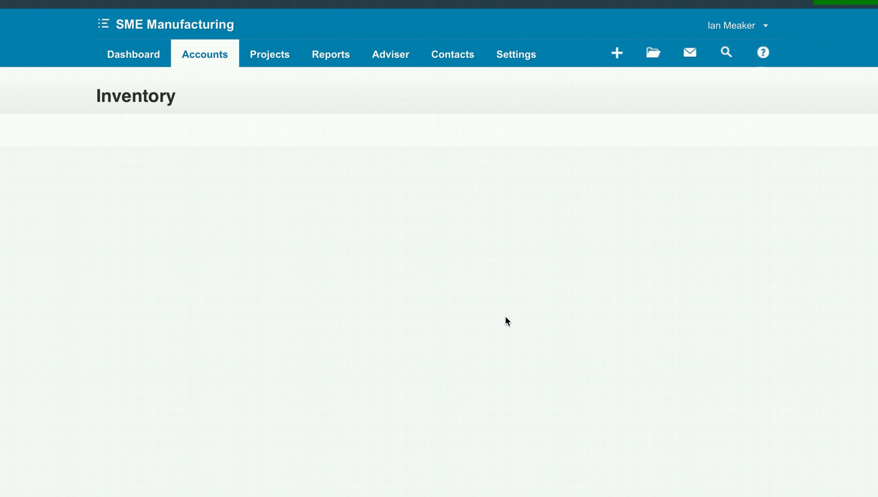
{"action": "scroll", "coordinate": [506, 317], "scroll_direction": "down", "scroll_amount": 1}
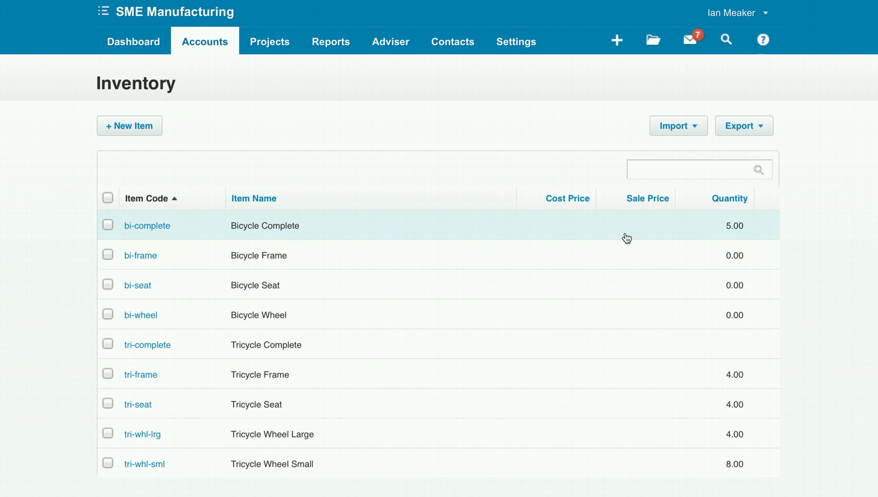
{"action": "scroll", "coordinate": [416, 205], "scroll_direction": "up", "scroll_amount": 1}
{"action": "left_click", "coordinate": [322, 54]}
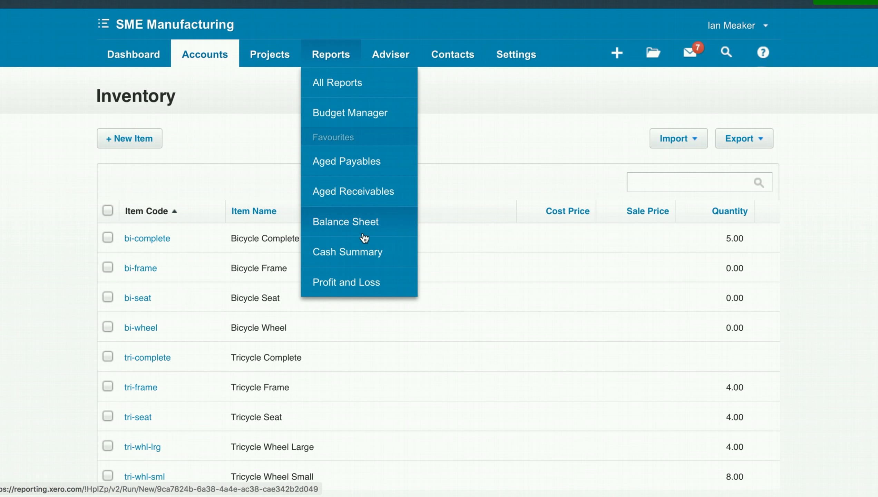
{"action": "left_click", "coordinate": [353, 285]}
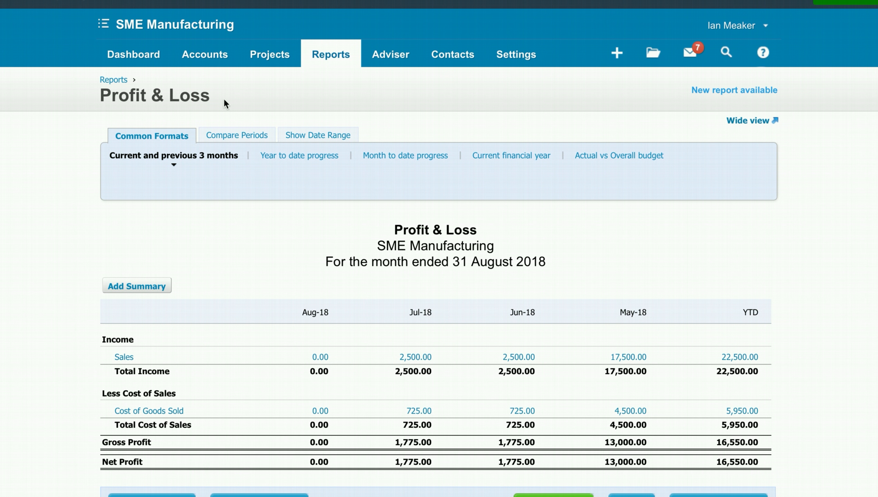
{"action": "left_click", "coordinate": [451, 100]}
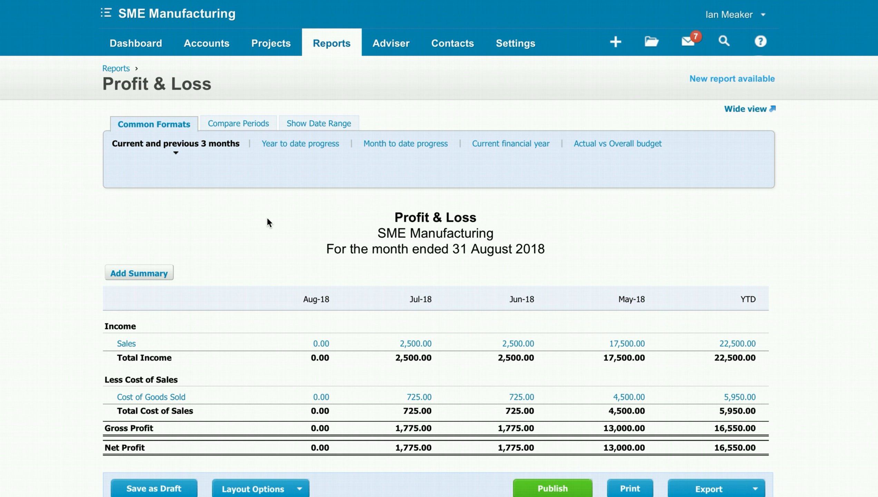
- Create a new sales invoice for the existing customer contact with the due date 24 Aug 2018
{"action": "mouse_move", "coordinate": [209, 41]}
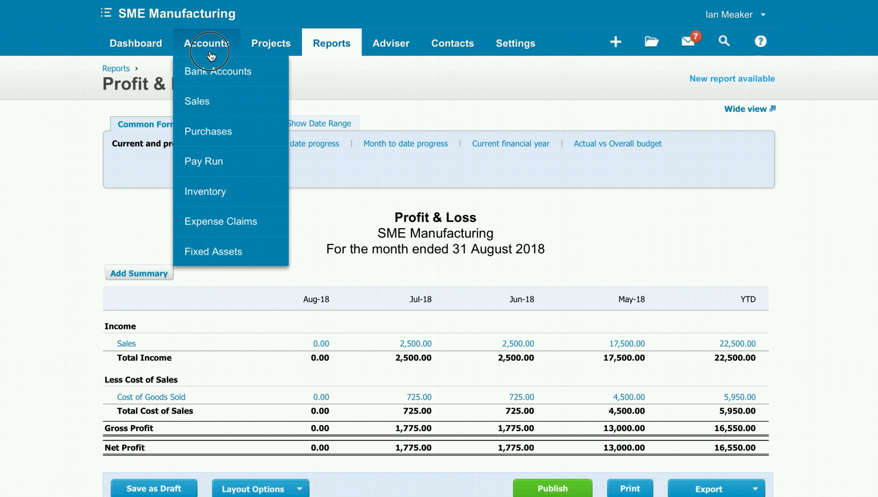
{"action": "left_click", "coordinate": [201, 104]}
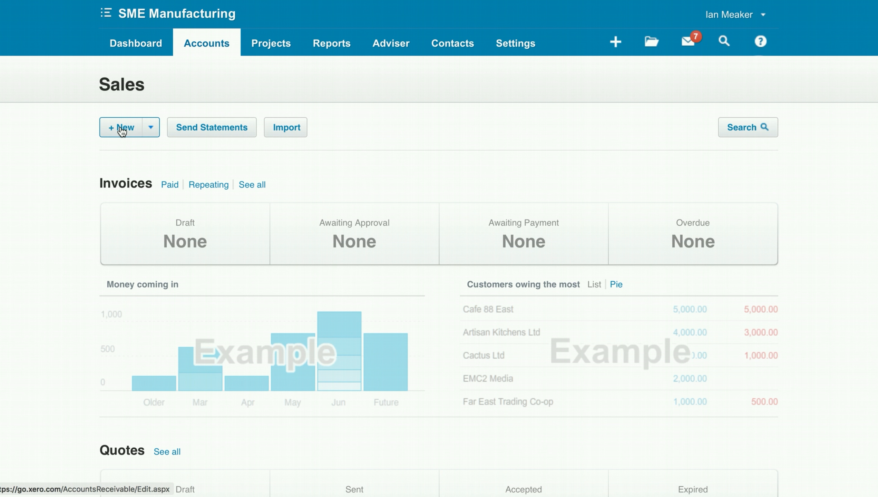
{"action": "left_click", "coordinate": [124, 128]}
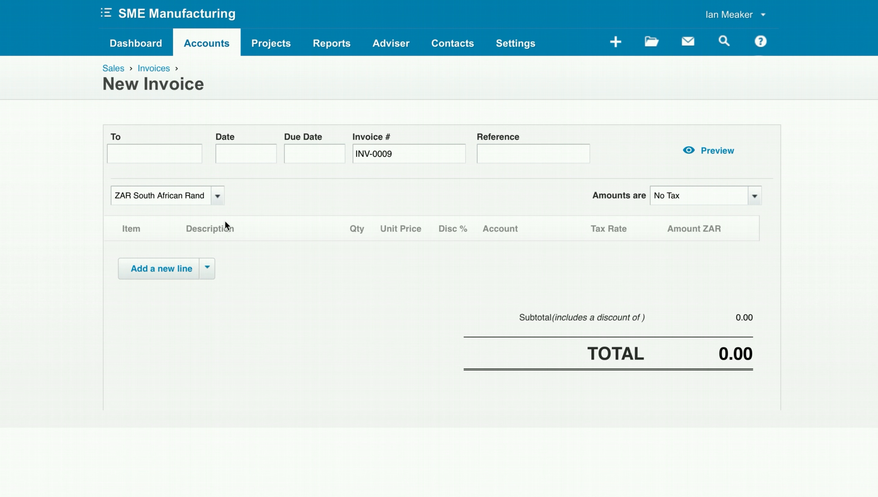
{"action": "left_click", "coordinate": [131, 154]}
{"action": "type", "text": "custom"}
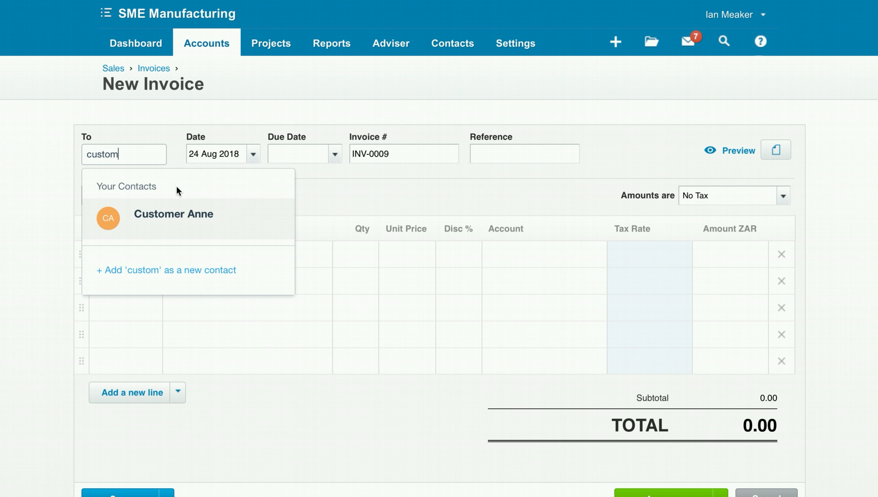
{"action": "left_click", "coordinate": [155, 213]}
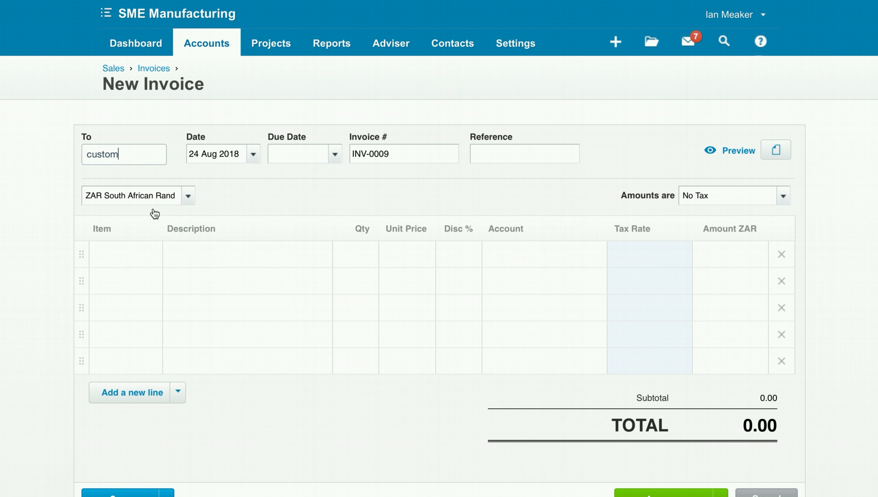
{"action": "left_click", "coordinate": [298, 152]}
{"action": "type", "text": "+0"}
{"action": "key", "text": "Tab"}
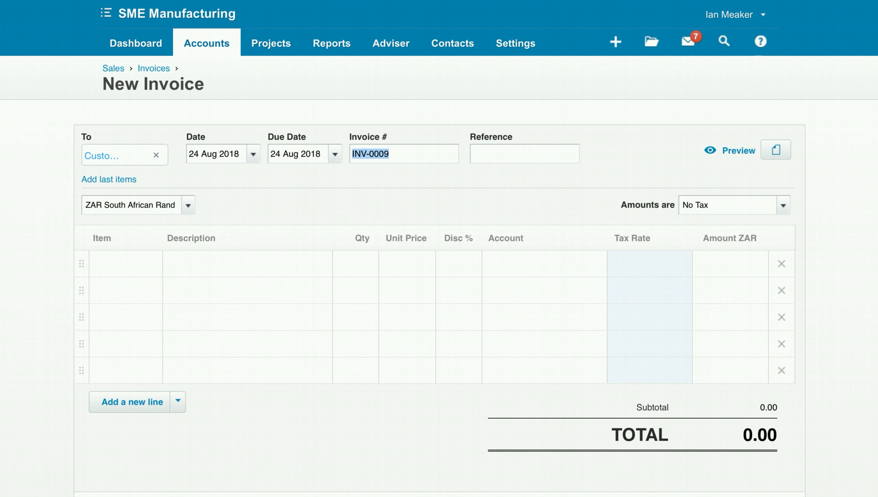
- Add a bi-complete: Bicycle Complete line with quantity 4 and unit price 5,000.00 to the invoice, then approve it
{"action": "left_click", "coordinate": [135, 272]}
{"action": "left_click", "coordinate": [153, 269]}
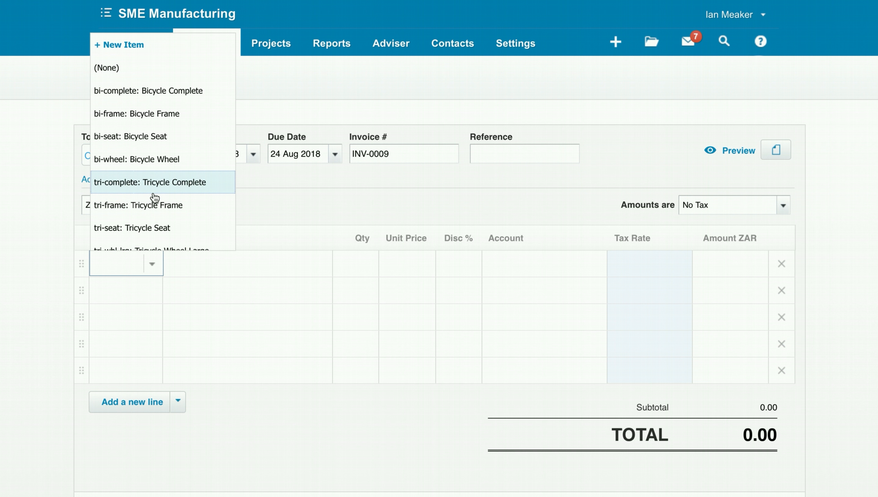
{"action": "left_click", "coordinate": [155, 90]}
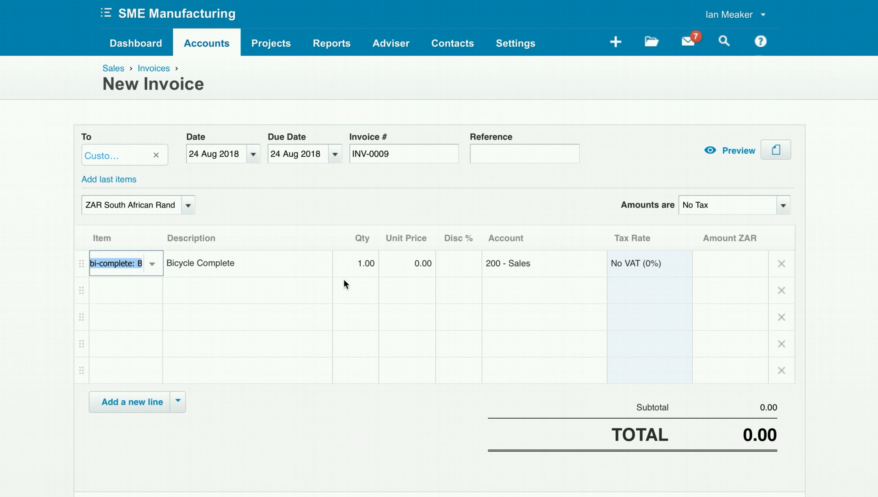
{"action": "left_click", "coordinate": [362, 258]}
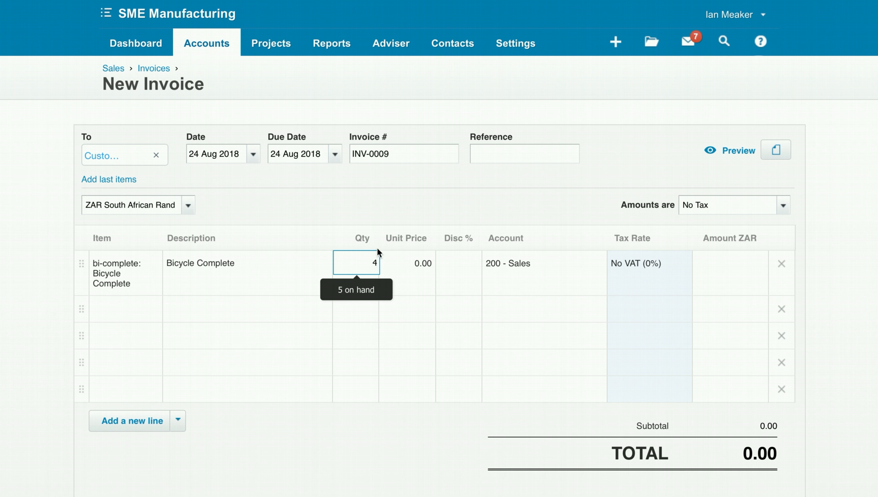
{"action": "left_click", "coordinate": [392, 210]}
{"action": "left_click", "coordinate": [427, 272]}
{"action": "type", "text": "5000"}
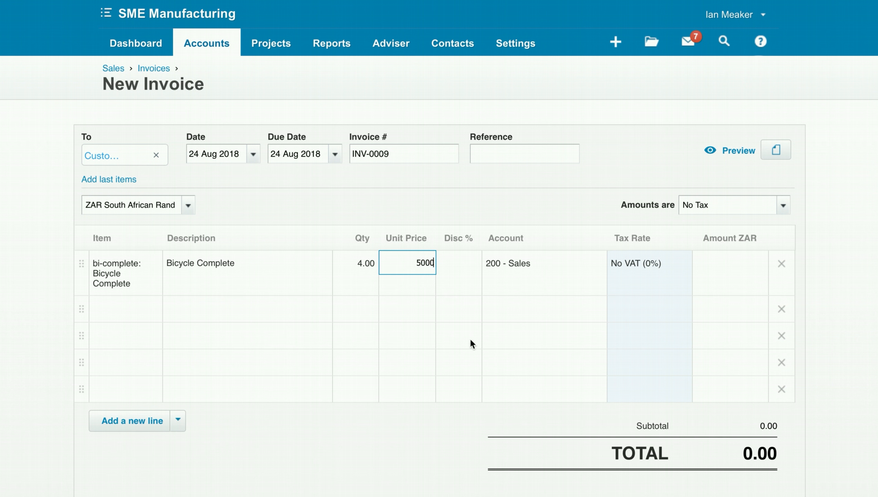
{"action": "left_click", "coordinate": [484, 430]}
{"action": "scroll", "coordinate": [484, 430], "scroll_direction": "down", "scroll_amount": 2}
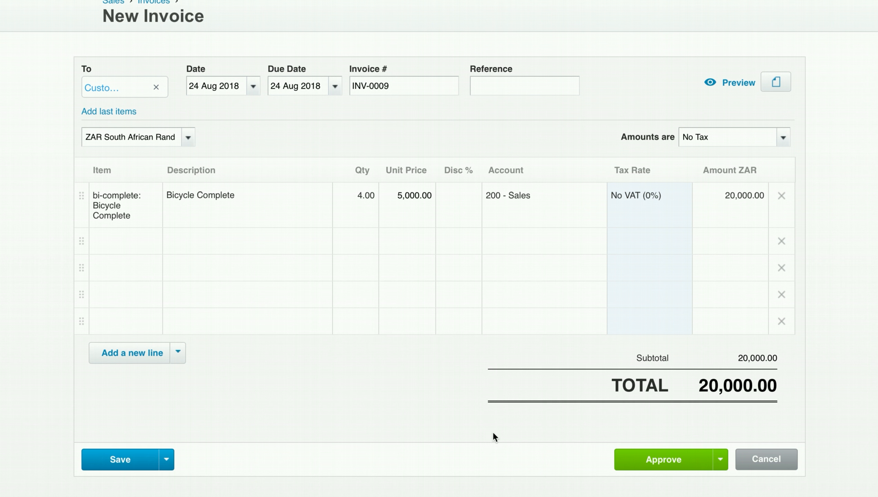
{"action": "left_click", "coordinate": [654, 460]}
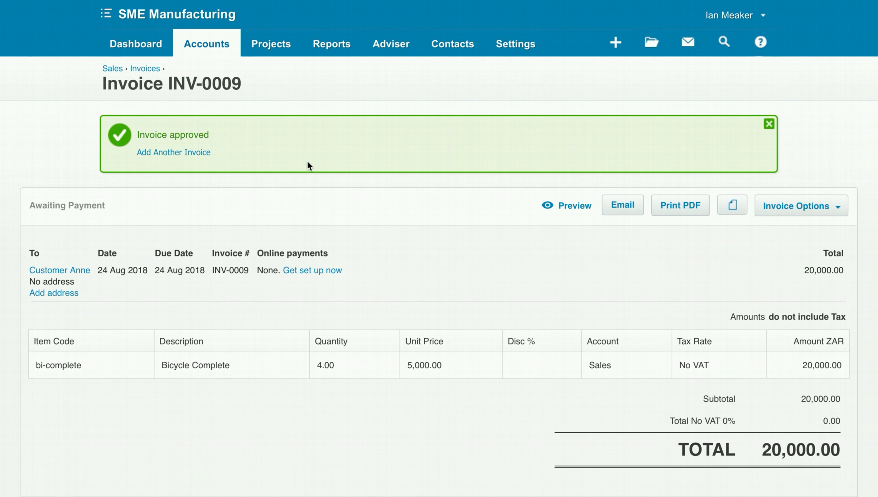
- Examine the August cost of goods sold transactions from the Profit & Loss report and open the invoice behind the customer's entry
{"action": "left_click", "coordinate": [338, 44]}
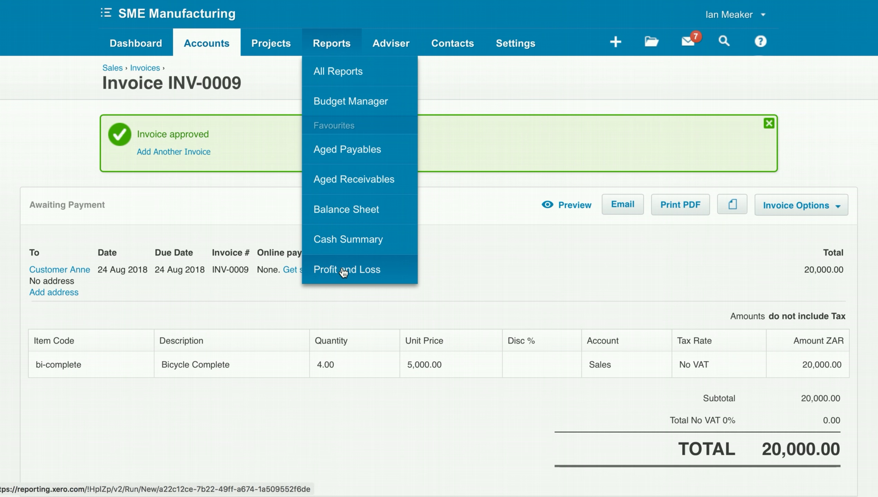
{"action": "left_click", "coordinate": [342, 270]}
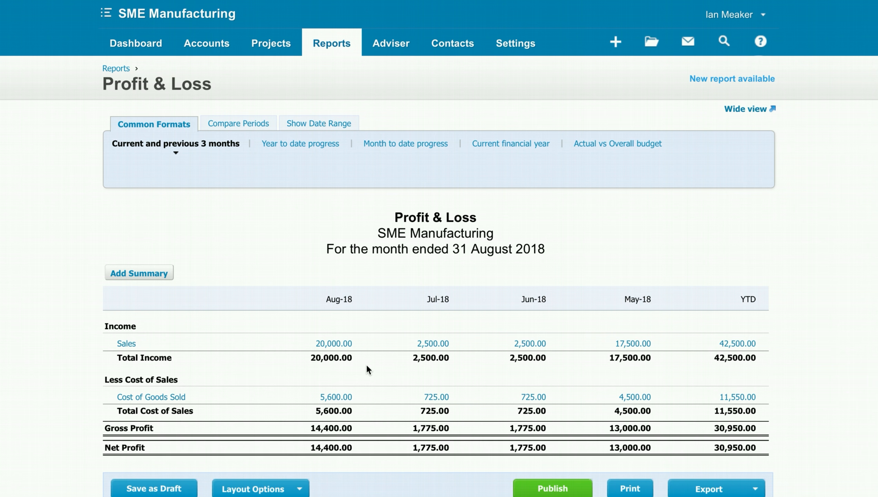
{"action": "scroll", "coordinate": [365, 366], "scroll_direction": "down", "scroll_amount": 1}
{"action": "mouse_move", "coordinate": [342, 372]}
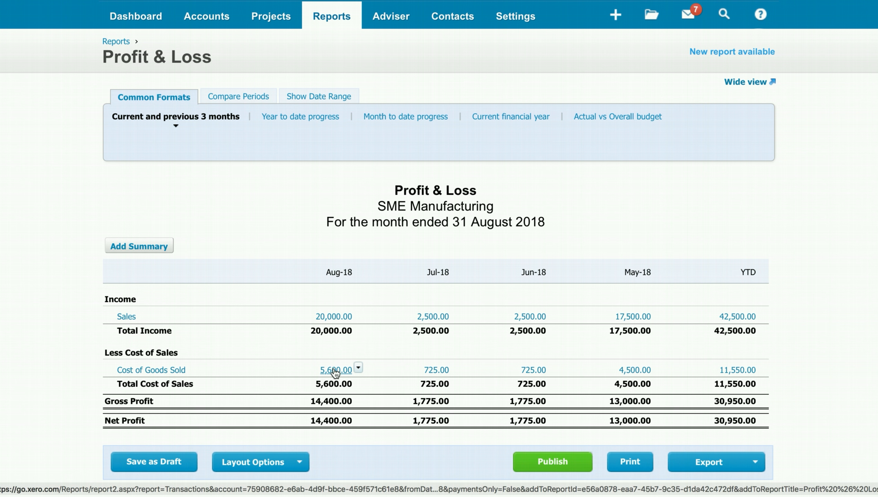
{"action": "left_click", "coordinate": [335, 370]}
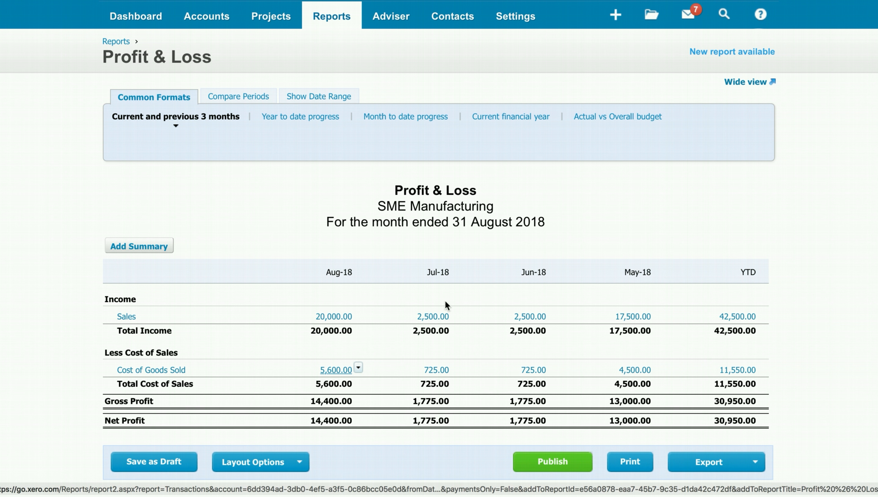
{"action": "scroll", "coordinate": [450, 306], "scroll_direction": "down", "scroll_amount": 1}
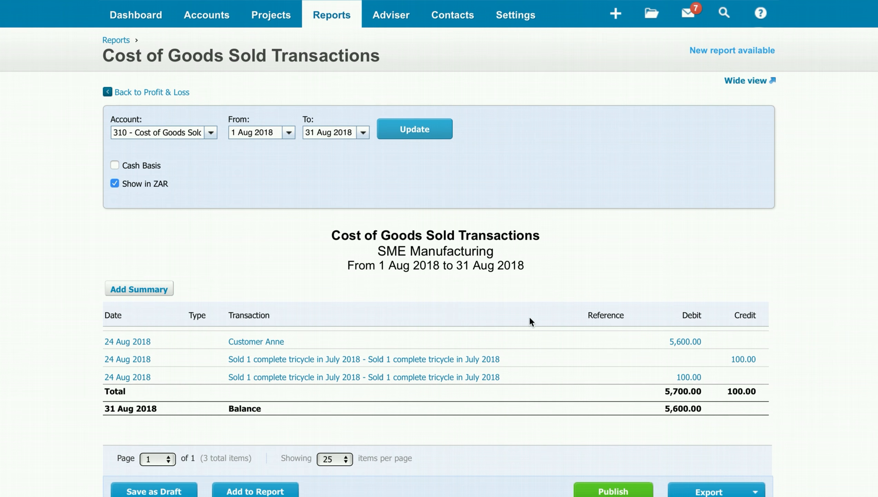
{"action": "mouse_move", "coordinate": [263, 345]}
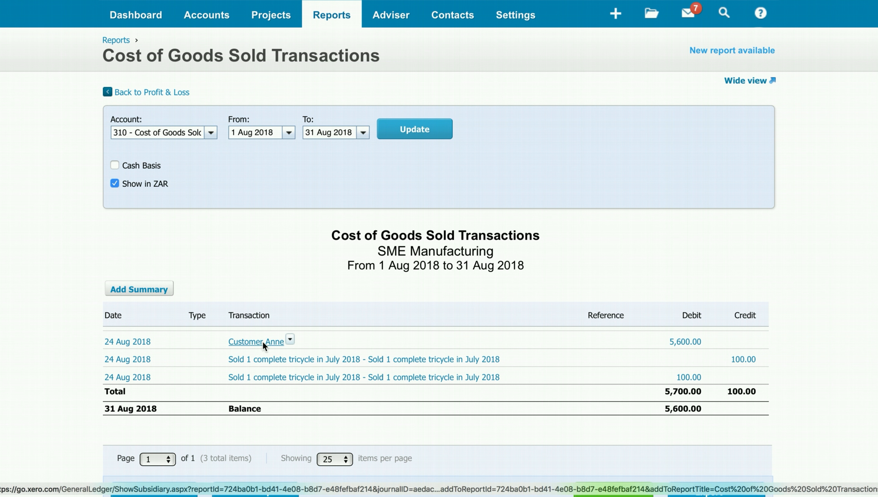
{"action": "left_click", "coordinate": [678, 341]}
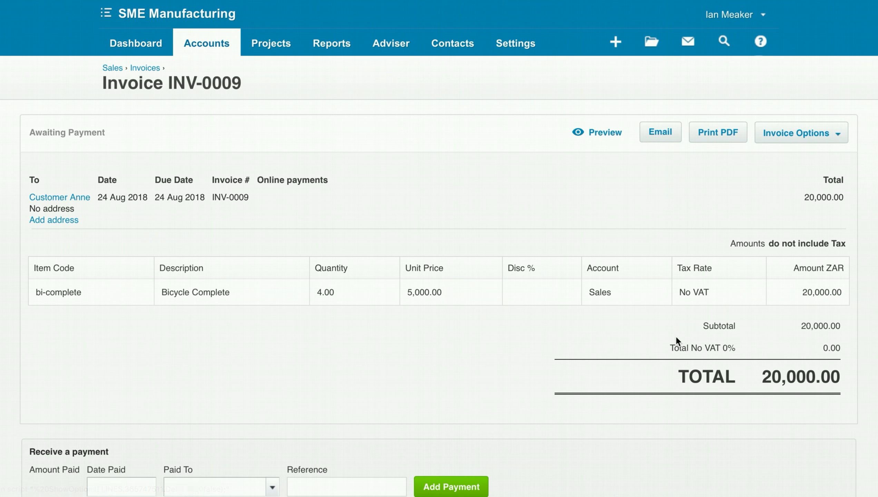